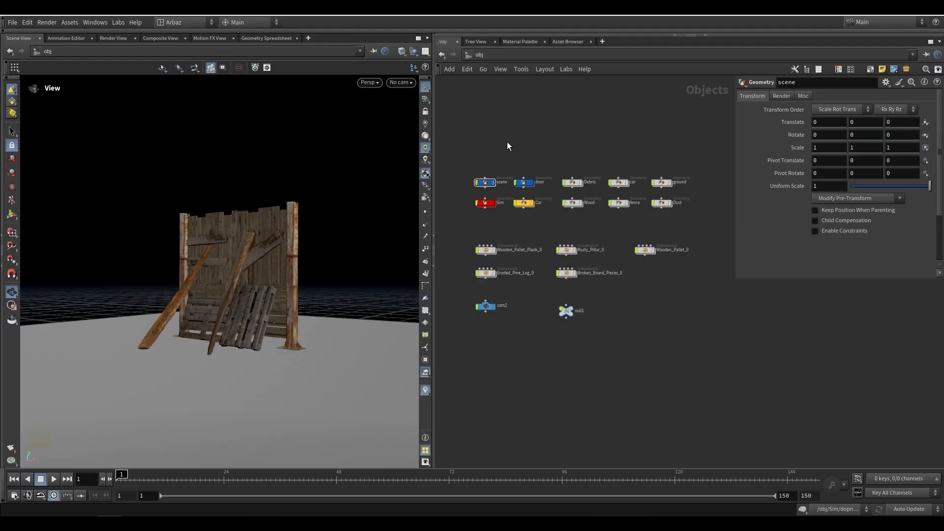
Open the scene object's geometry network and widen the network pane so the whole node tree fits.
left_click_drag(213, 257, 263, 272)
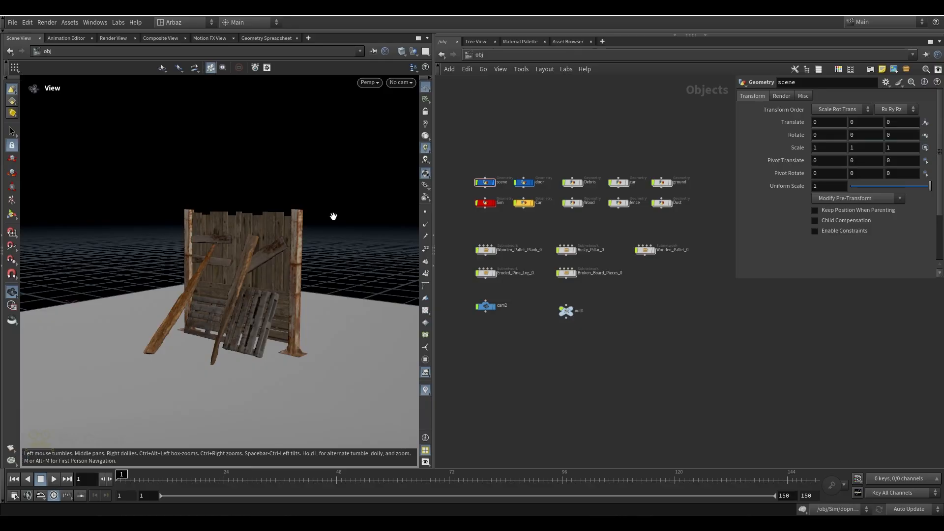
scroll(484, 184, "up", 3)
double_click(488, 180)
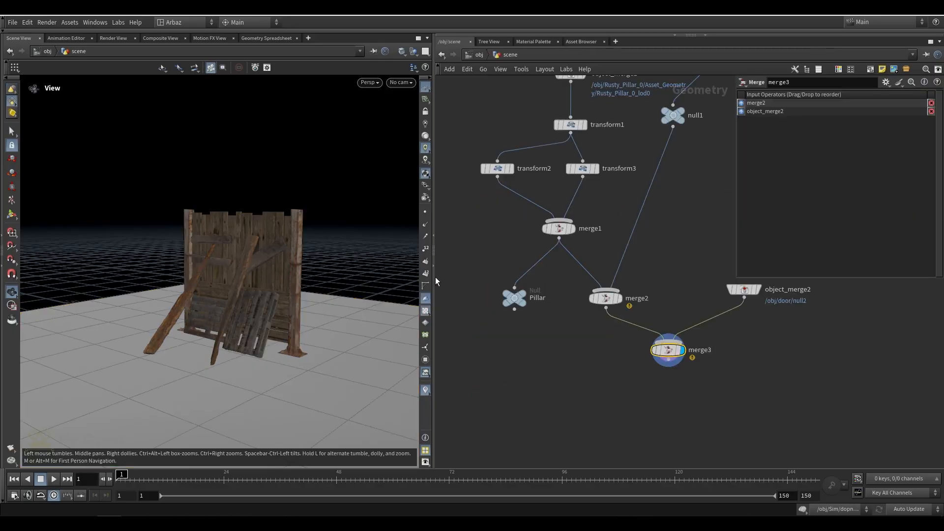
left_click_drag(436, 281, 369, 276)
scroll(443, 246, "down", 5)
scroll(477, 184, "up", 4)
Display the rusty pillar imported by object_merge1 and examine it up close.
left_click(478, 179)
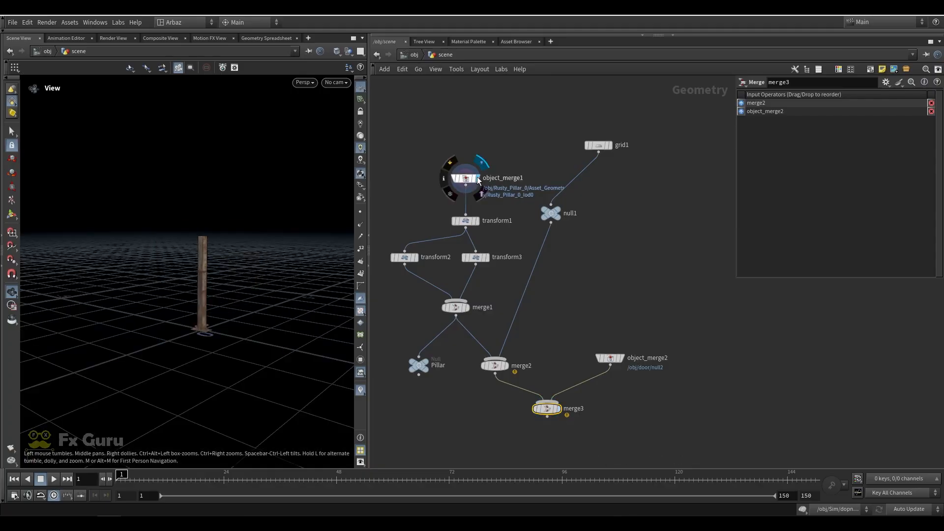
left_click_drag(506, 155, 456, 189)
scroll(226, 278, "up", 4)
left_click_drag(226, 279, 177, 295)
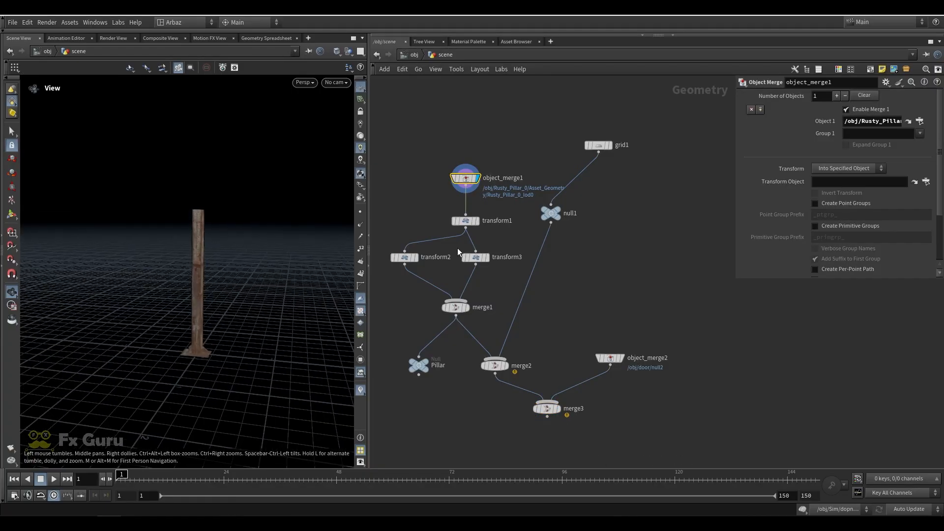
Display the pillar's transform1 result and the merged pillar copies at merge1.
left_click(465, 221)
left_click(478, 221)
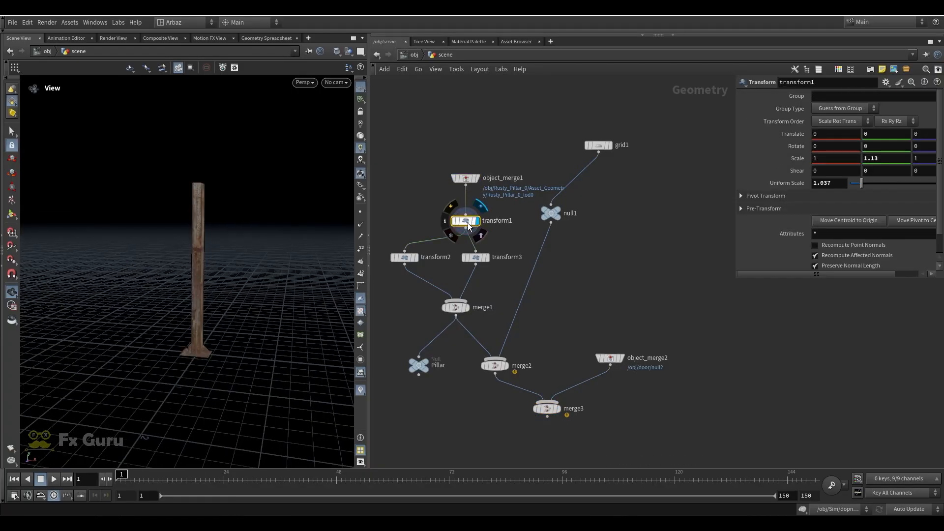
left_click(467, 307)
left_click(454, 308)
middle_click_drag(388, 297, 343, 308)
Display the ground plane grid1, followed by the door geometry imported by object_merge2.
left_click(565, 155)
left_click(555, 157)
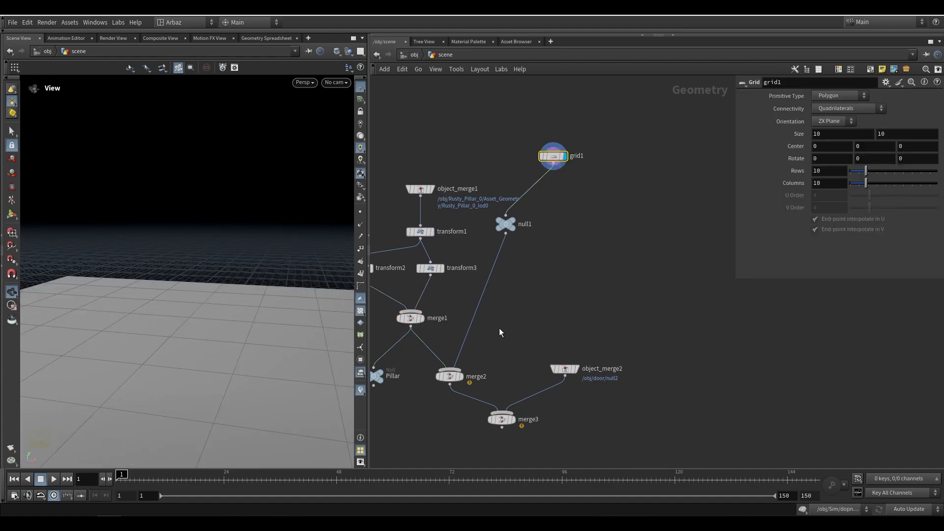
middle_click_drag(500, 328, 500, 262)
left_click(562, 303)
left_click(577, 303)
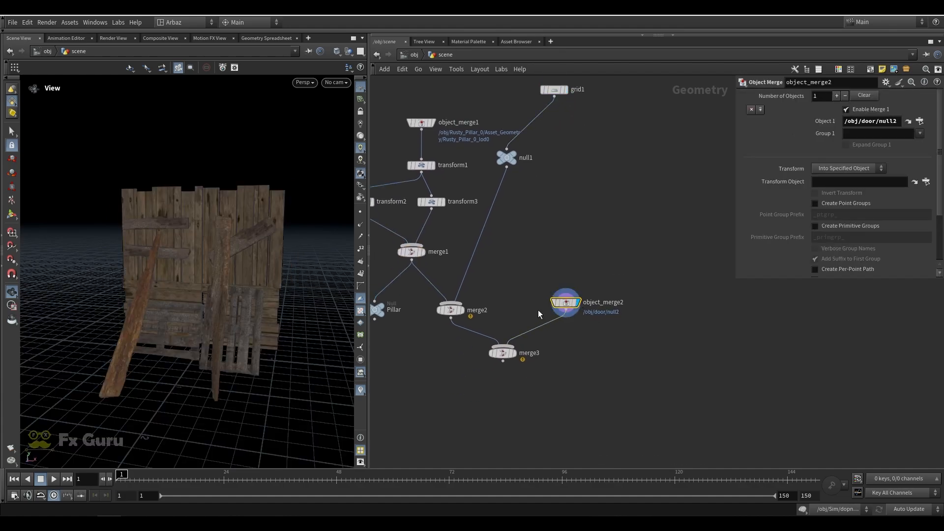
Jump from object_merge2 to its source null2 in the door network and view the door from an angle.
left_click(907, 121)
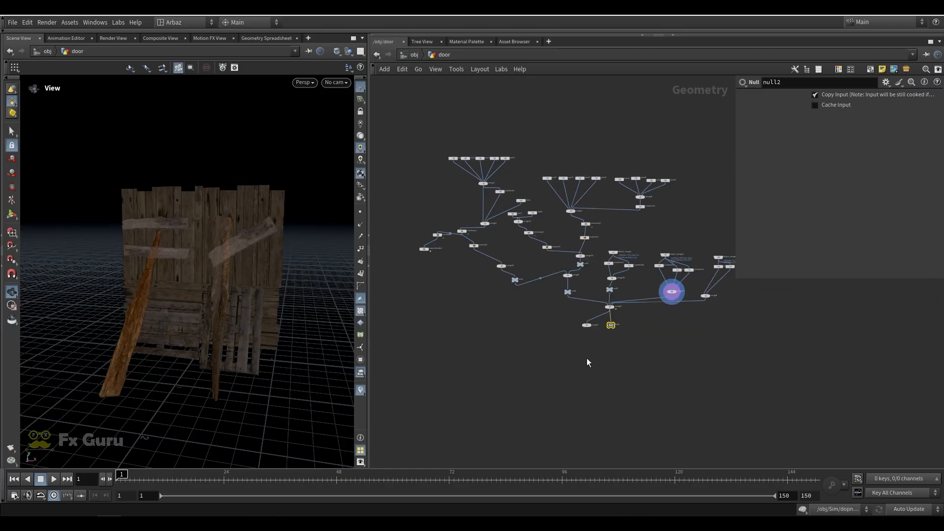
scroll(492, 155, "up", 5)
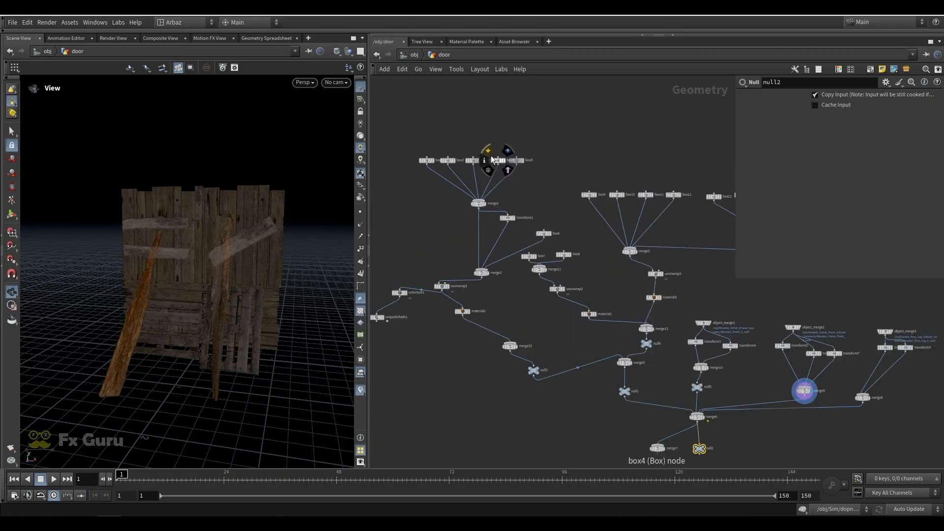
left_click_drag(194, 230, 167, 231)
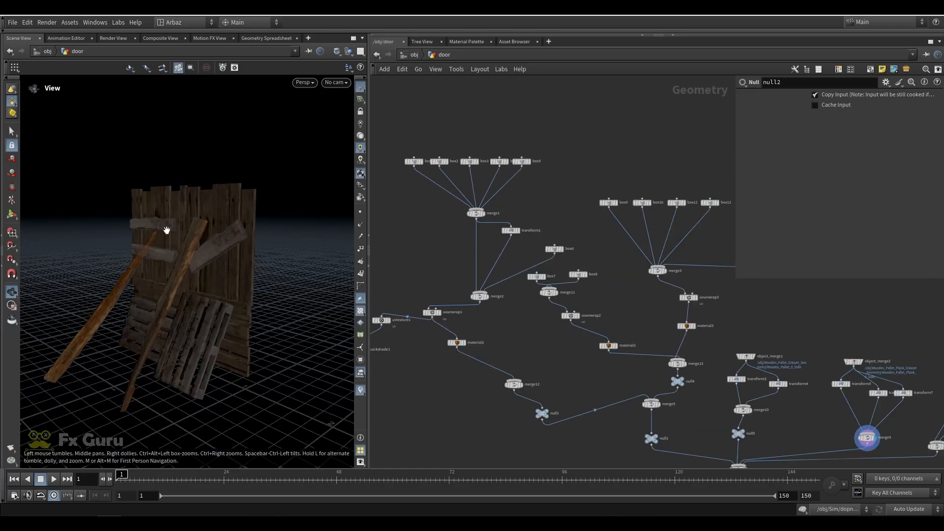
Display the door's first plank boxes at merge1, followed by the combined upper planks at merge2.
left_click(479, 215)
scroll(222, 217, "up", 6)
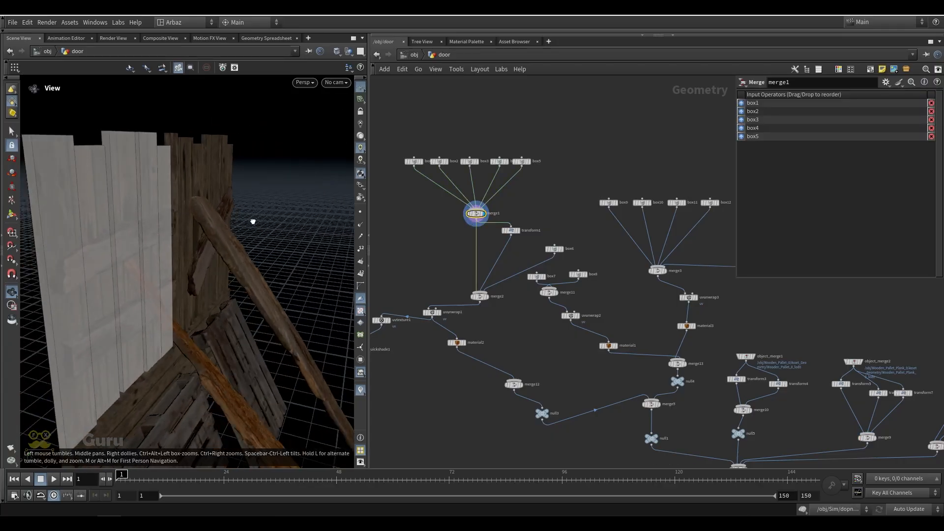
left_click_drag(92, 167, 221, 176)
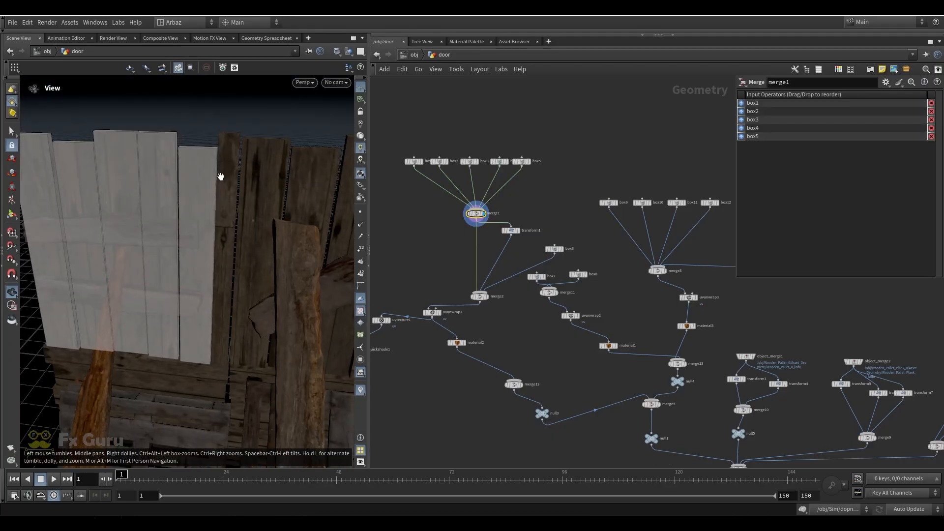
middle_click_drag(535, 284, 491, 207)
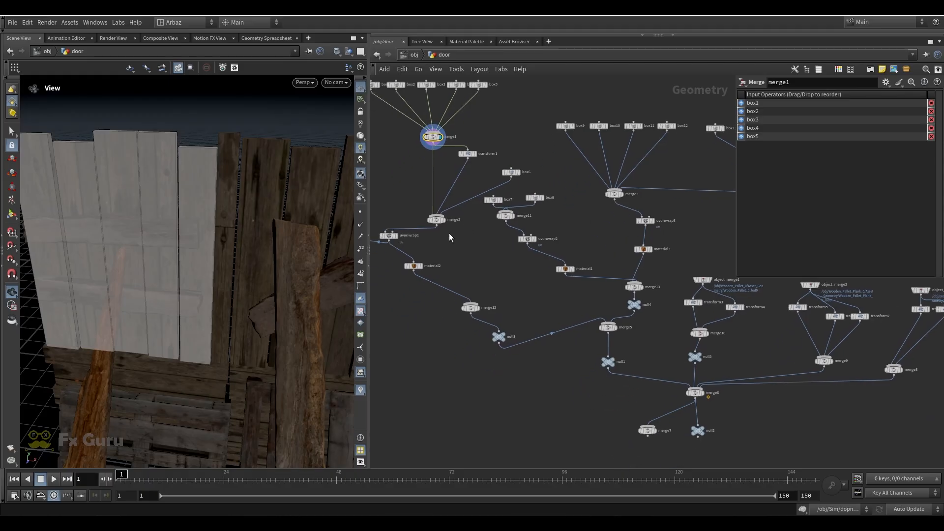
left_click(442, 220)
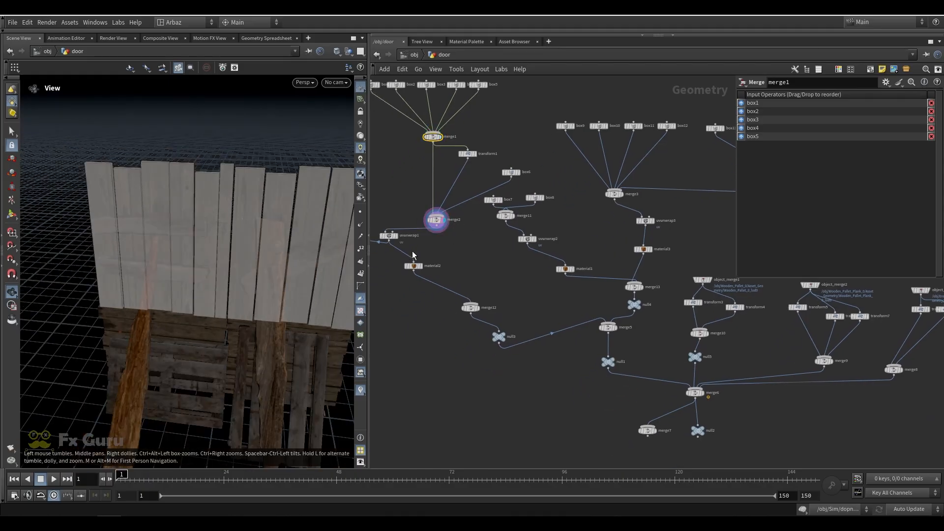
Display the upper planks' UVs at uvunwrap1 and their wood material at material2.
middle_click_drag(412, 251, 467, 226)
left_click(419, 185)
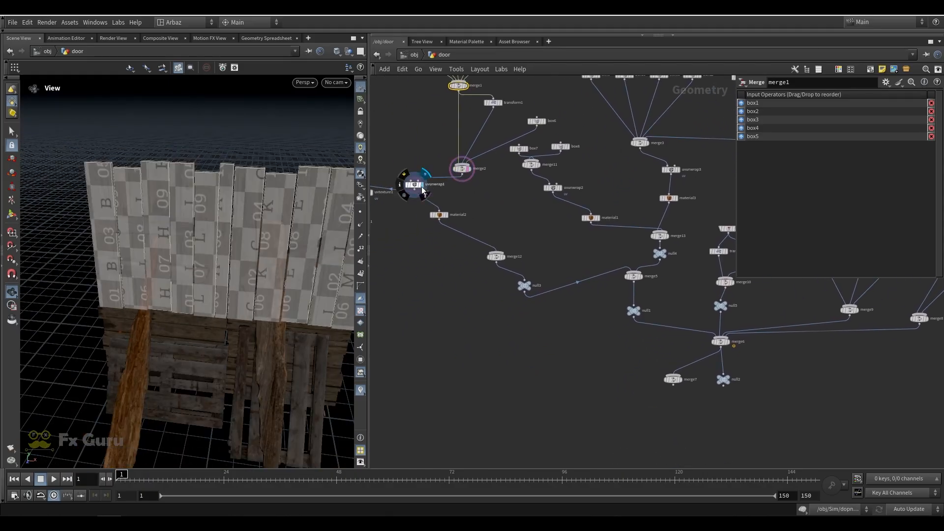
left_click(413, 185)
left_click(445, 215)
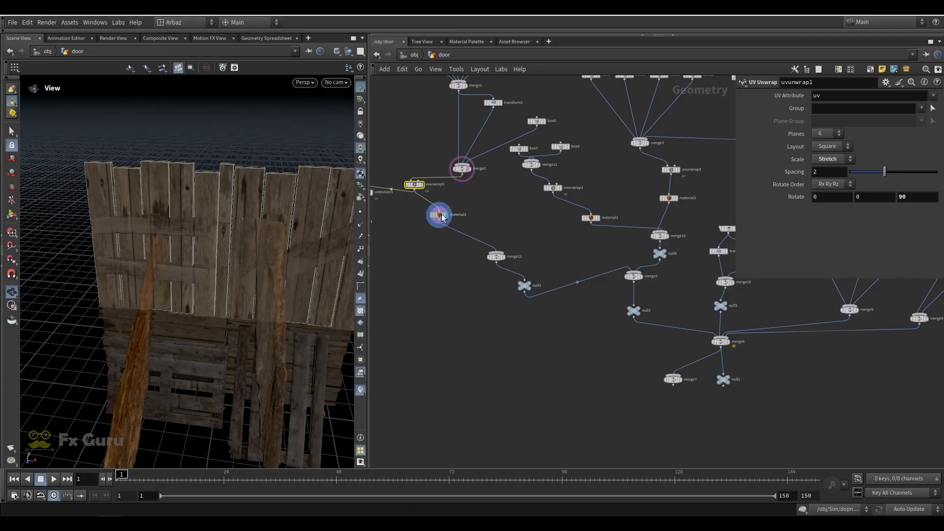
left_click(438, 215)
left_click_drag(295, 222, 208, 234)
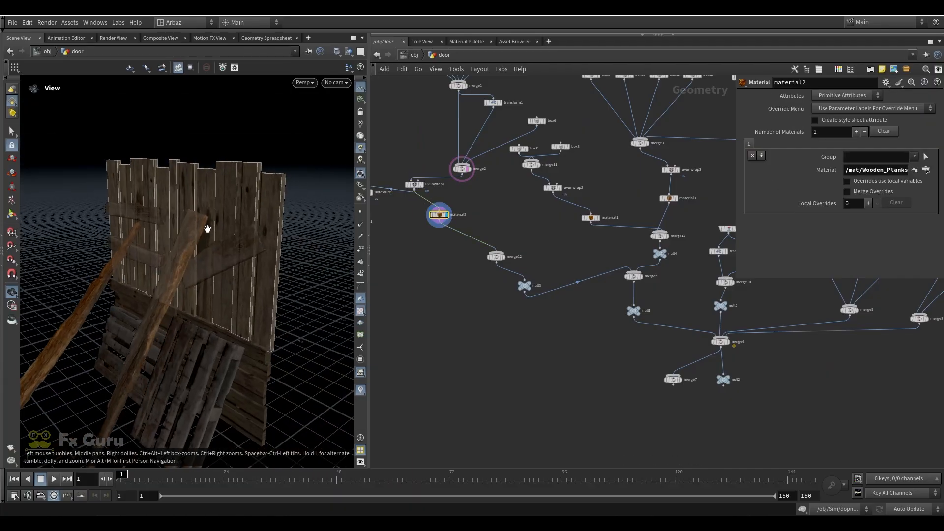
scroll(374, 213, "up", 3)
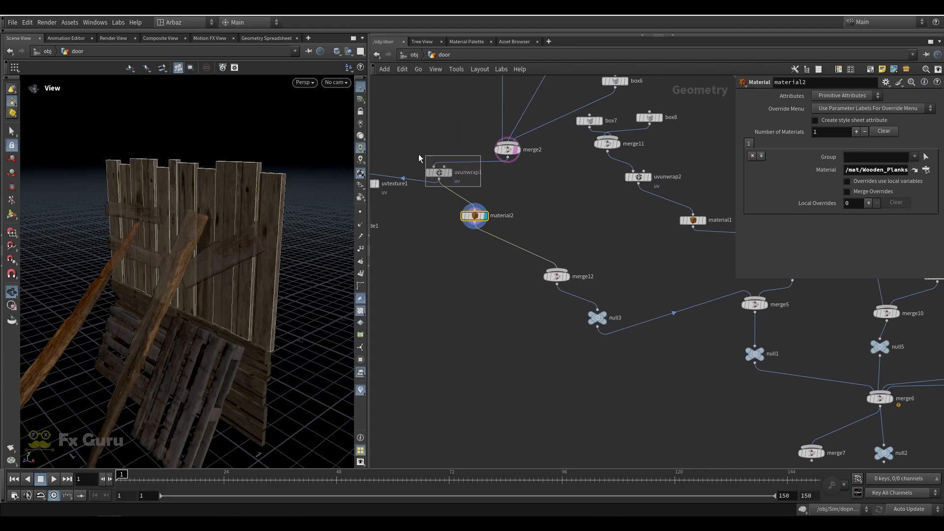
Compare the upper planks by switching the display from uvunwrap1 back to material2.
left_click(437, 172)
left_click(450, 173)
left_click(446, 172)
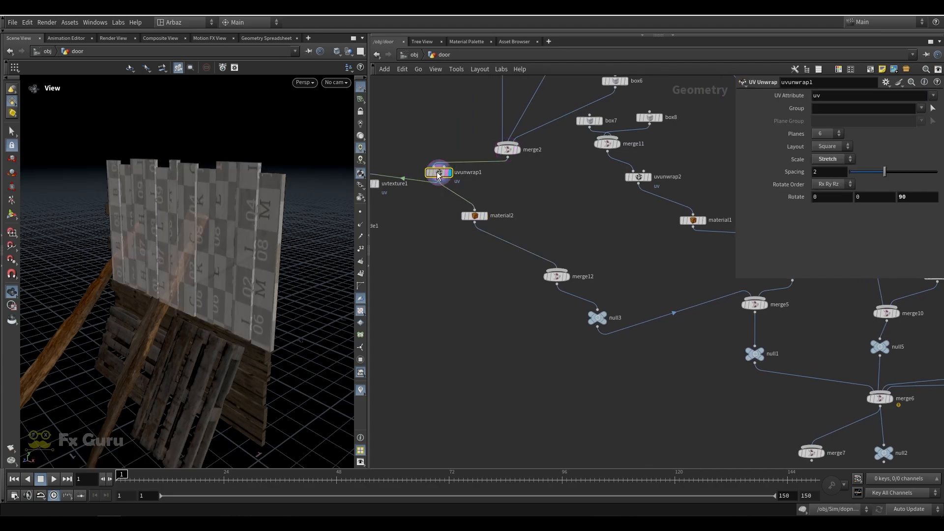
left_click(455, 173)
mouse_move(238, 228)
left_mouse_down()
mouse_move(291, 228)
mouse_move(231, 211)
left_mouse_up()
left_click(475, 215)
left_click(487, 217)
Follow the plank branch through merge12 and display the combined upper and lower planks at merge5.
middle_click_drag(600, 235, 499, 197)
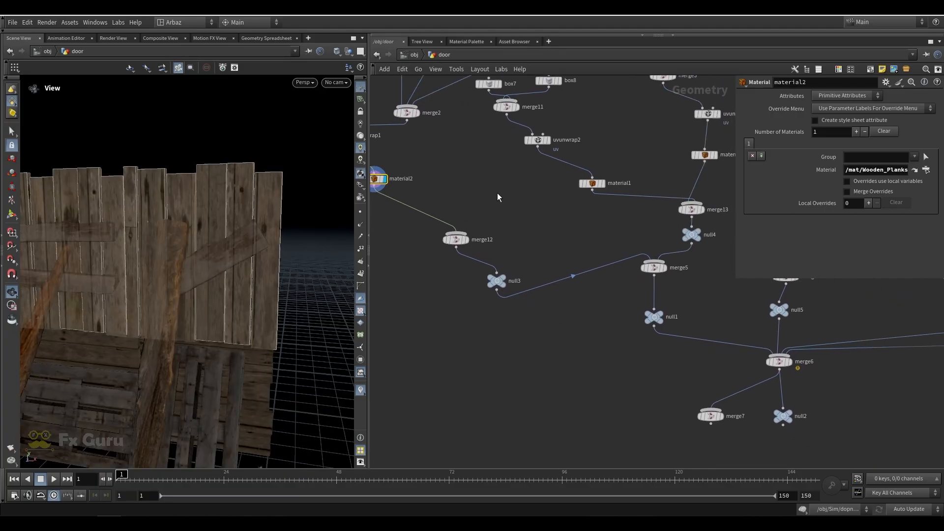
left_click(466, 240)
middle_click_drag(611, 251, 518, 260)
left_click(572, 276)
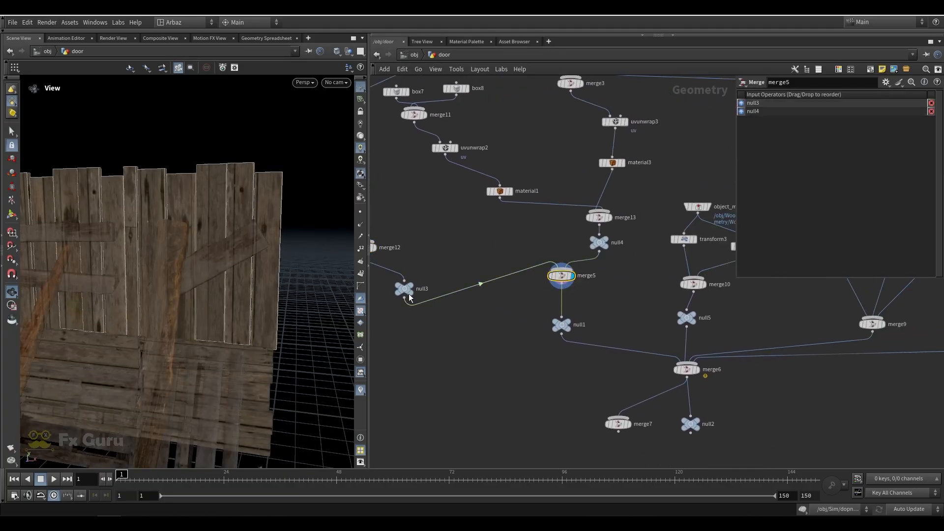
scroll(180, 331, "down", 5)
left_click_drag(180, 331, 124, 337)
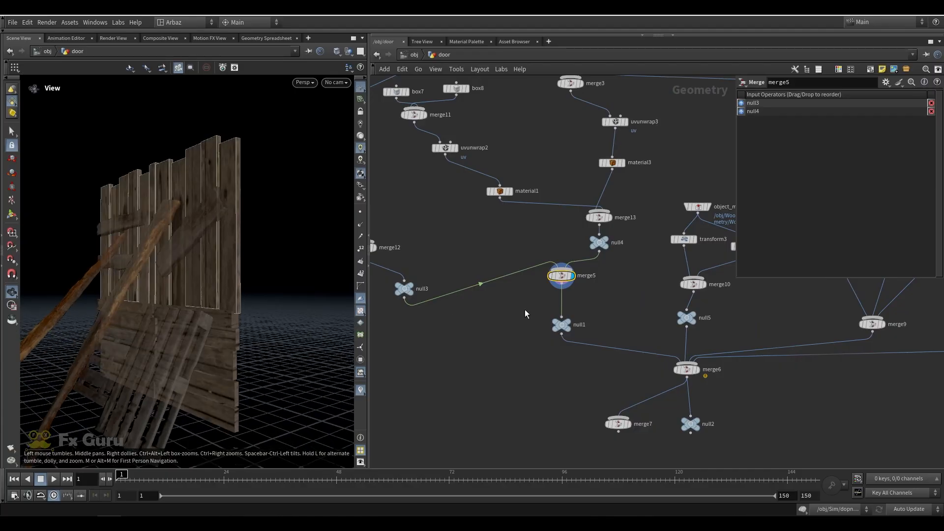
left_click(569, 278)
Set the viewport to Hide Other Objects so the plank wall is shown on its own.
left_click(349, 53)
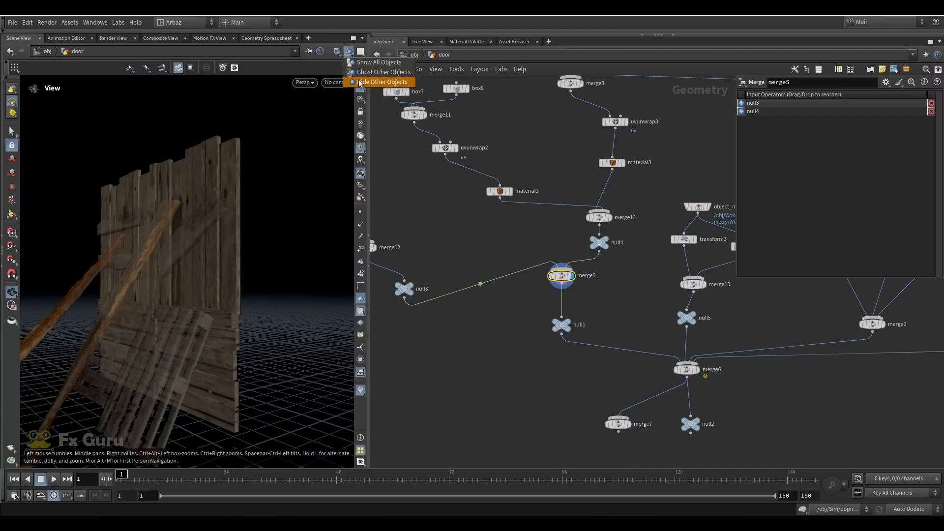
left_click(361, 82)
left_click_drag(181, 232, 225, 228)
scroll(267, 200, "down", 4)
left_click_drag(267, 200, 254, 233)
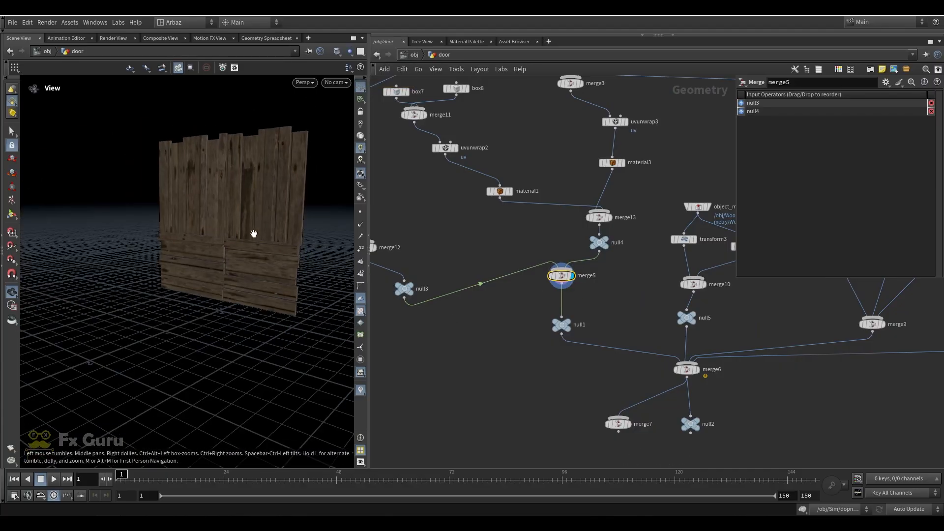
Display the plank wall at null1, followed by the wooden pallet imported by object_merge1.
middle_click_drag(505, 330, 414, 295)
left_click(482, 291)
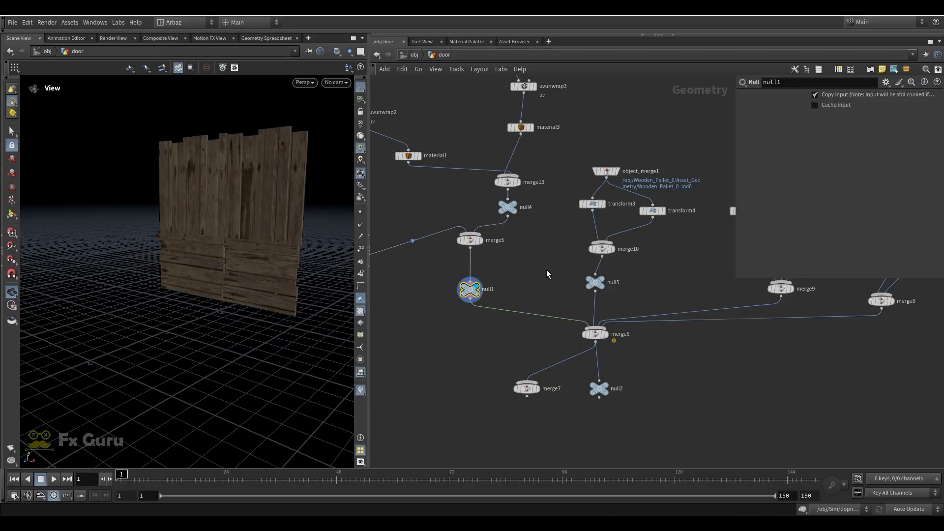
middle_click_drag(543, 274, 472, 266)
left_click(558, 170)
scroll(225, 307, "up", 6)
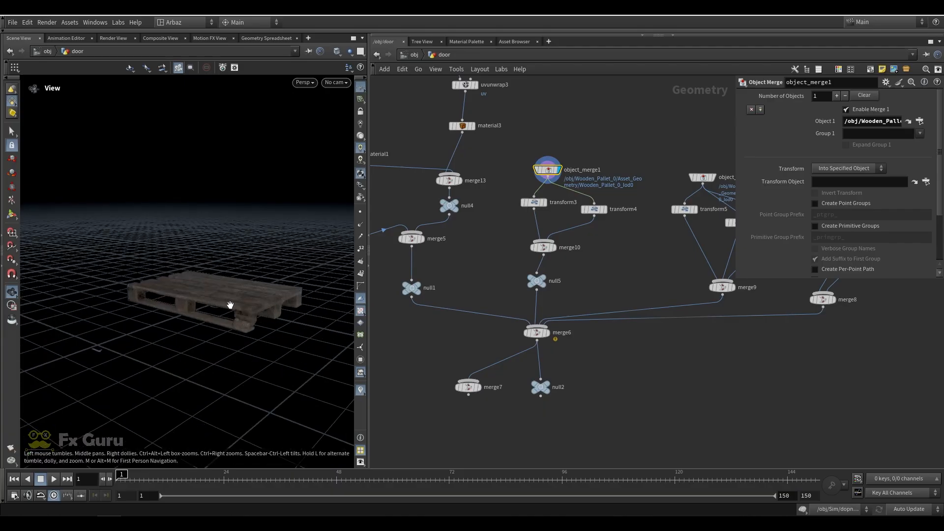
left_click_drag(225, 312, 236, 315)
Display the two placed pallets at merge10 and return the display to the plank wall at null1.
left_click(554, 248)
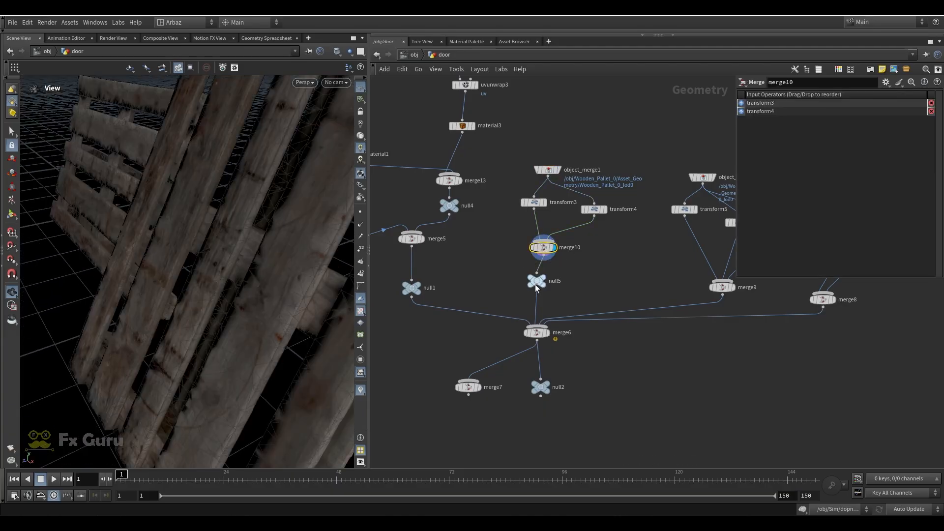
scroll(511, 272, "down", 3)
scroll(256, 245, "down", 3)
scroll(256, 244, "down", 4)
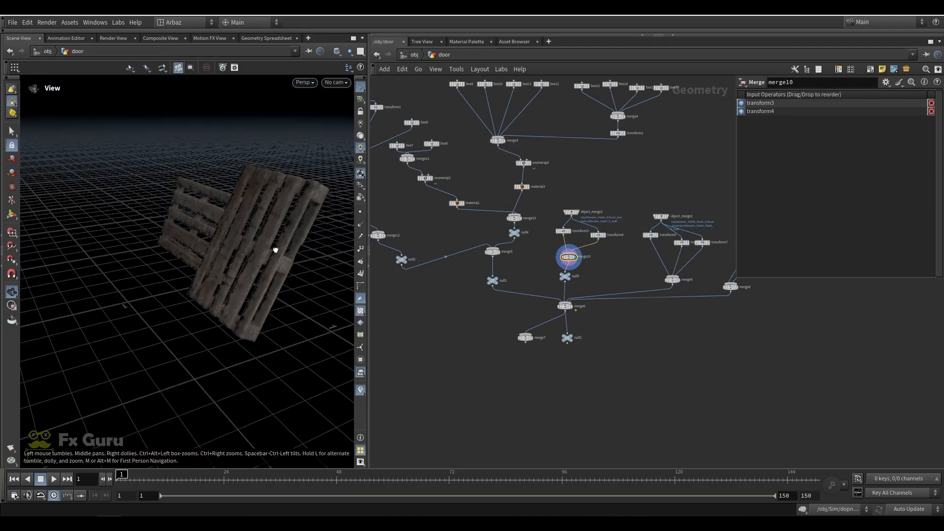
left_click(492, 281)
left_click_drag(299, 242, 359, 240)
Display the pallet planks at merge9, followed by the leaning pine logs at merge8.
middle_click_drag(598, 305, 460, 297)
scroll(530, 250, "up", 2)
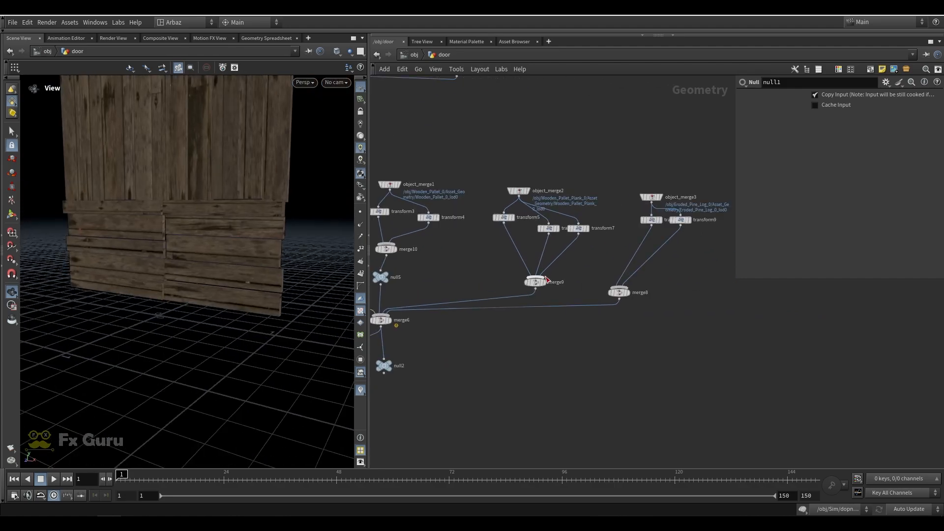
left_click(543, 285)
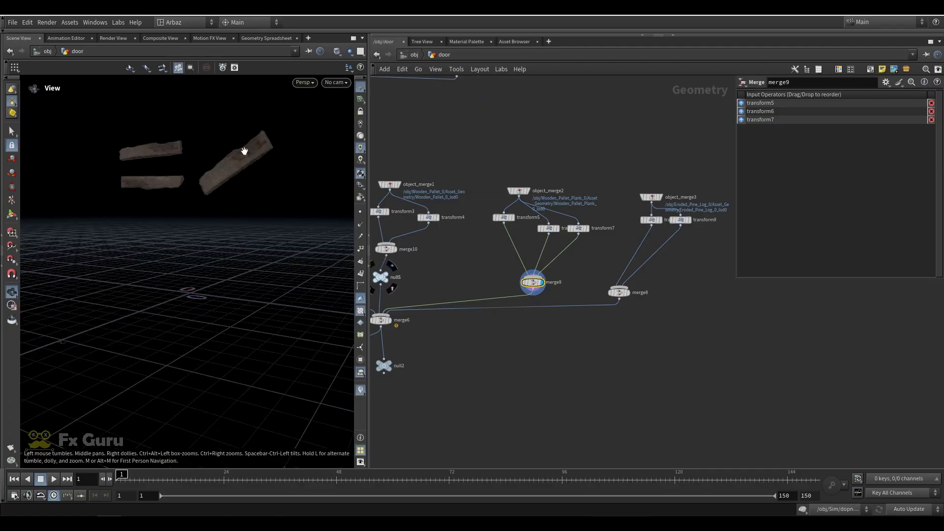
left_click(627, 293)
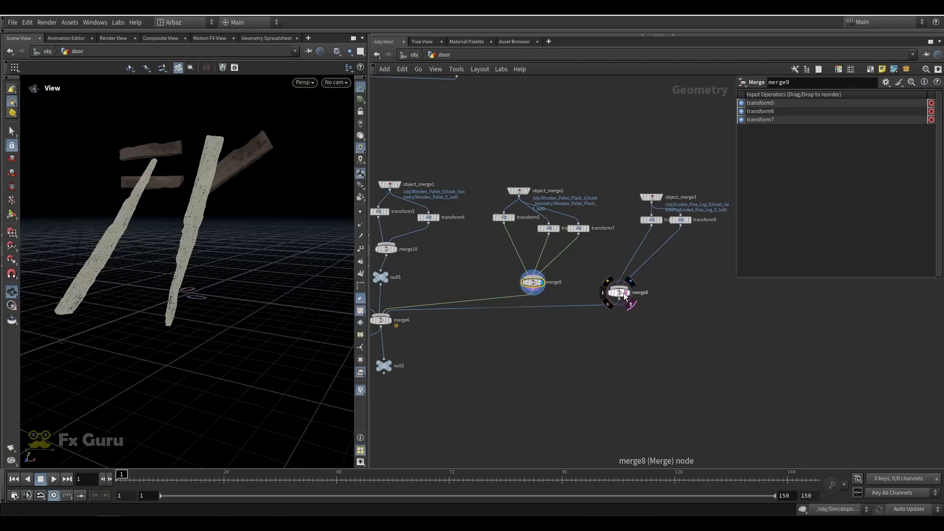
left_click(625, 294)
scroll(168, 241, "down", 3)
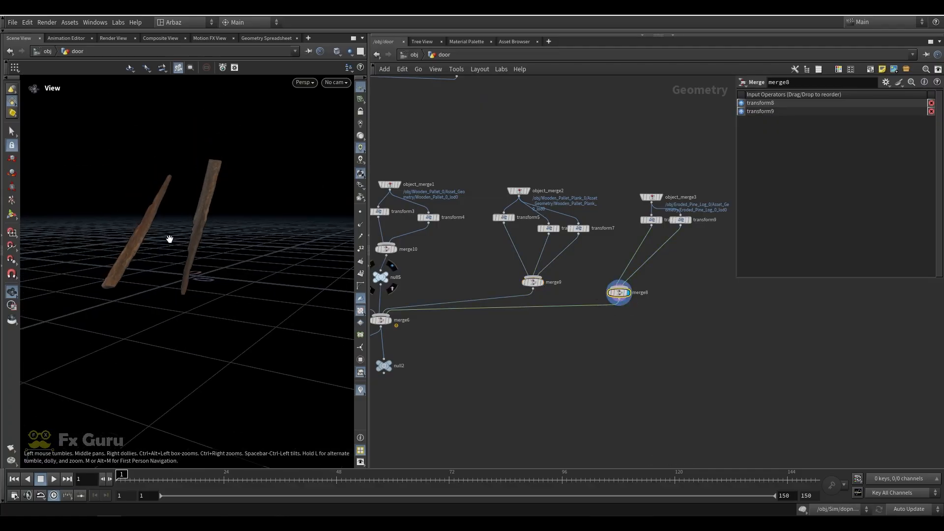
Display the full door assembly at merge6, and set the network's display to the output null2.
middle_click_drag(412, 338, 474, 305)
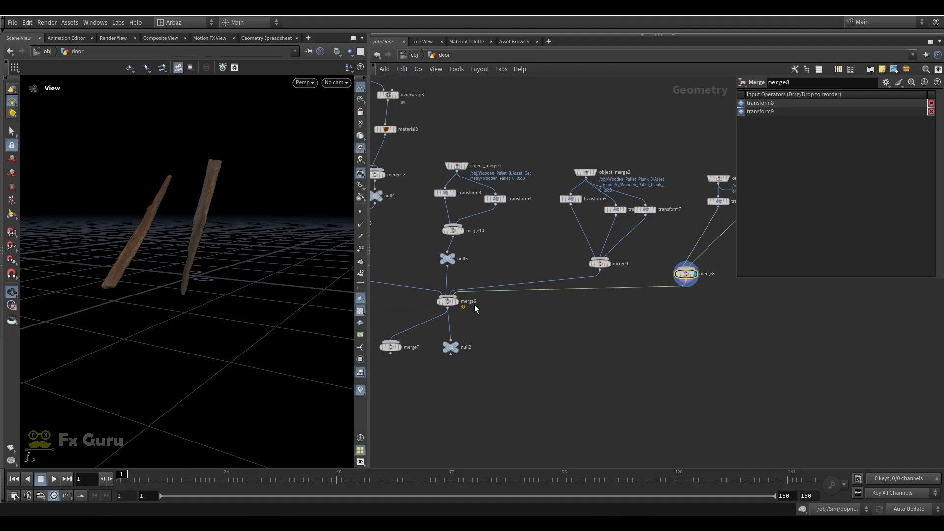
left_click(455, 302)
left_click(449, 303)
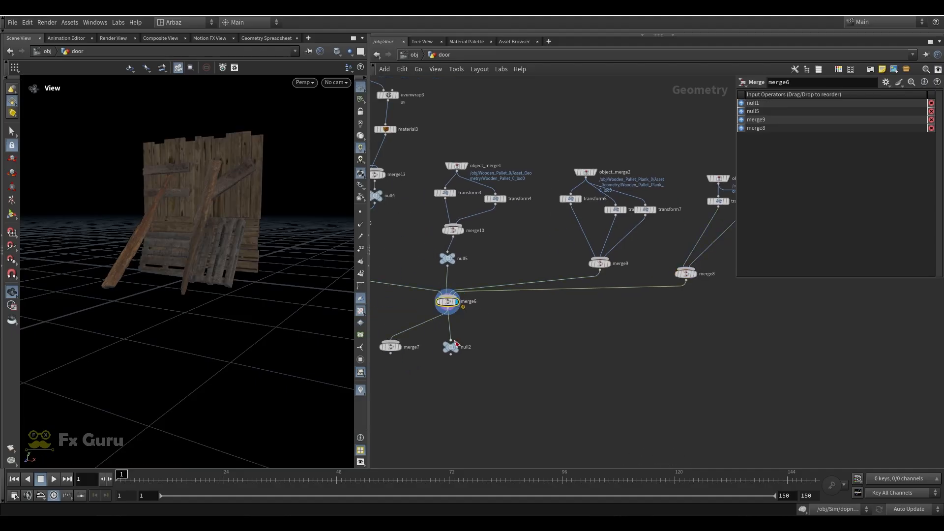
left_click(459, 347)
left_click(451, 348)
scroll(495, 333, "down", 5)
left_click_drag(234, 237, 240, 239)
mouse_move(161, 189)
left_mouse_down()
mouse_move(279, 188)
mouse_move(166, 187)
left_mouse_up()
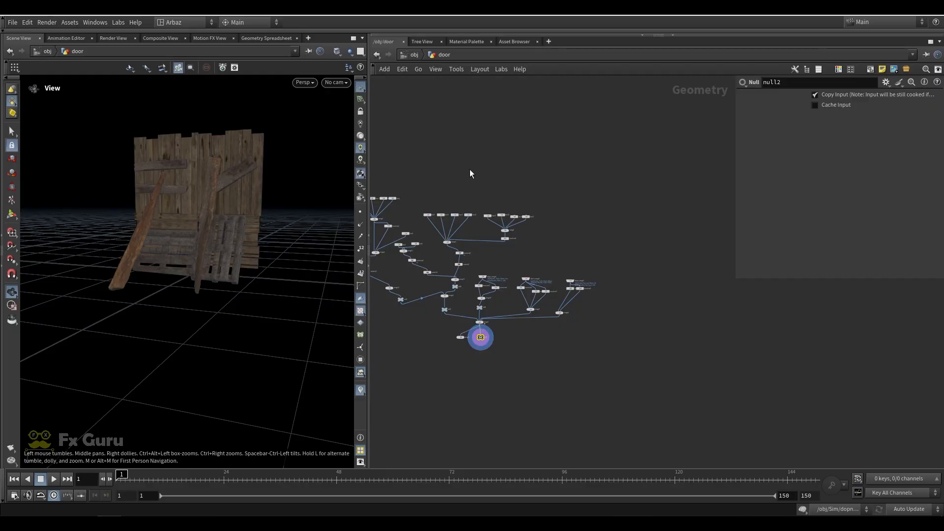
Return from the door network to the scene network and go up to the object level.
left_click(377, 55)
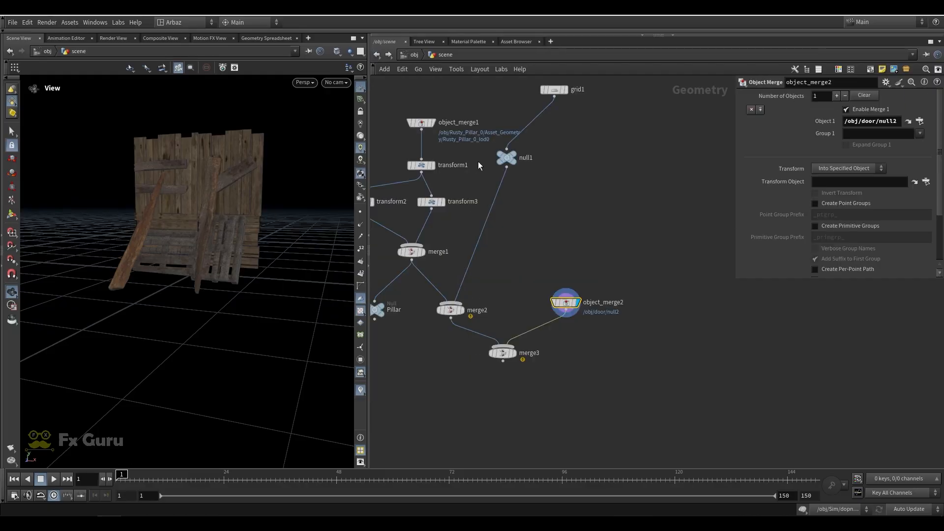
scroll(553, 209, "down", 3)
scroll(548, 243, "up", 3)
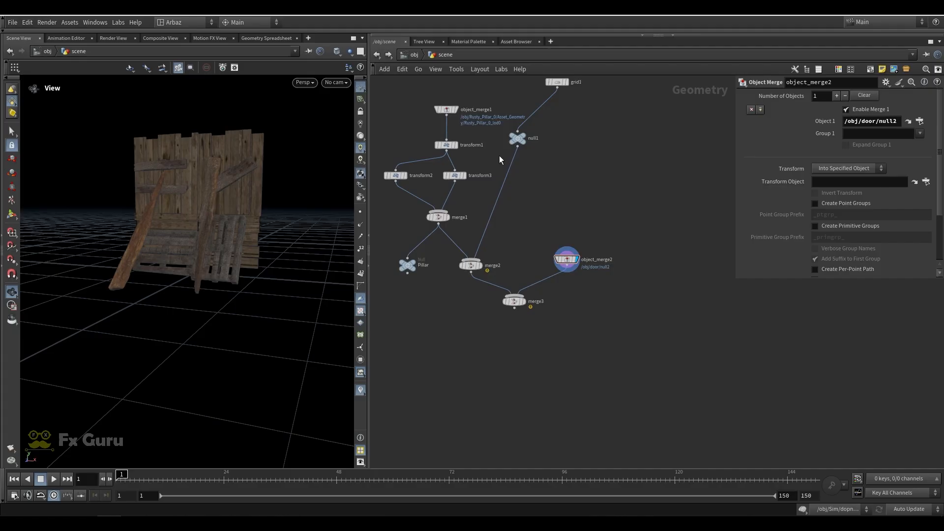
left_click(411, 57)
left_click(473, 184)
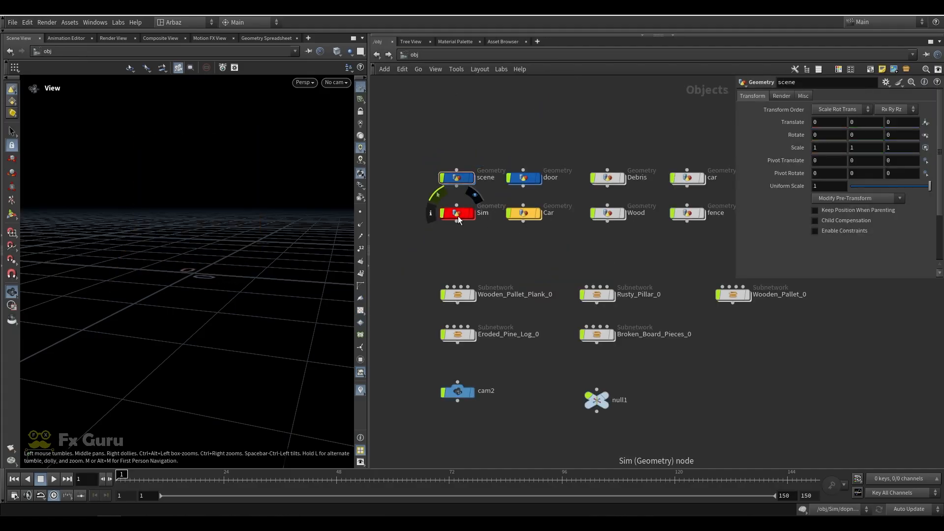
Look over the object-level geometry nodes and enter the Sim network to view its full node tree.
left_click_drag(422, 244, 422, 217)
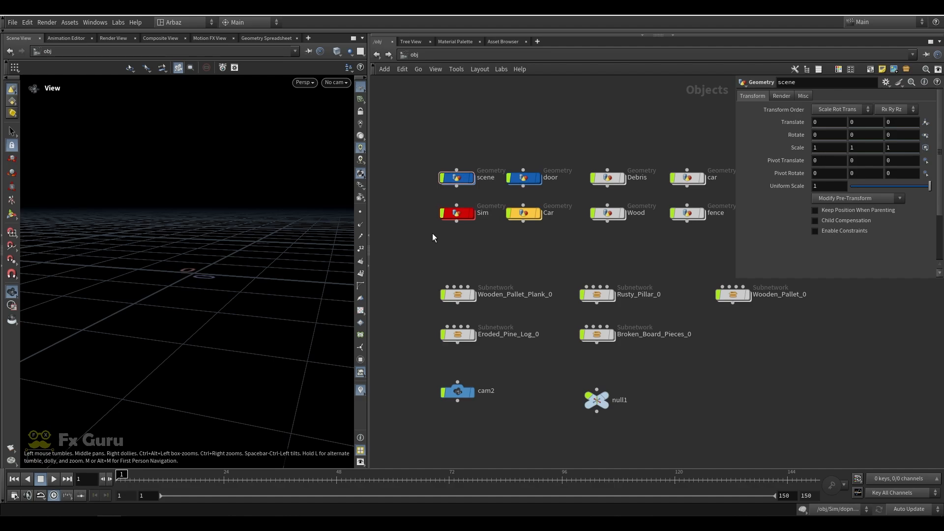
scroll(457, 256, "down", 2)
middle_click_drag(499, 244, 410, 247)
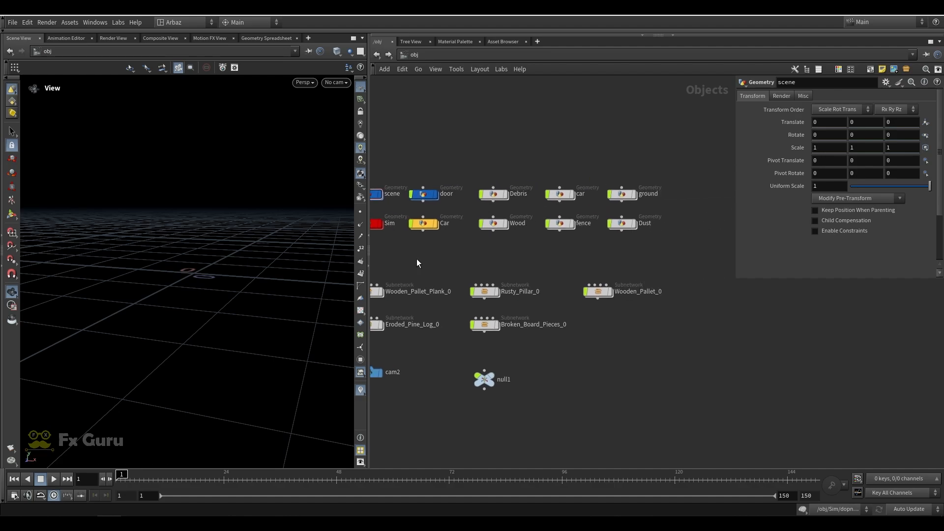
left_click_drag(417, 259, 654, 184)
middle_click_drag(552, 150, 598, 146)
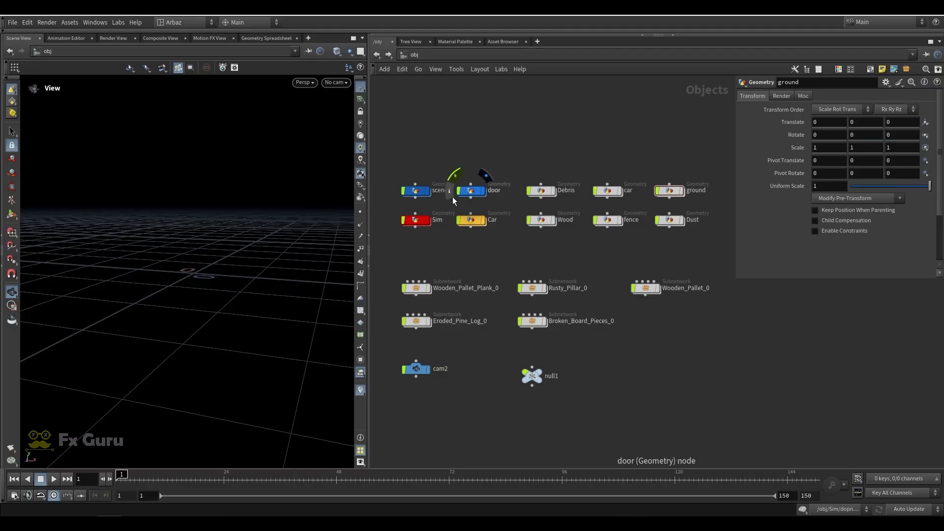
double_click(416, 221)
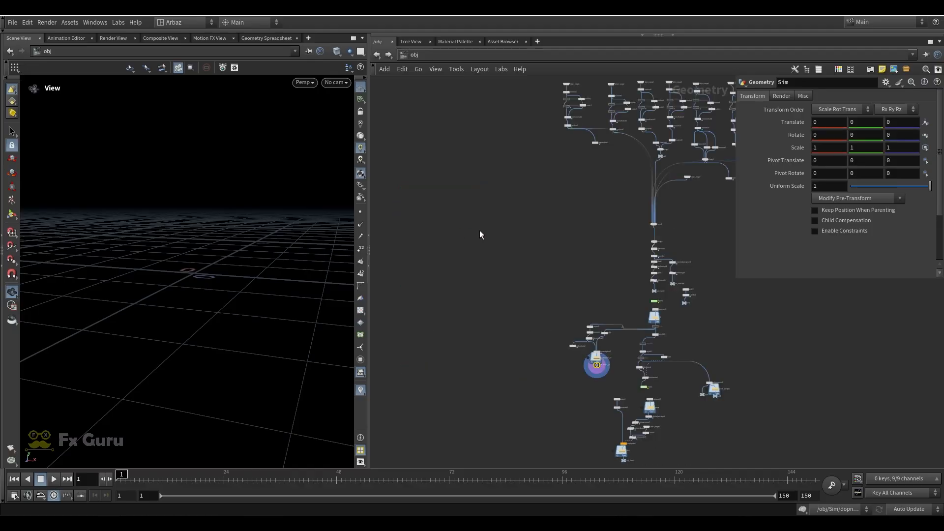
middle_click_drag(531, 239, 452, 256)
scroll(452, 256, "down", 3)
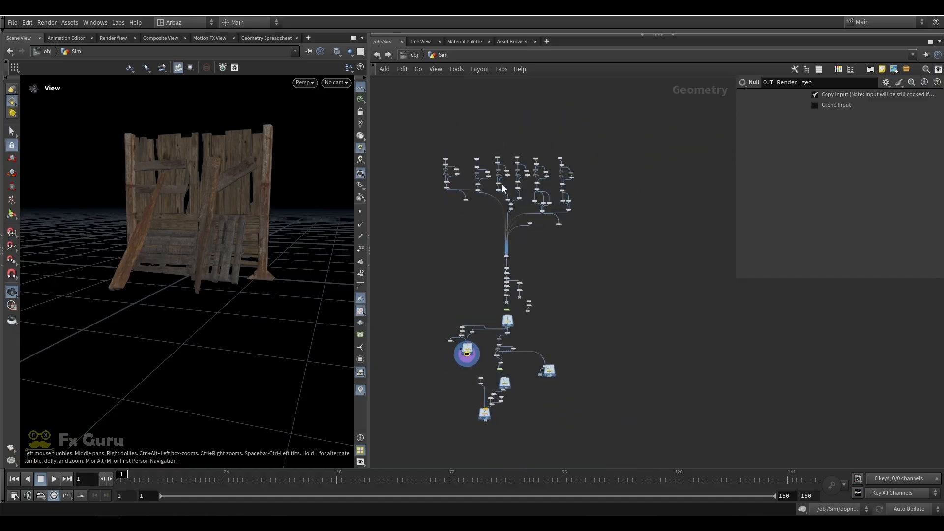
Display the vertical door planks imported by object_merge1 and inspect them up close.
scroll(457, 162, "up", 7)
left_click(412, 156)
scroll(186, 171, "up", 6)
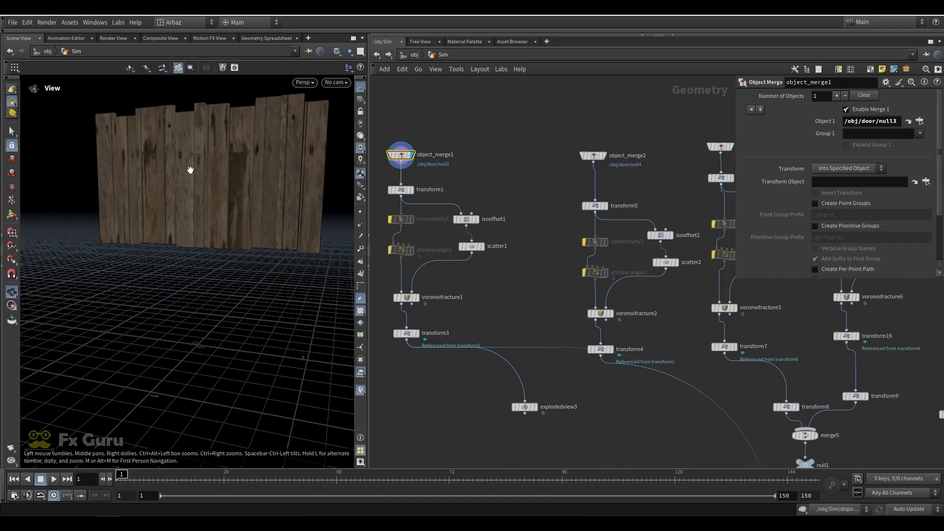
left_click_drag(182, 156, 208, 182)
scroll(395, 188, "up", 2)
Display the vertically squashed planks at transform1 and turn off material display in the viewport.
left_click(415, 190)
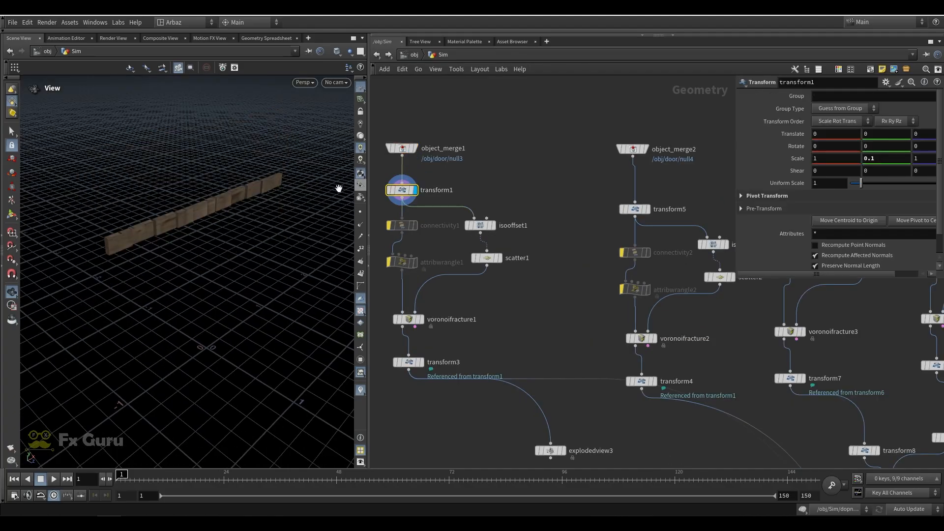
left_click(362, 174)
left_click_drag(241, 233, 216, 219)
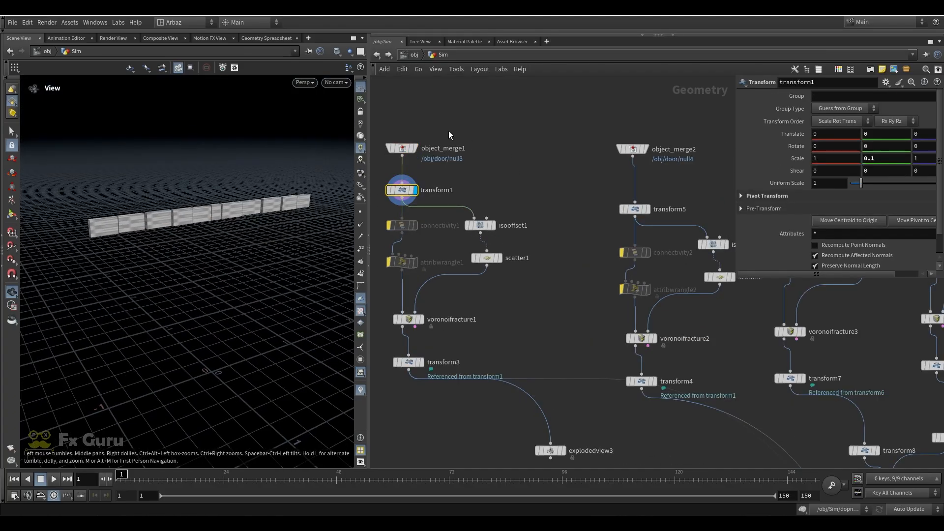
Compare the full-height planks at object_merge1 with the squashed version at transform1.
left_click(414, 148)
scroll(413, 190, "up", 2)
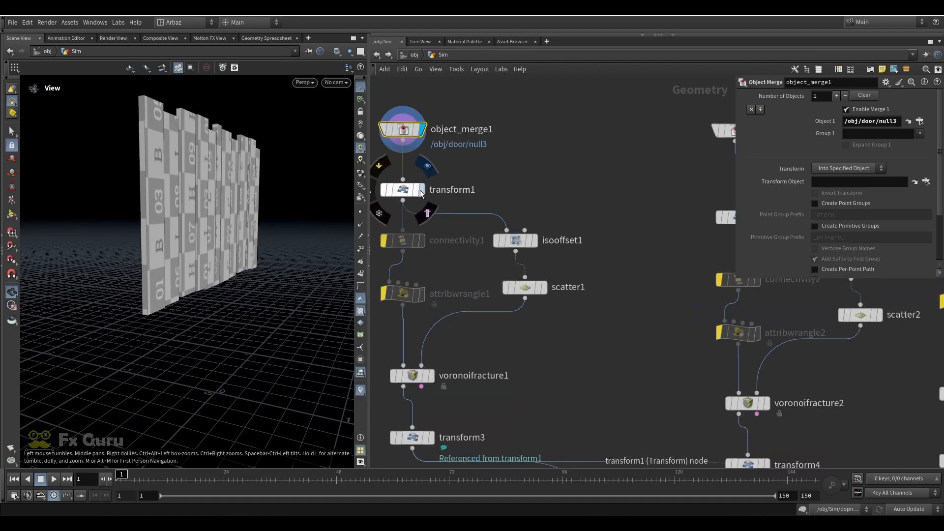
left_click(422, 191)
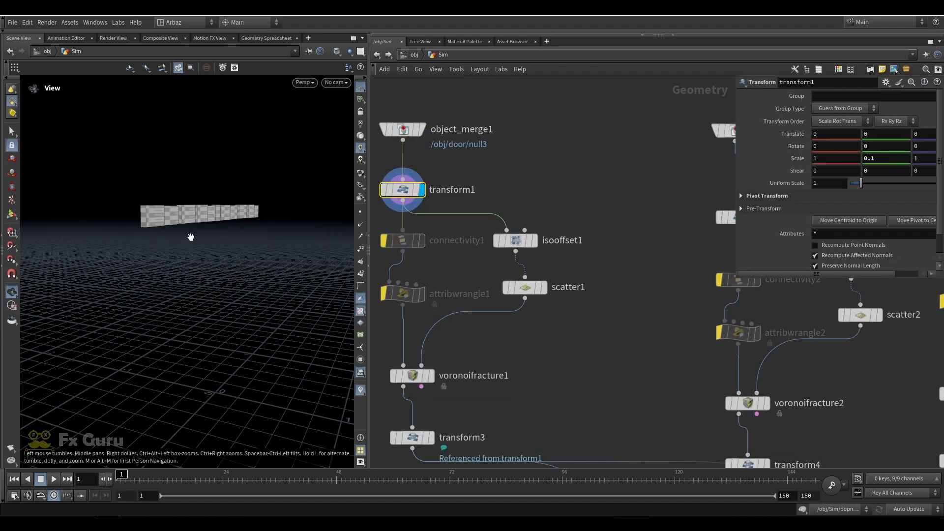
left_click_drag(191, 237, 191, 232)
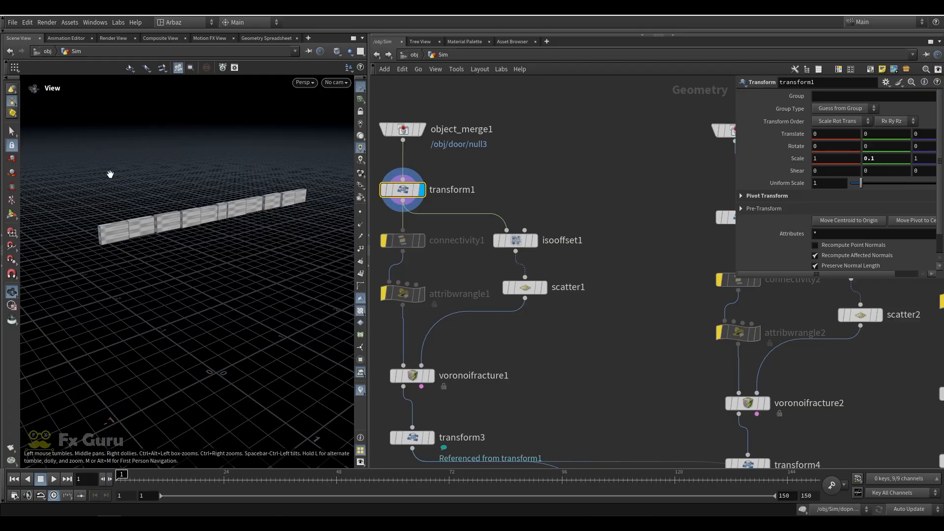
Review scatter1 and the fracture at voronoifracture1, and display the planks restored to full height at transform3.
middle_click_drag(527, 181, 549, 92)
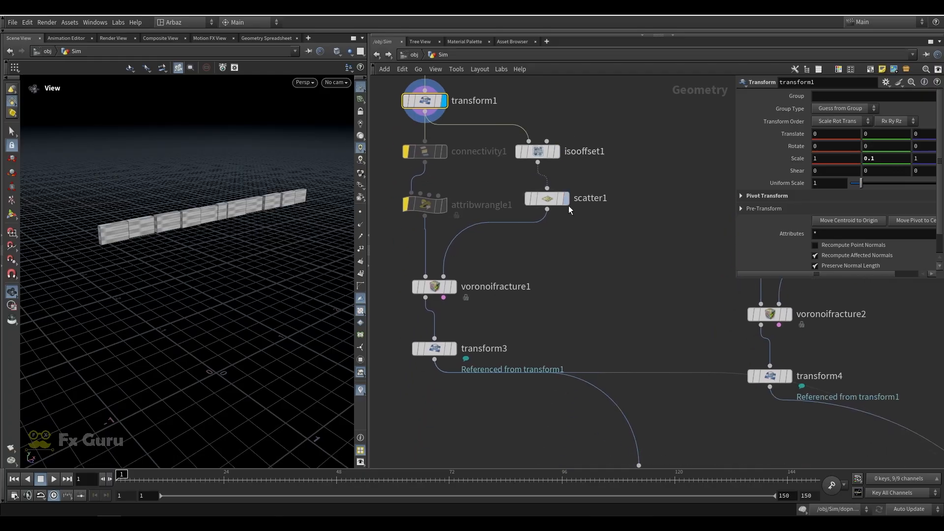
left_click(565, 199)
left_click(453, 286)
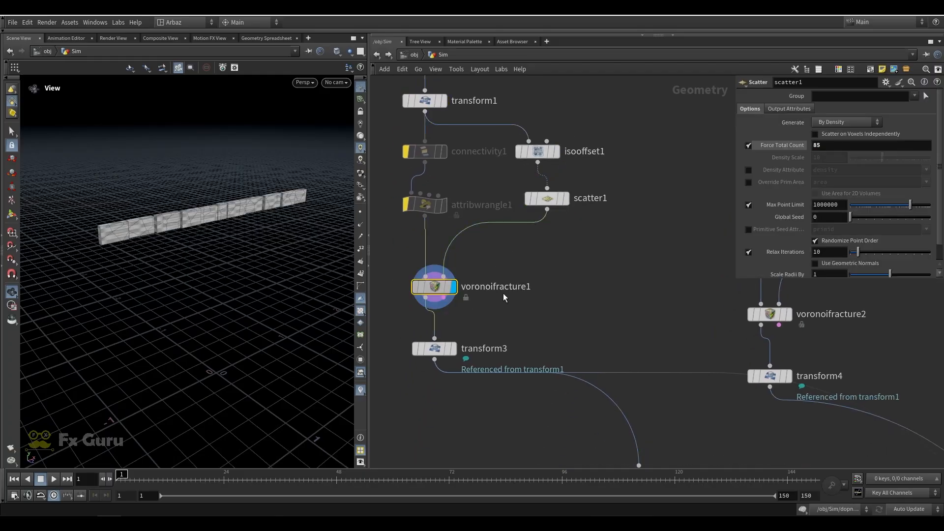
middle_click_drag(503, 297, 520, 227)
left_click(448, 281)
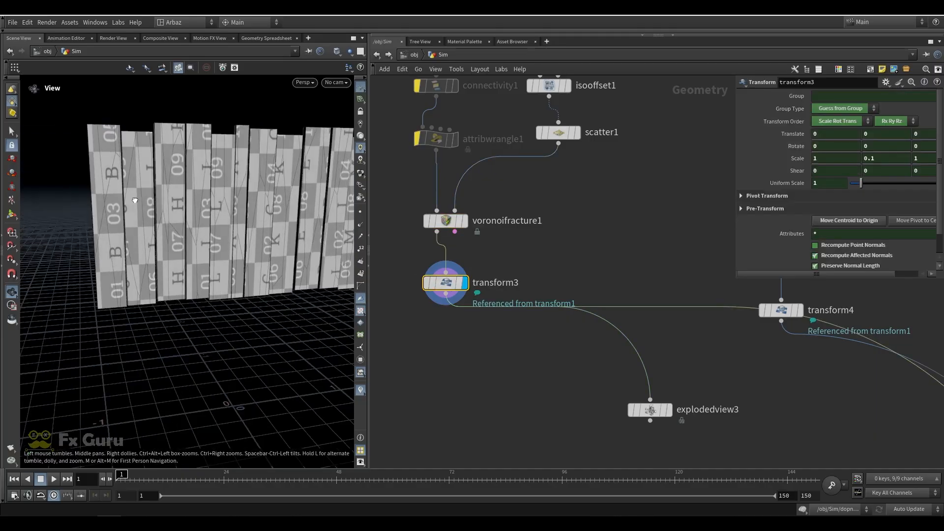
Display the separated splinter pieces of the vertical planks at explodedview3.
middle_click_drag(482, 333, 533, 279)
left_click(675, 407)
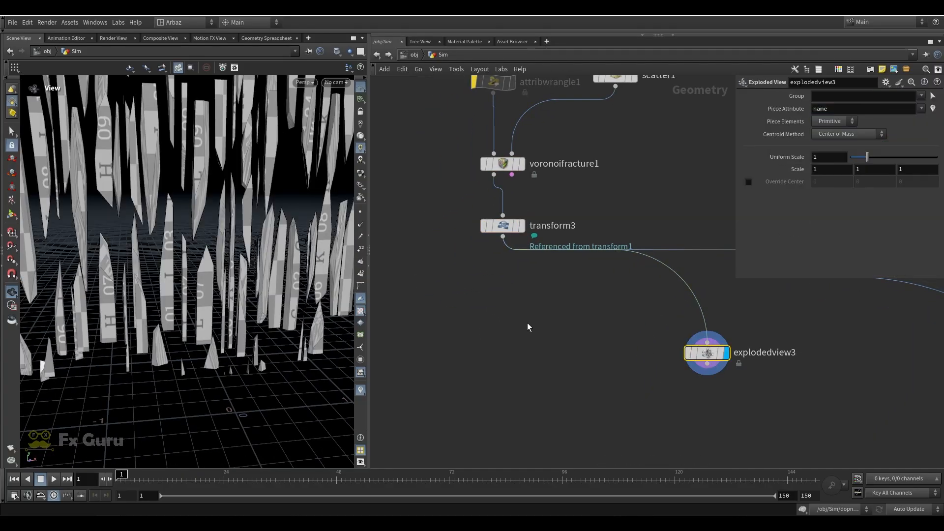
left_click_drag(198, 241, 224, 233)
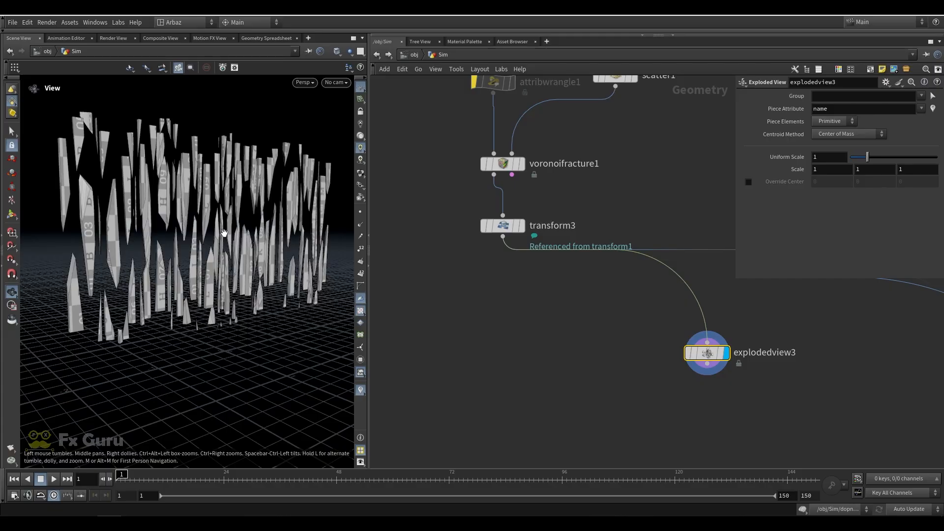
scroll(263, 215, "down", 2)
scroll(391, 252, "down", 2)
middle_click_drag(433, 199, 439, 253)
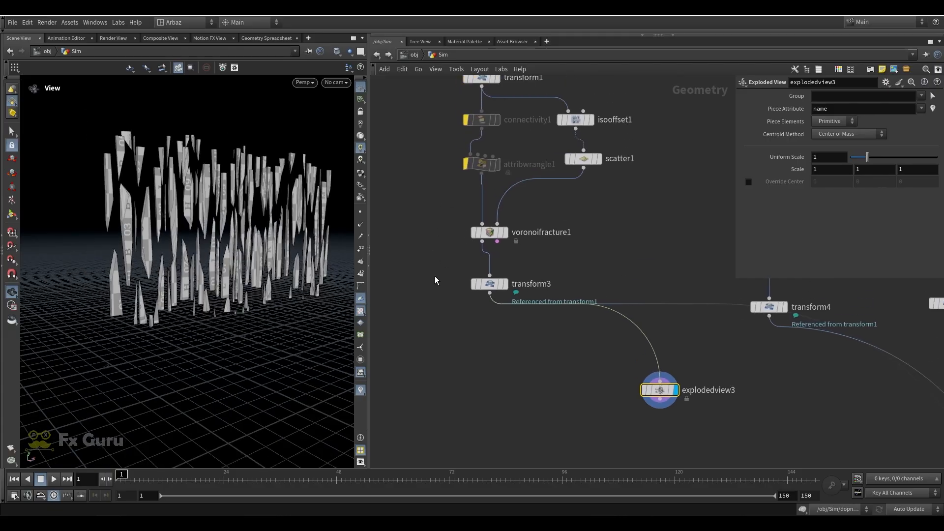
Bypass transform3 and transform1 to view the plank fracture without the scaling trick.
left_click(493, 286)
mouse_move(491, 285)
left_click(467, 266)
middle_click_drag(548, 244, 553, 322)
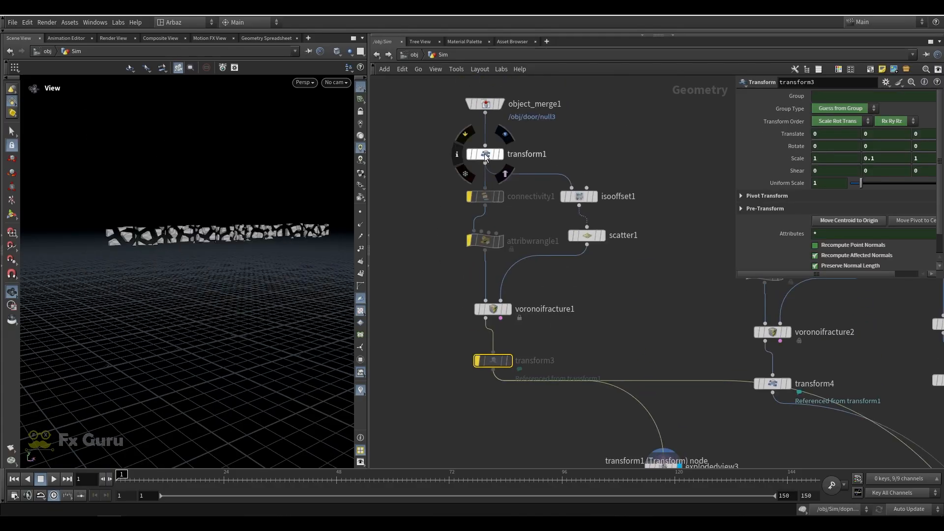
left_click(469, 154)
left_click_drag(219, 223, 179, 219)
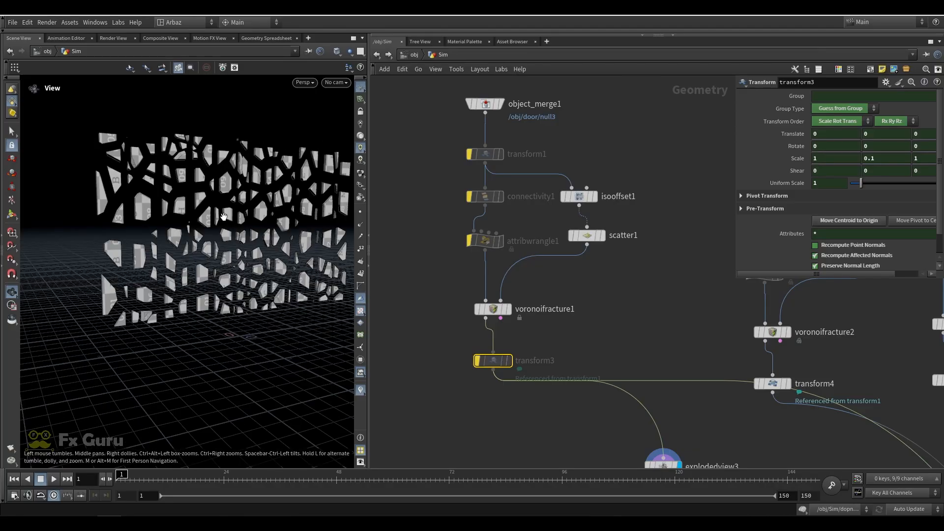
Re-enable transform1 and transform3, and display the splintered planks at explodedview3 again.
left_click(469, 154)
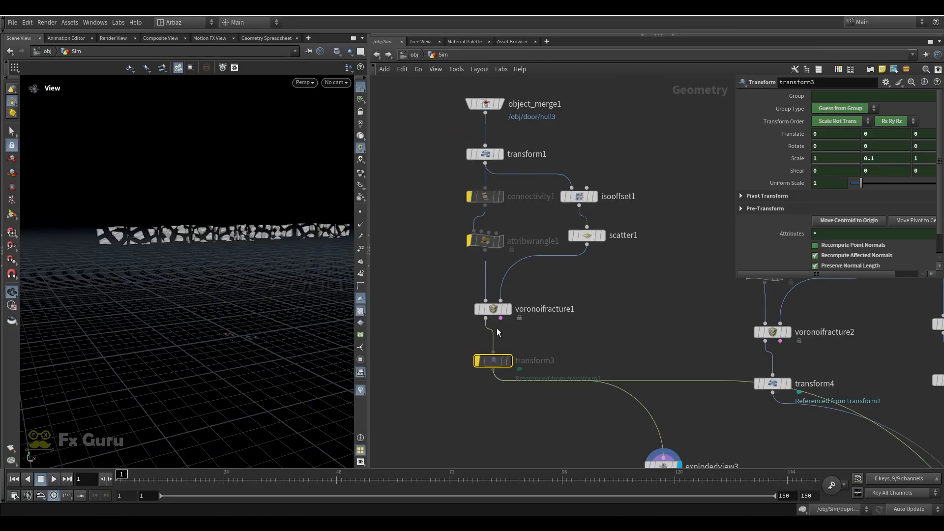
left_click(477, 361)
left_click(510, 360)
middle_click_drag(684, 462, 594, 388)
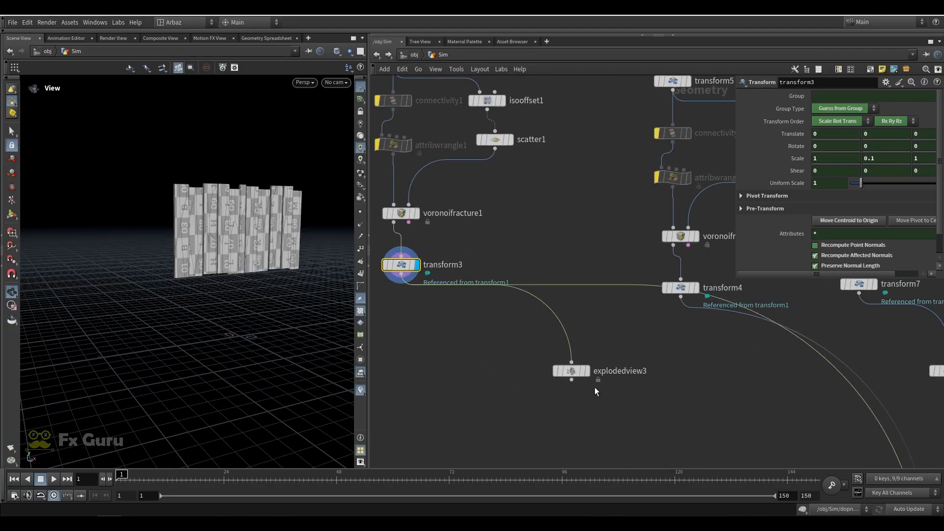
left_click(586, 371)
Display the horizontal boards imported by object_merge2, followed by their fractured result at transform4.
middle_click_drag(651, 348, 513, 327)
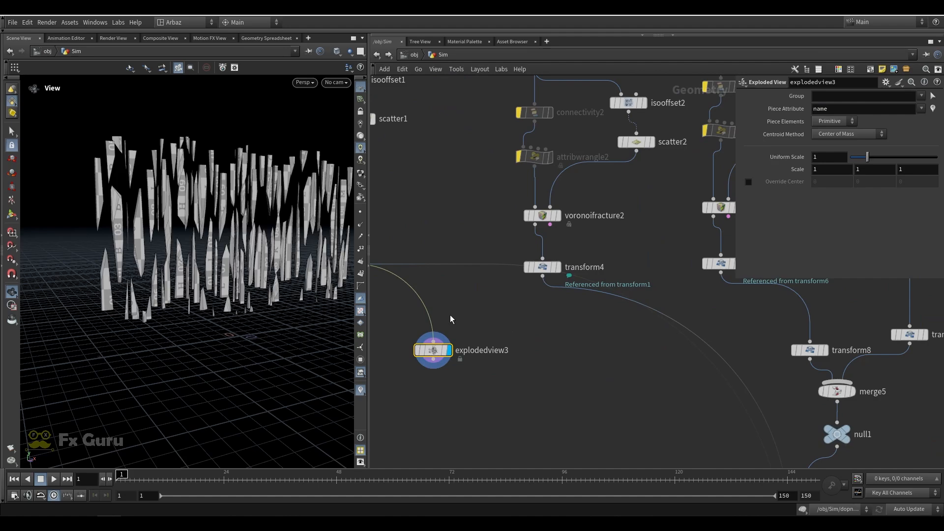
scroll(484, 309, "down", 2)
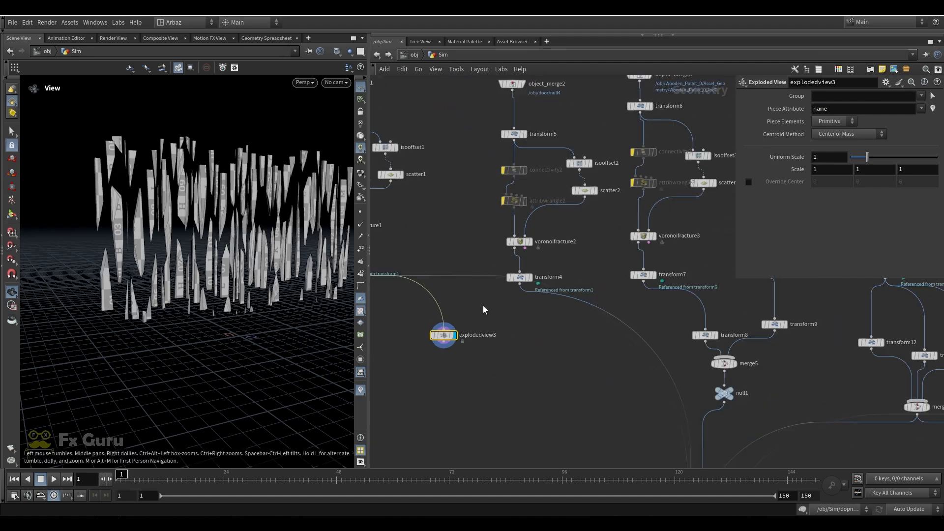
middle_click_drag(557, 114, 488, 142)
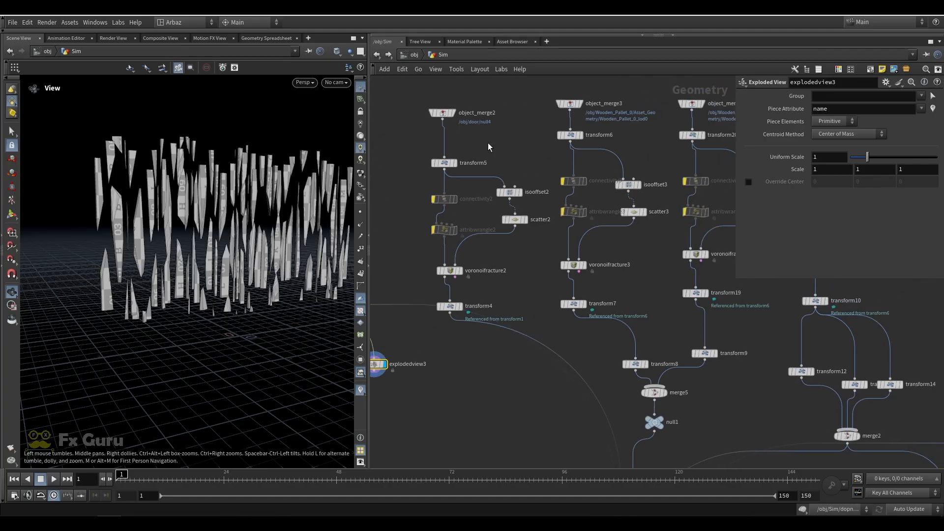
left_click(453, 116)
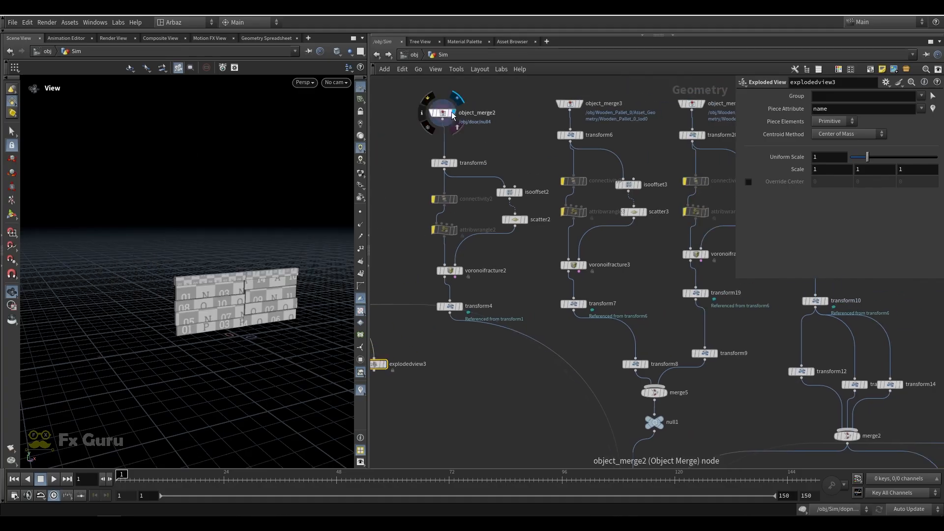
left_click(459, 307)
Connect transform4 to explodedview3 and display the exploded pieces of the horizontal boards.
middle_click_drag(448, 329, 480, 317)
left_click_drag(482, 301, 406, 345)
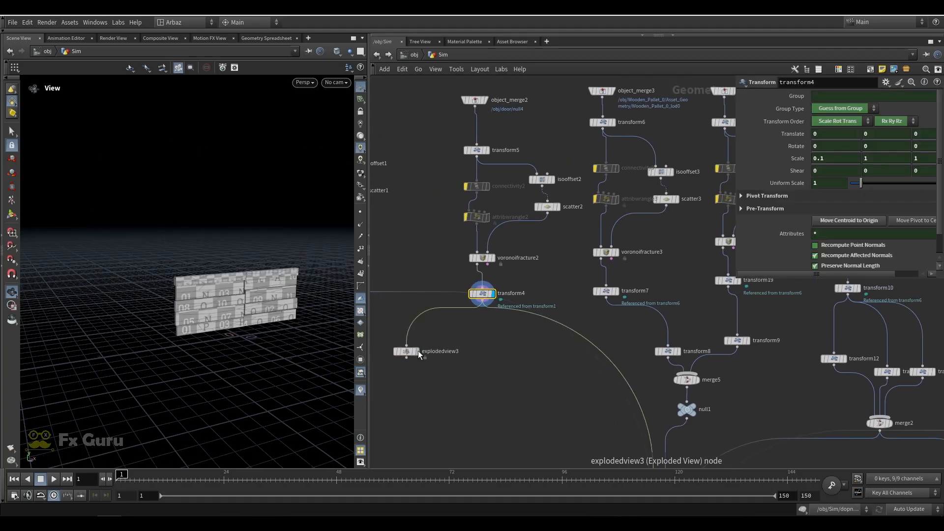
left_click(415, 351)
Display the fractured wooden pallet at transform7.
middle_click_drag(531, 379, 403, 367)
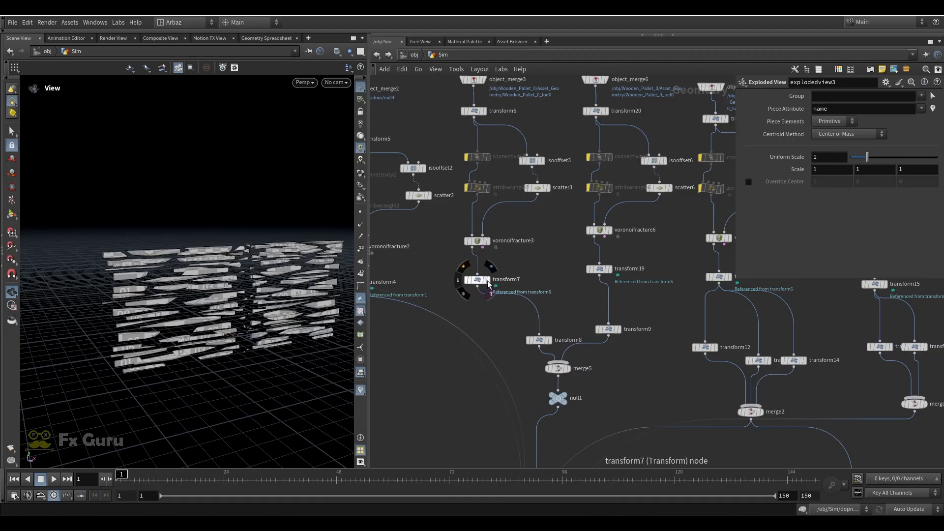
left_click(493, 264)
left_click(491, 265)
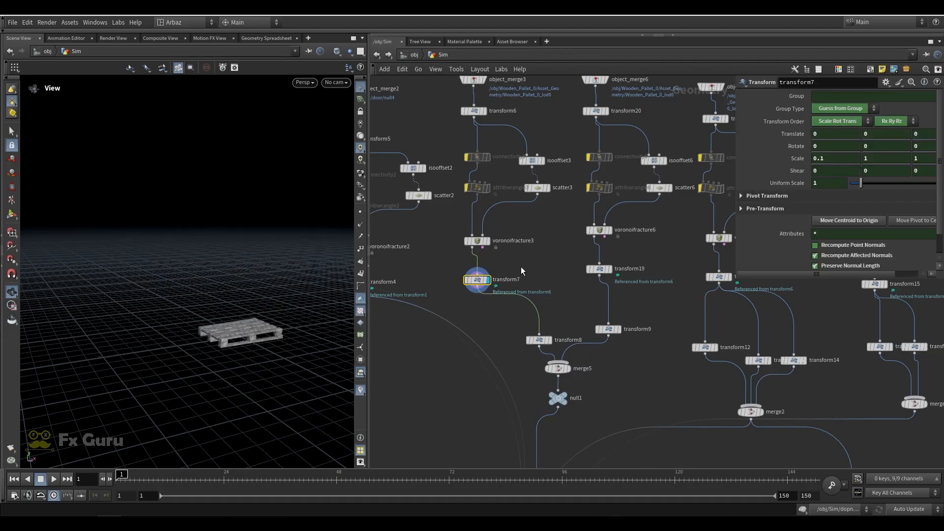
Display the combined door, pallets, logs and pillars at merge1, followed by merge4.
scroll(541, 270, "down", 4)
scroll(572, 305, "up", 3)
middle_click_drag(568, 298, 594, 198)
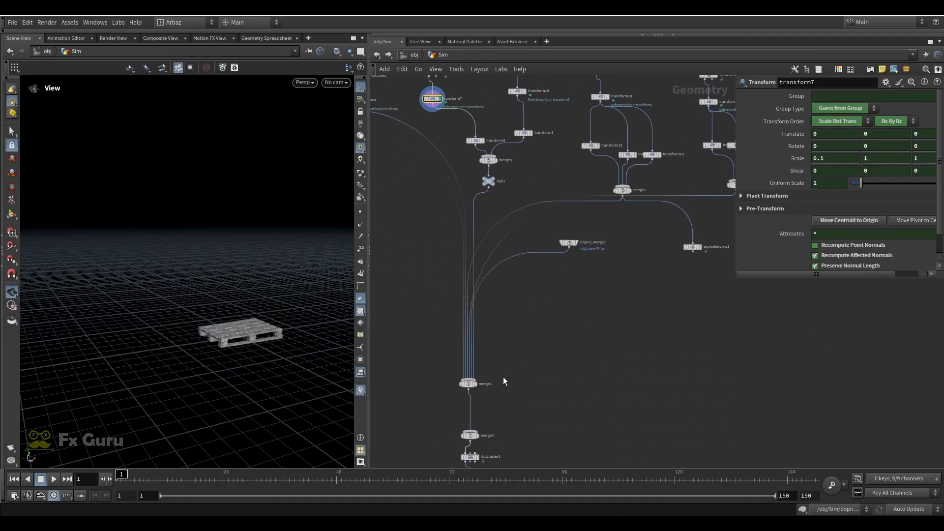
middle_click_drag(503, 378, 530, 295)
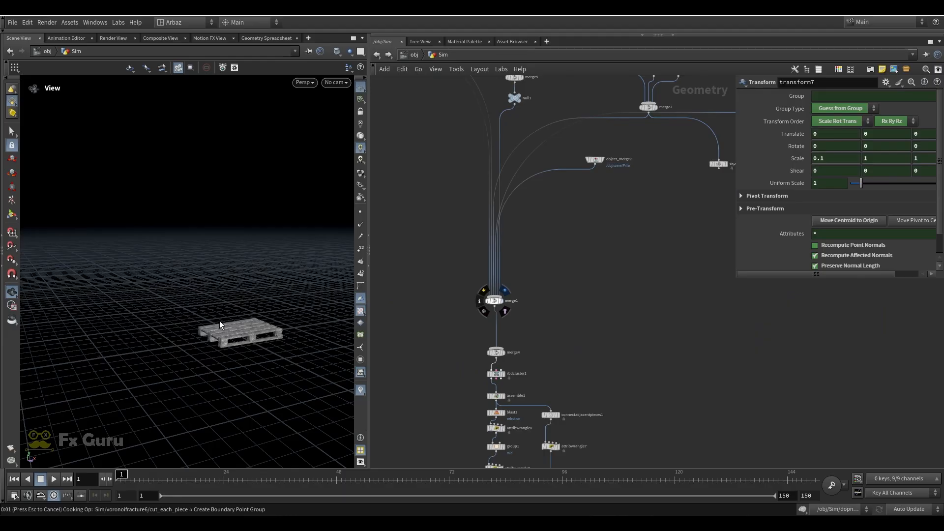
left_click(505, 290)
scroll(491, 361, "up", 3)
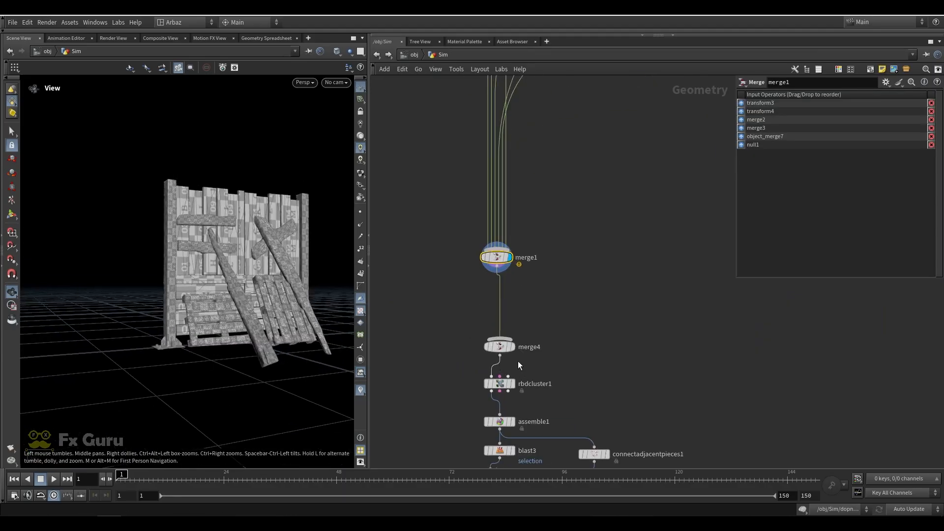
mouse_move(504, 346)
left_click(517, 330)
middle_click_drag(538, 362, 539, 300)
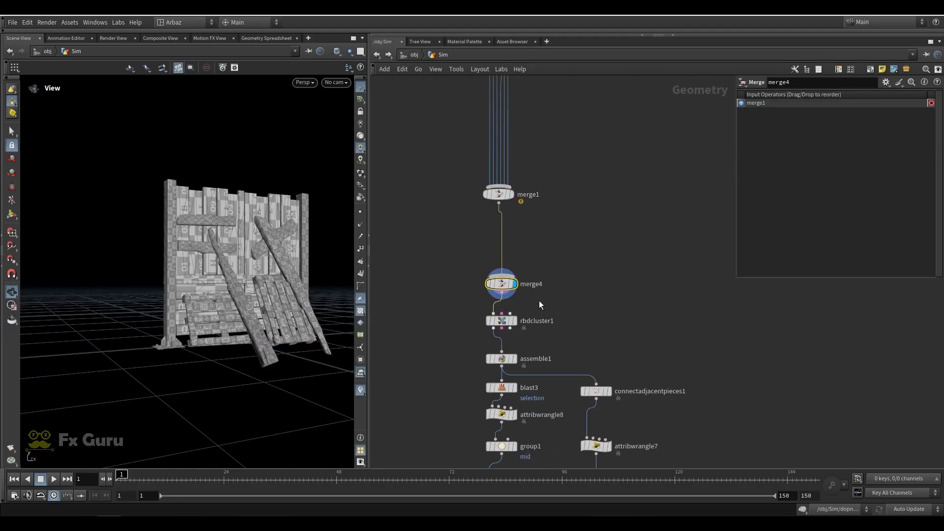
Display rbdcluster1 and visualize its cluster attribute as colours on the door assembly.
left_click(512, 321)
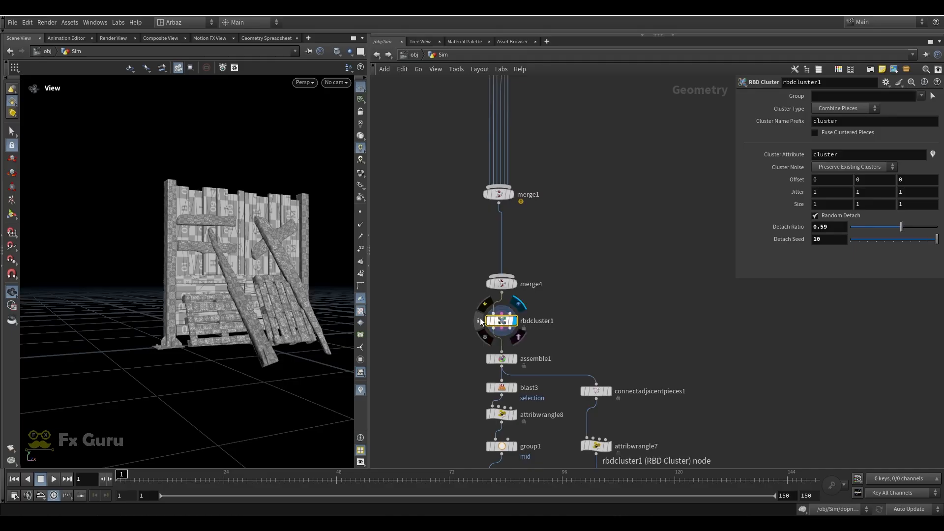
left_click(480, 322)
left_click(262, 179)
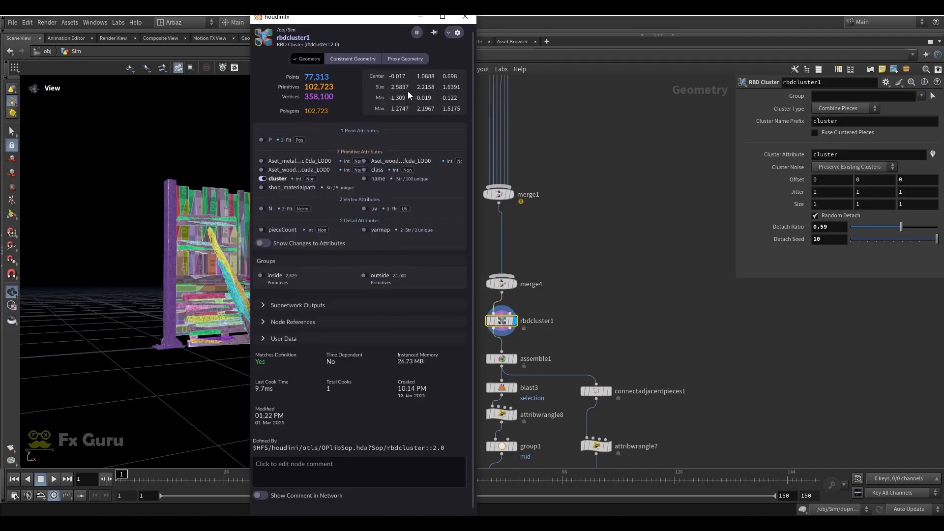
left_click(463, 21)
left_click_drag(244, 233, 173, 253)
right_click_drag(173, 253, 263, 254)
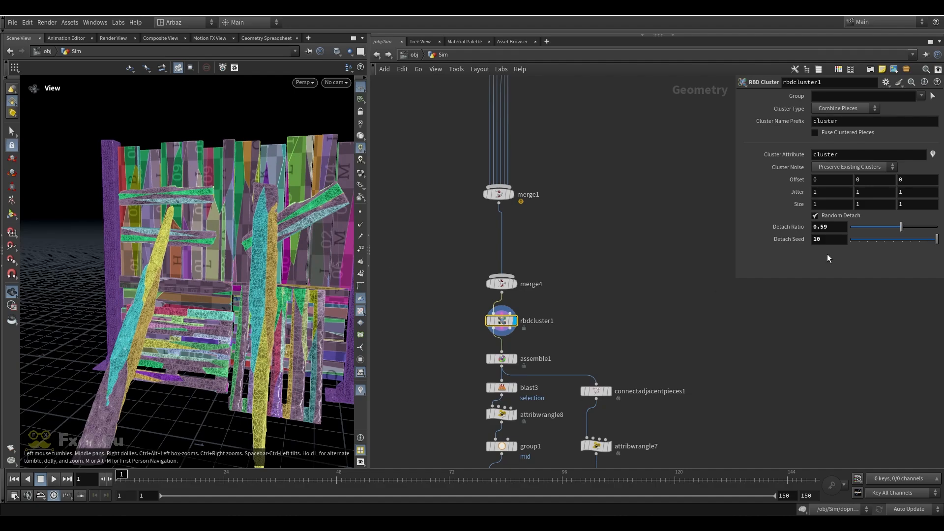
Lower the Detach Ratio of rbdcluster1 to 0.028 and examine the resulting clusters on the door.
left_click_drag(901, 227, 854, 227)
left_click_drag(853, 223, 853, 224)
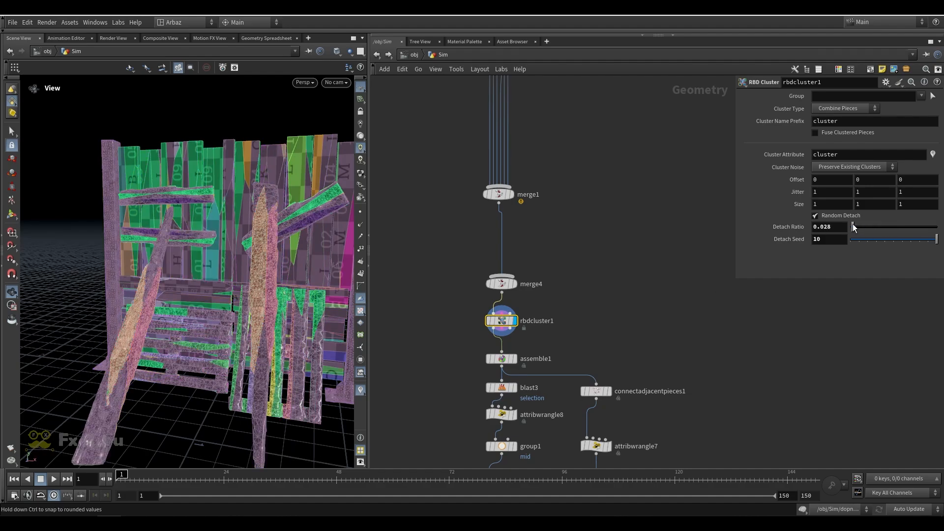
left_click_drag(324, 232, 231, 259)
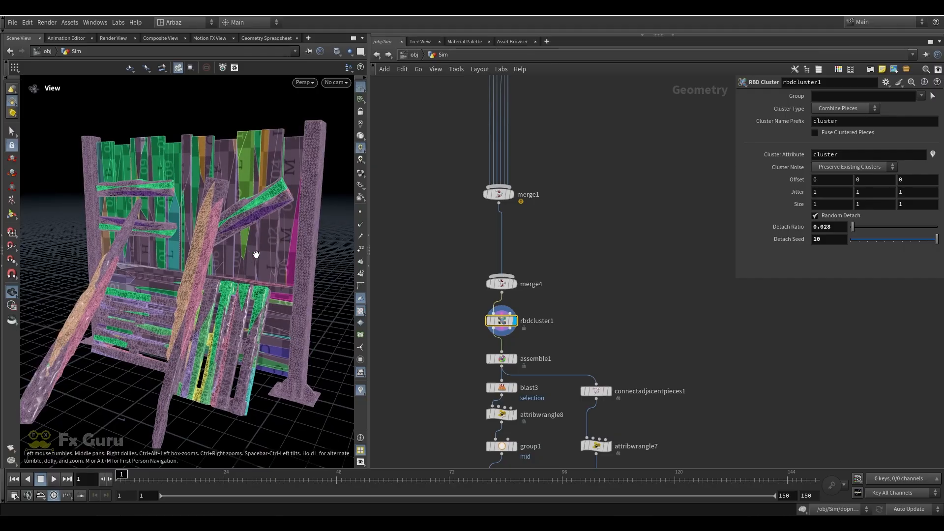
Set the Detach Ratio of rbdcluster1 to 0.528 and check the coloured clusters.
left_click_drag(872, 227, 898, 229)
left_click_drag(282, 253, 256, 266)
left_click_drag(897, 227, 895, 226)
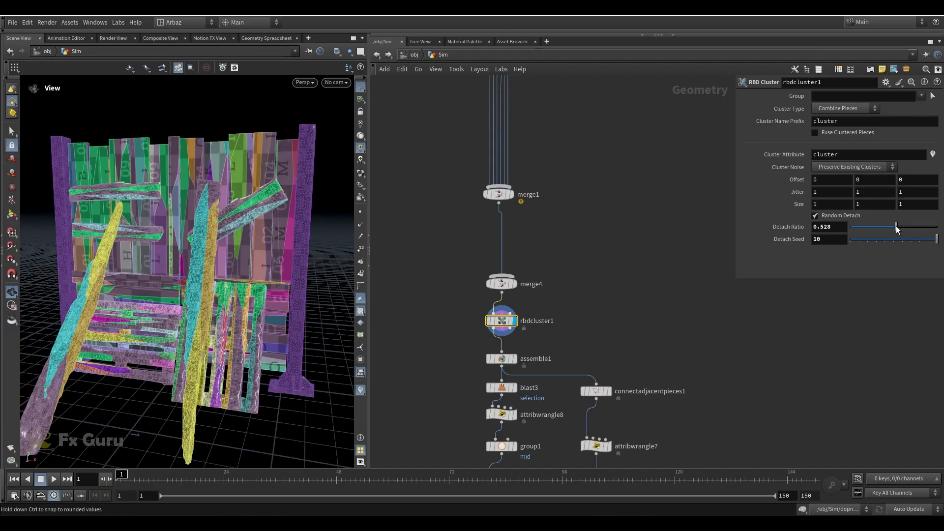
Display the packed door pieces at assemble1 and review its Assemble settings.
middle_click_drag(578, 322, 570, 191)
left_click(507, 228)
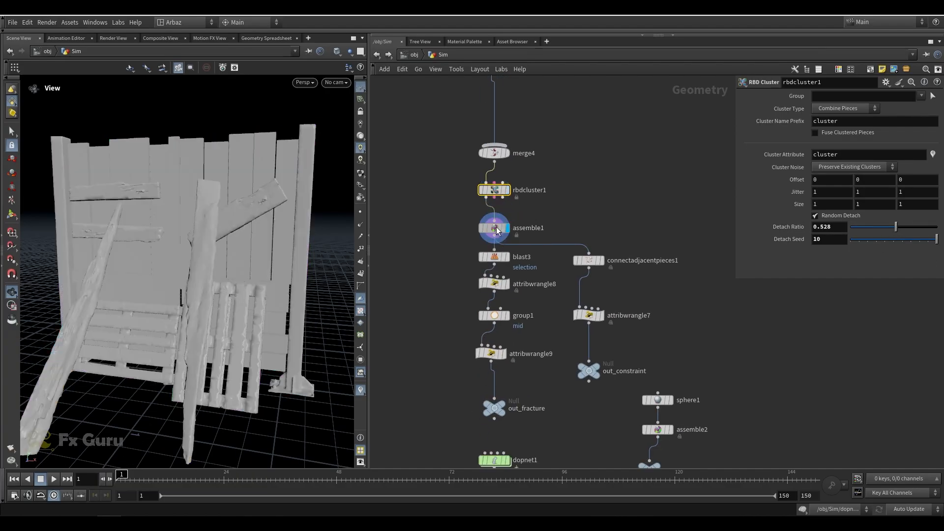
left_click(496, 229)
middle_click_drag(425, 273, 420, 222)
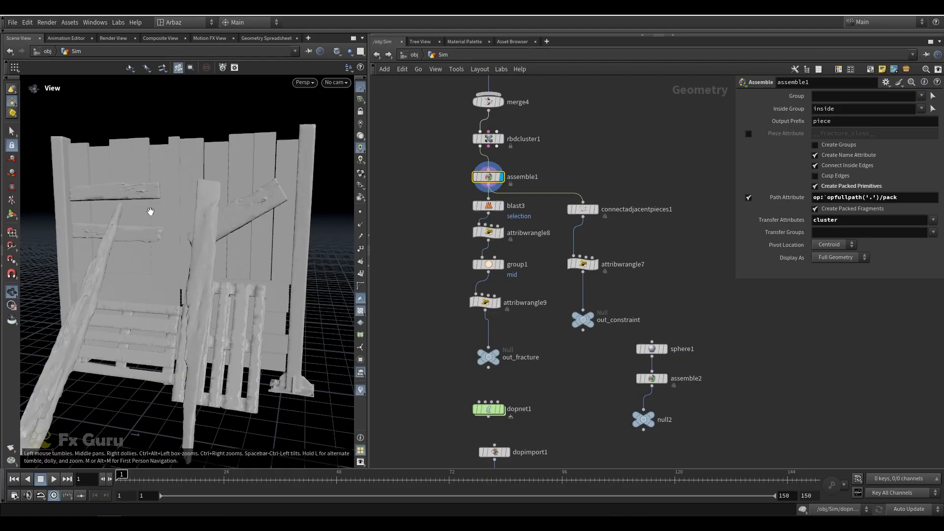
left_click_drag(150, 211, 160, 202)
scroll(161, 202, "down", 4)
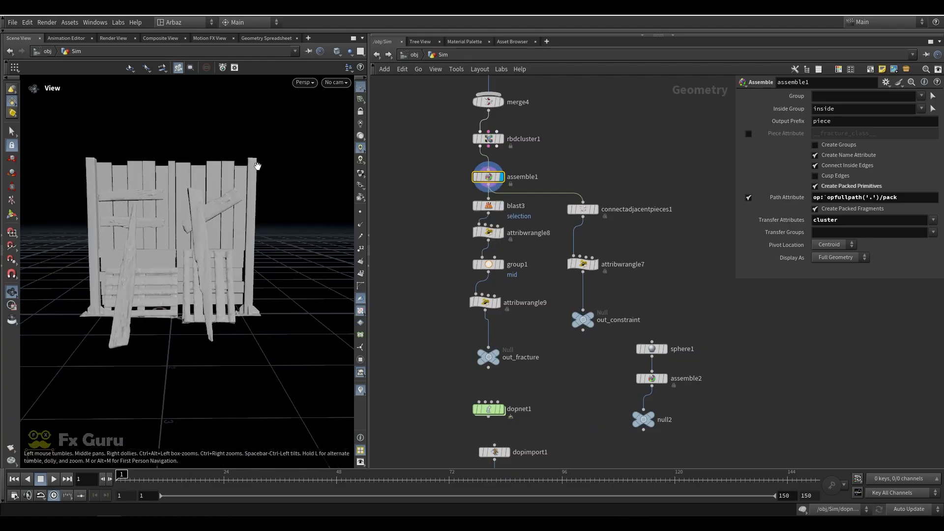
left_click_drag(96, 214, 168, 189)
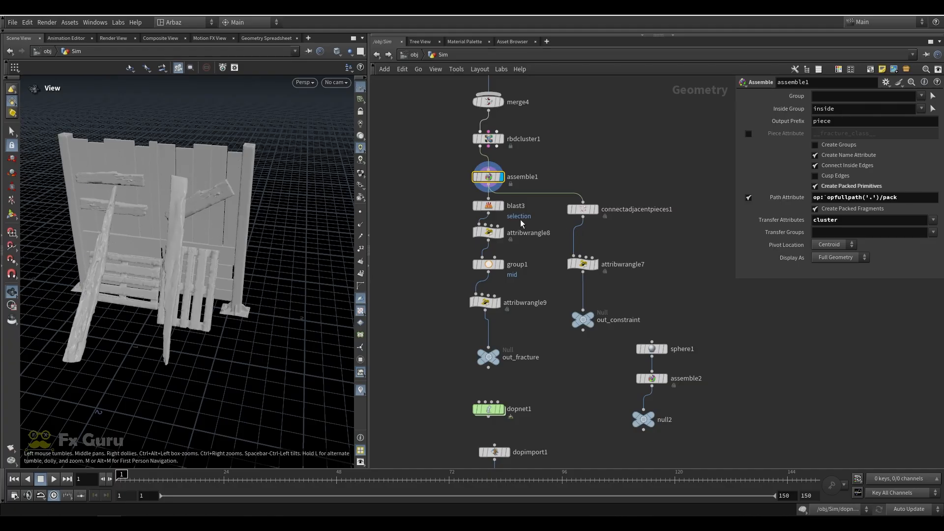
Display the door after the deletion at blast3, followed by the inactive-state code in attribwrangle8.
left_click(501, 205)
left_click_drag(153, 202, 88, 178)
scroll(140, 197, "up", 4)
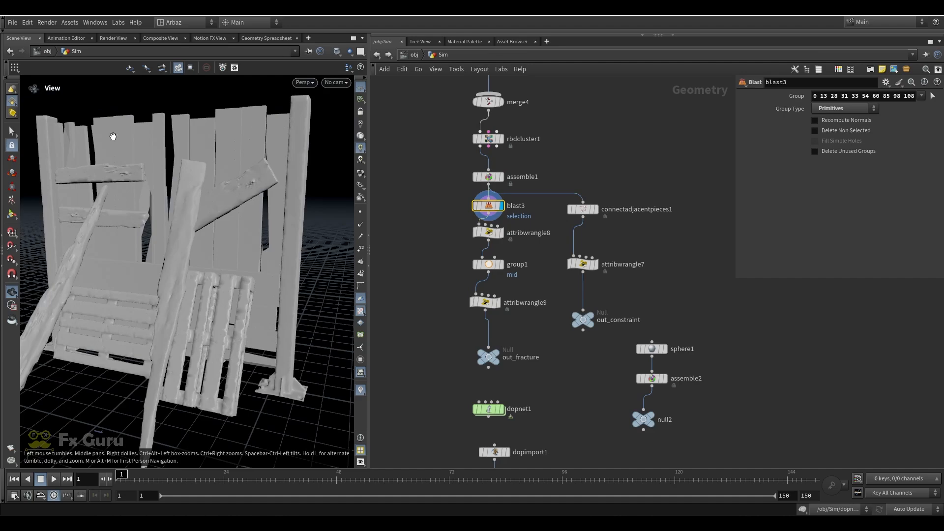
left_click_drag(288, 240, 108, 159)
left_click(511, 239)
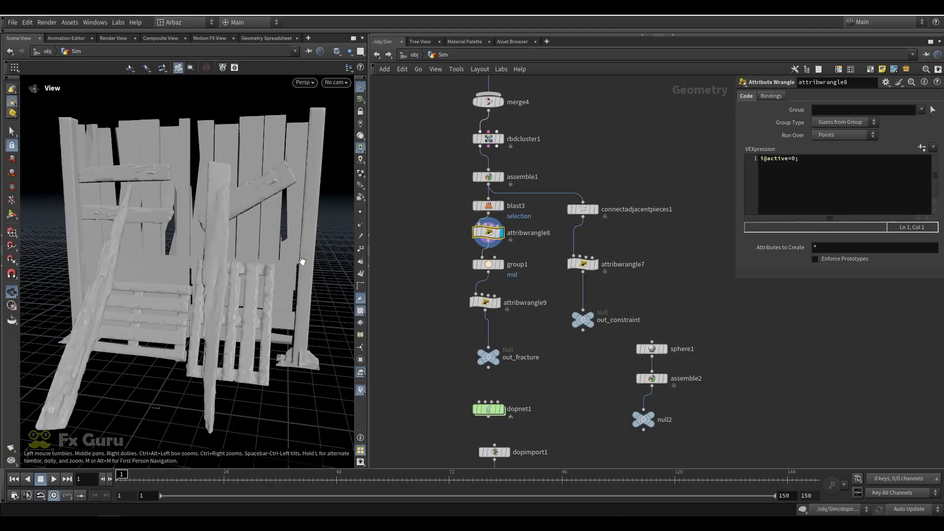
Display the mid group and its bounding box at group1, and review attribwrangle9's active-state code for that group.
left_click(499, 264)
scroll(162, 257, "down", 3)
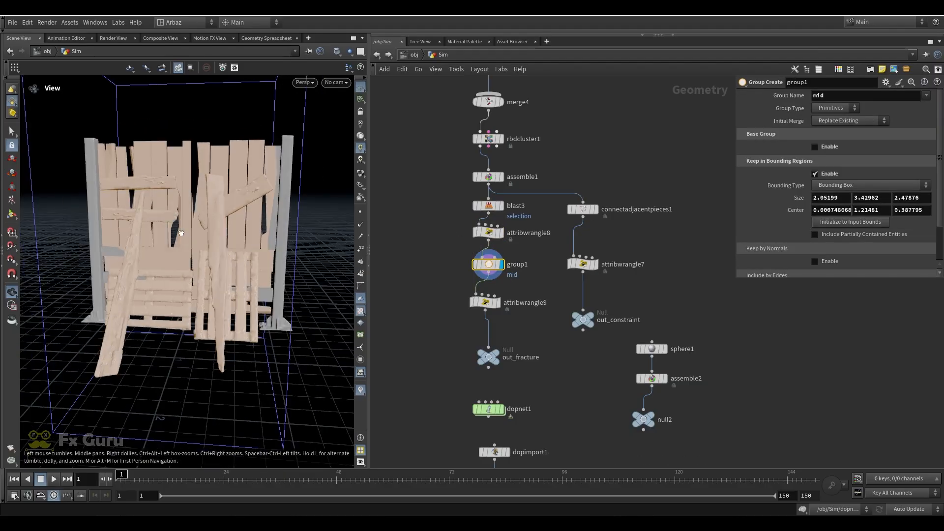
mouse_move(179, 227)
left_mouse_down()
mouse_move(312, 226)
mouse_move(132, 238)
mouse_move(195, 239)
mouse_move(177, 240)
left_mouse_up()
scroll(195, 239, "down", 3)
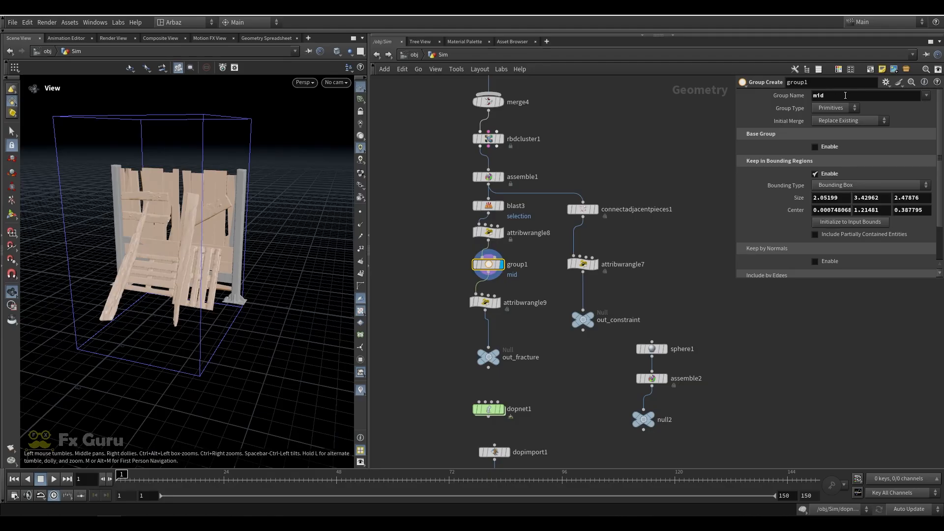
left_click_drag(846, 96, 778, 97)
left_click(609, 185)
left_click(490, 301)
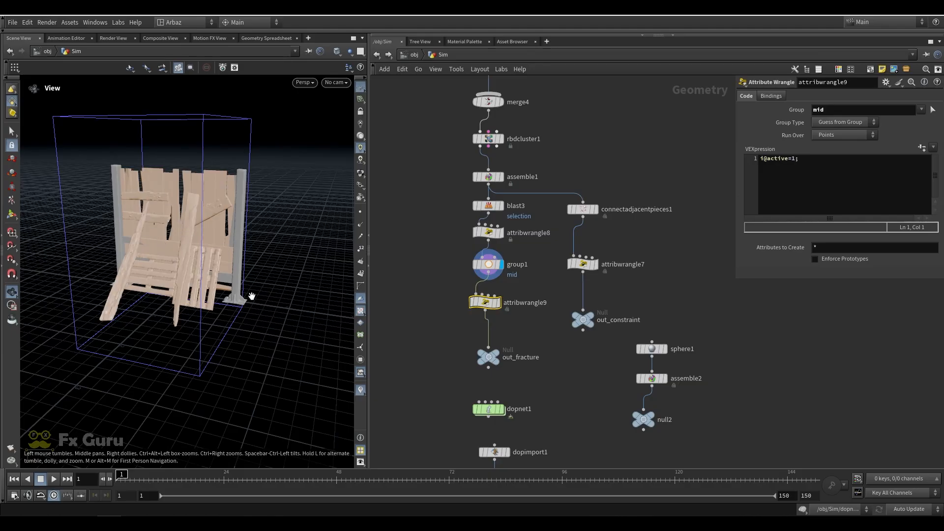
left_click_drag(251, 296, 245, 290)
Display the constraint lines at connectadjacentpieces1 and review the glue constraint attributes in attribwrangle7 and the out_constraint null.
left_click(594, 210)
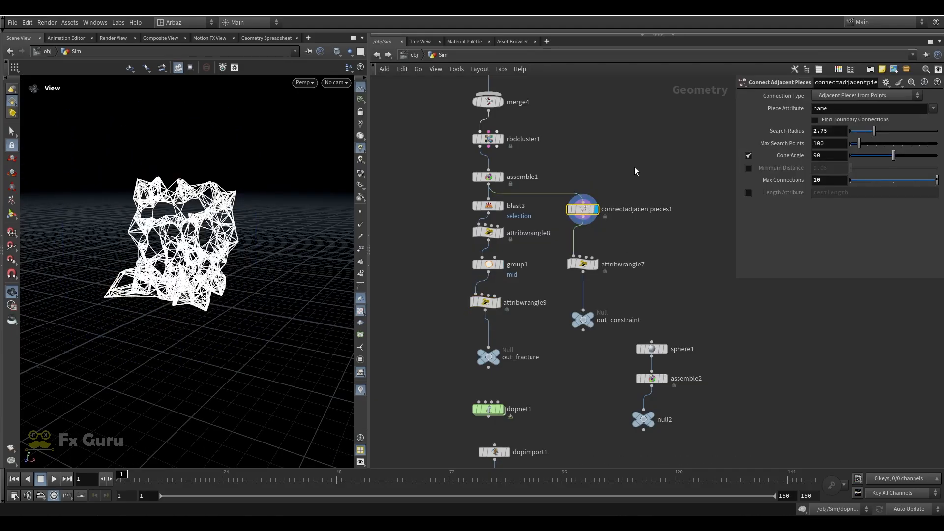
left_click(584, 263)
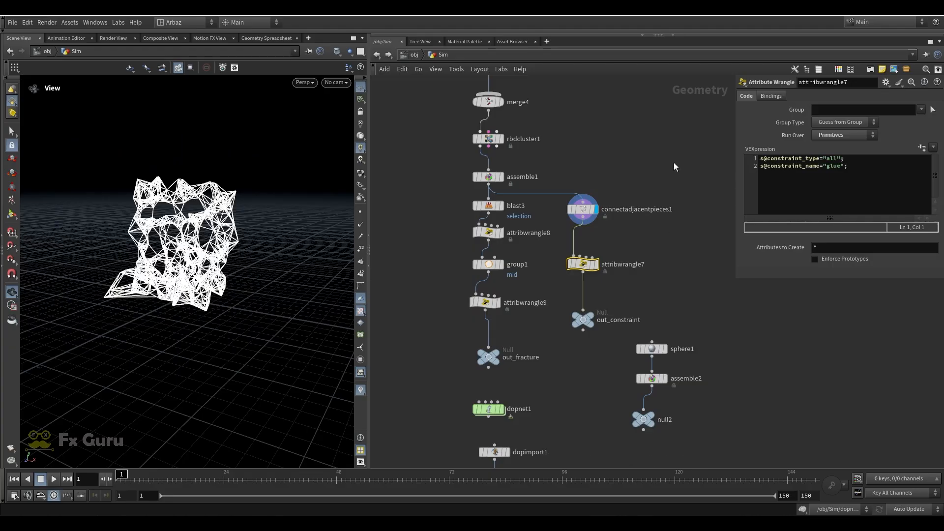
left_click(583, 320)
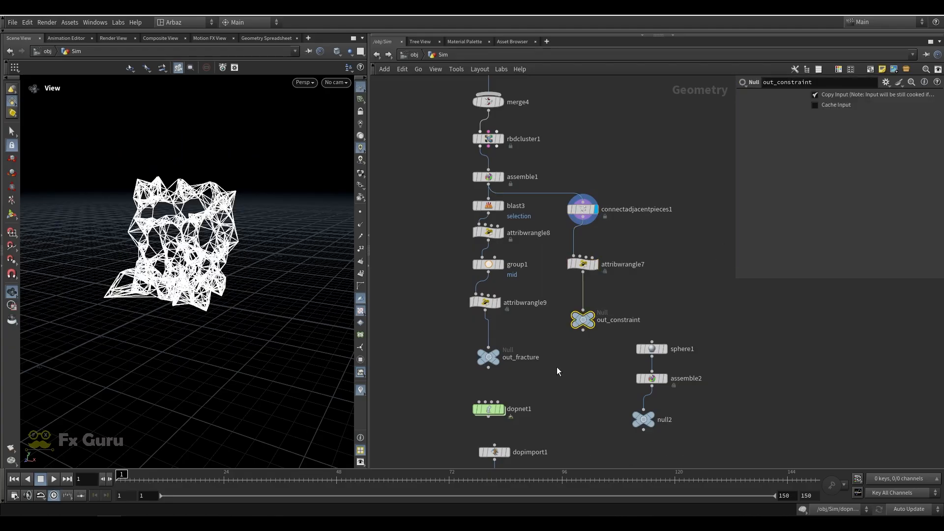
Open the dopnet1 simulation network and bring its full node tree into view.
middle_click_drag(556, 366, 568, 266)
scroll(450, 377, "down", 2)
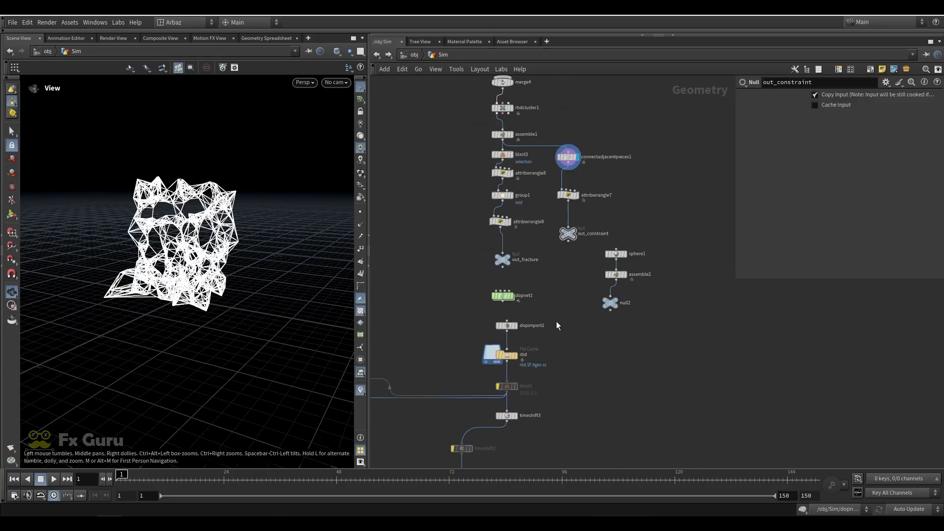
scroll(556, 320, "up", 2)
double_click(499, 298)
scroll(553, 314, "up", 3)
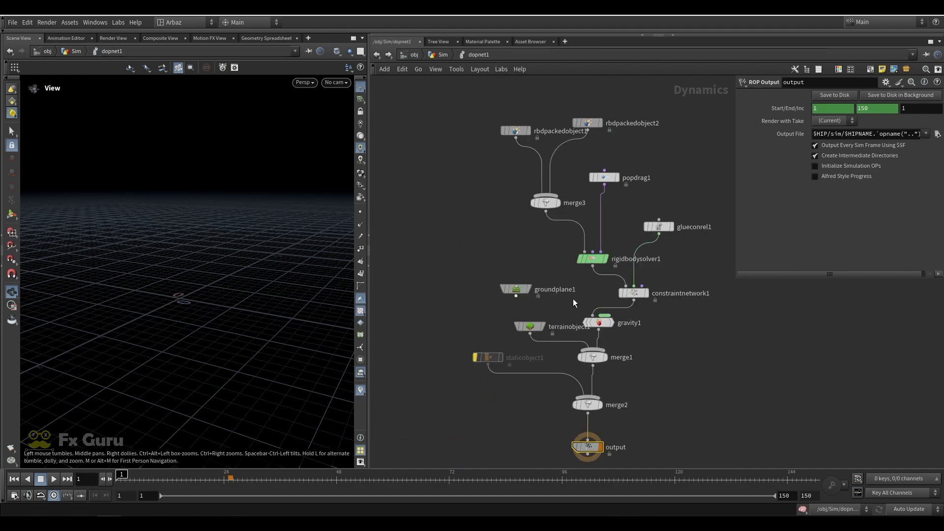
middle_click_drag(573, 299, 509, 321)
Review the source paths of rbdpackedobject2 and rbdpackedobject1, and display the latter's fractured door at frame 25.
left_click(522, 146)
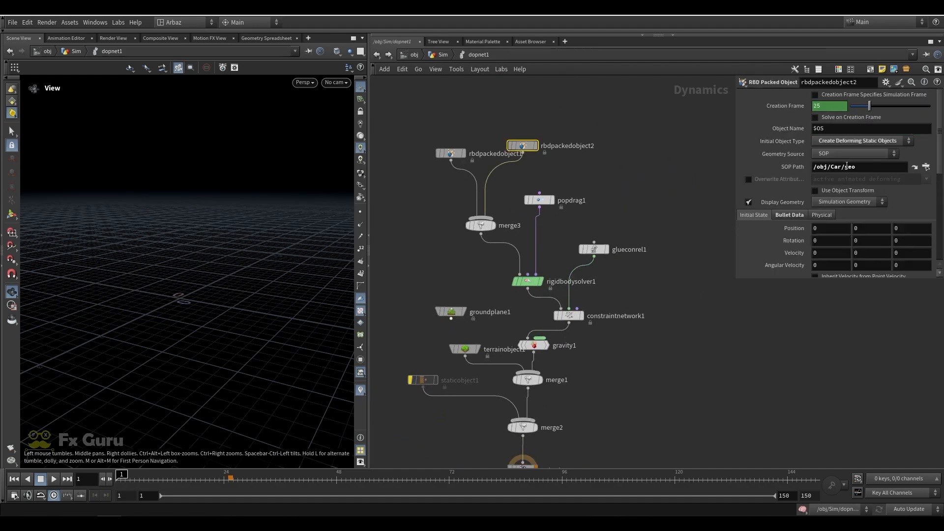
left_click(451, 153)
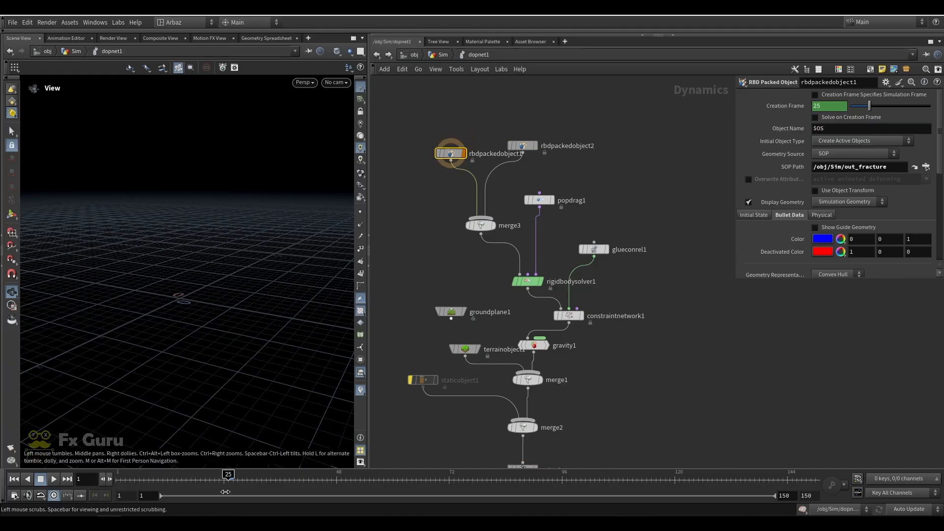
left_click_drag(190, 250, 210, 234)
scroll(204, 236, "up", 2)
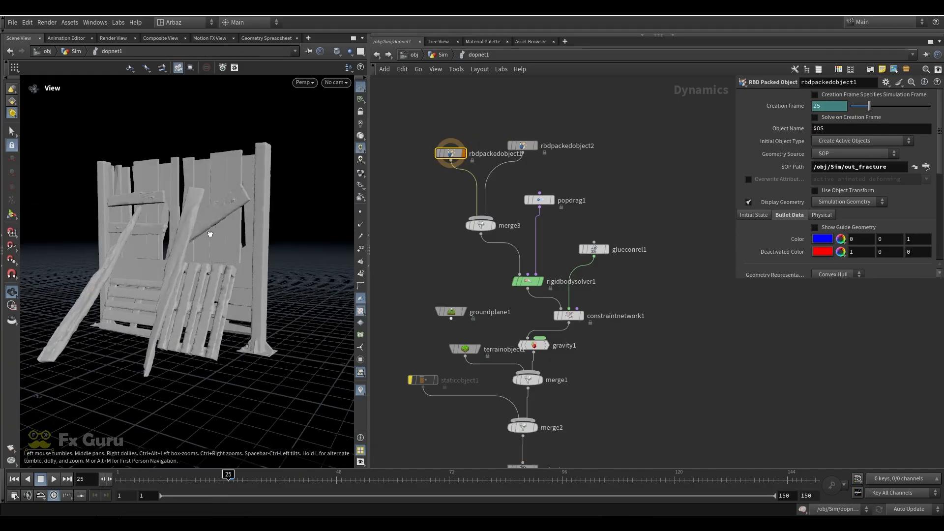
Display the car collider of rbdpackedobject2 and inspect it up close.
left_click(529, 147)
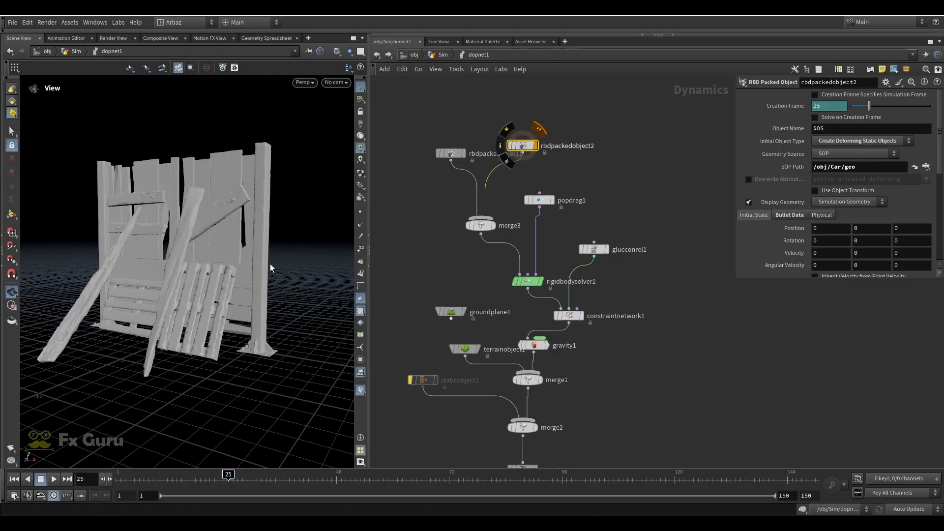
scroll(314, 252, "up", 3)
left_click_drag(313, 252, 215, 276)
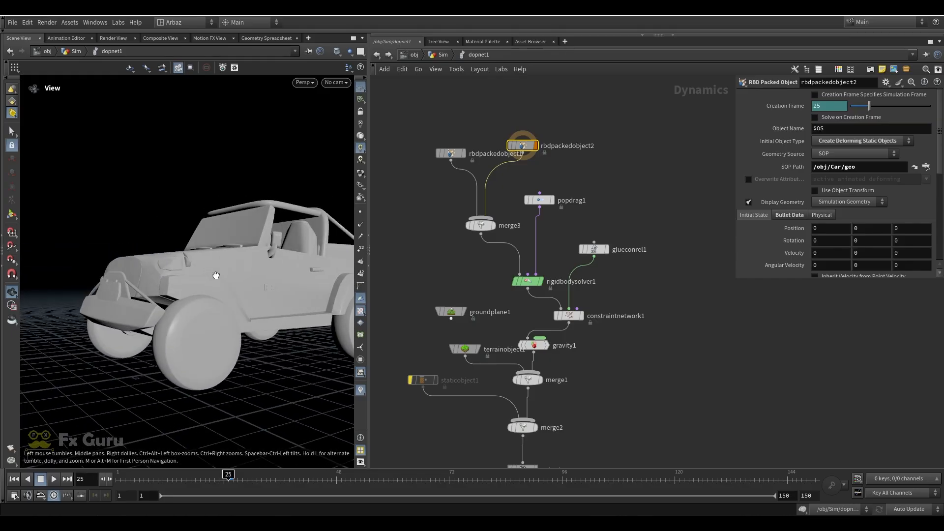
Jump to the car geometry referenced by rbdpackedobject2's SOP path and display the imported jeep.fbx at file1.
left_click(915, 167)
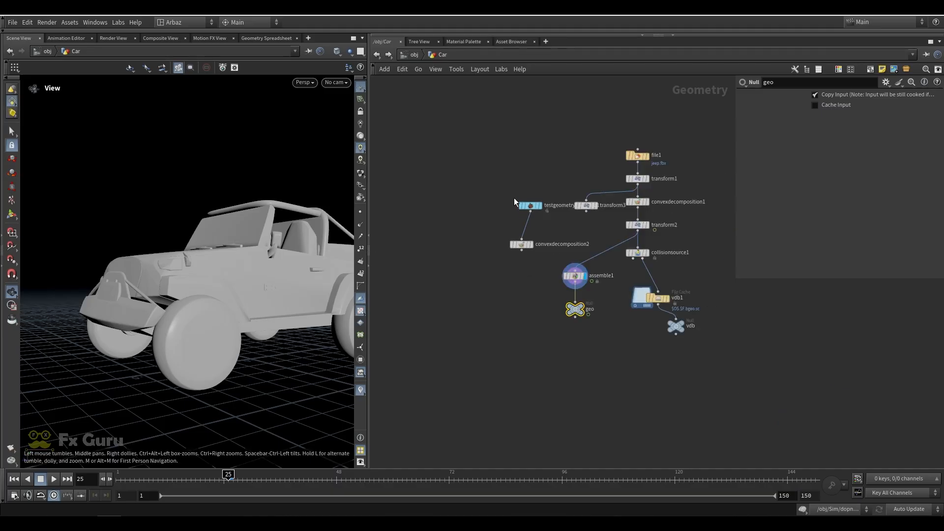
scroll(654, 192, "up", 4)
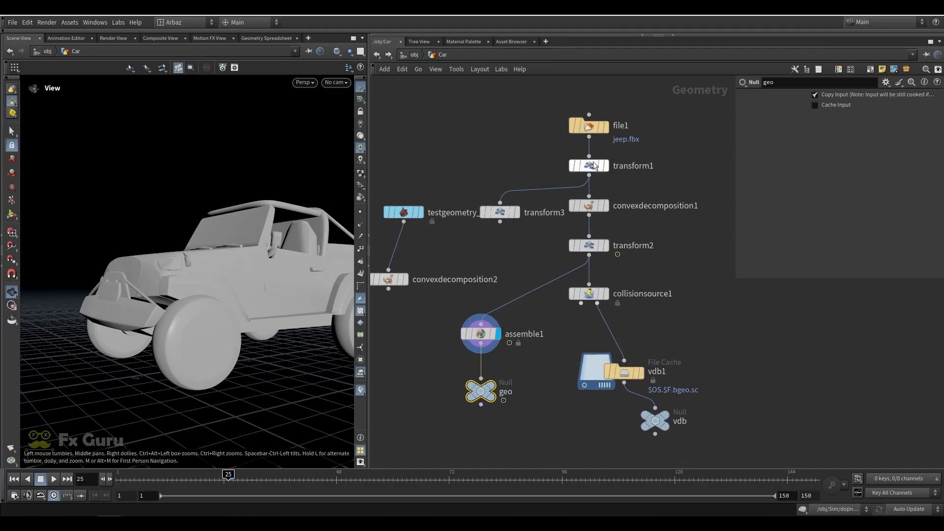
left_click(606, 126)
left_click_drag(201, 215, 151, 263)
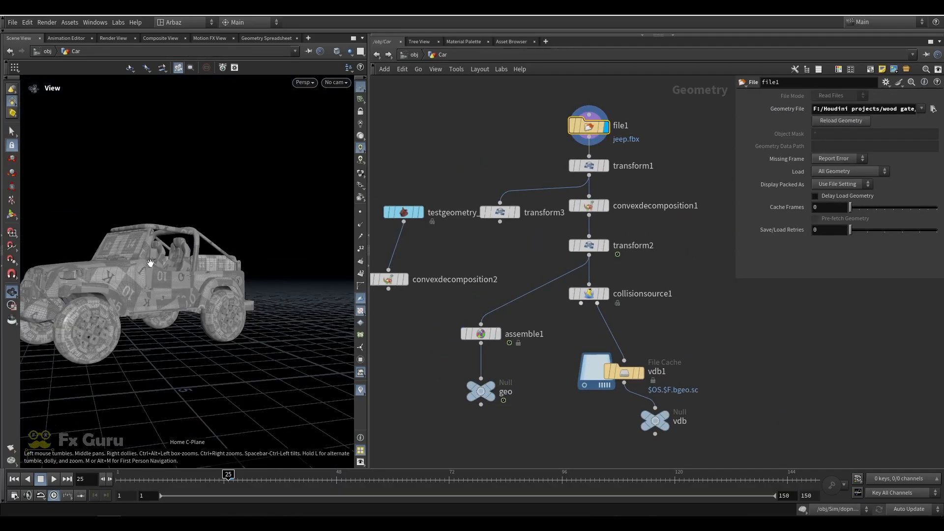
Display the repositioned jeep at transform1 and inspect its detailed mesh up close.
left_click(605, 166)
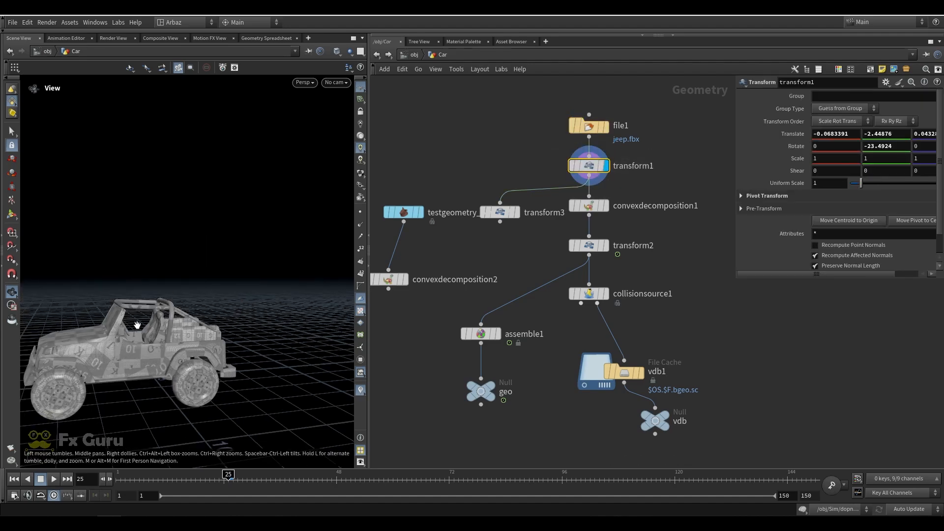
left_click_drag(137, 325, 197, 303)
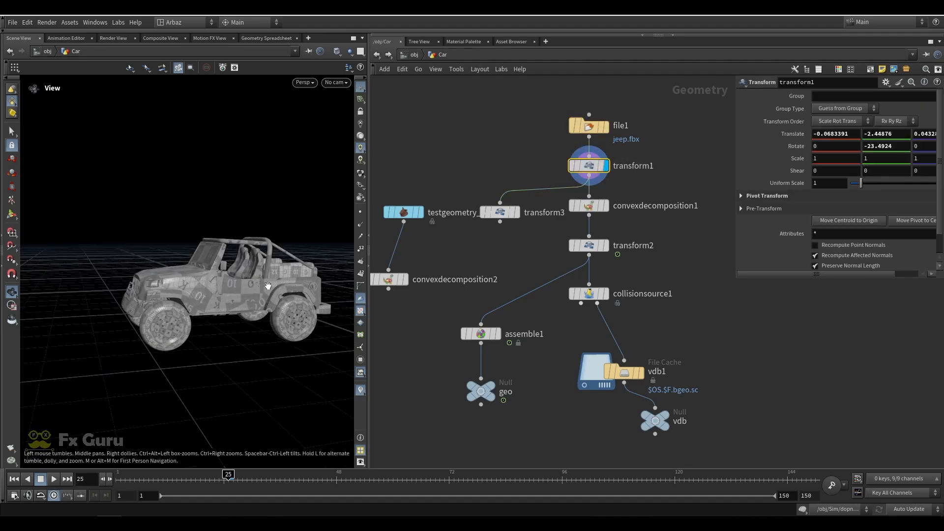
scroll(131, 291, "up", 5)
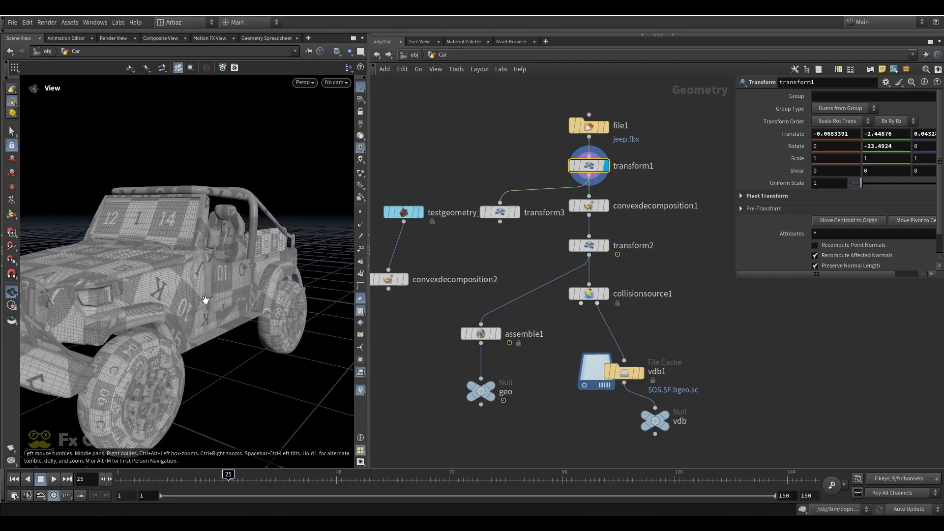
Review the settings of convexdecomposition1 and display its convex hulls of the jeep from the front.
left_click(622, 211)
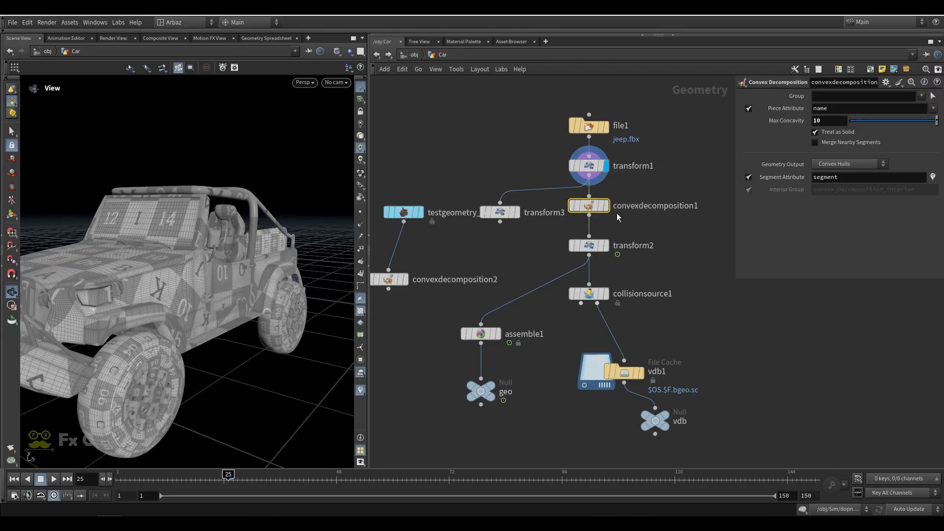
mouse_move(609, 211)
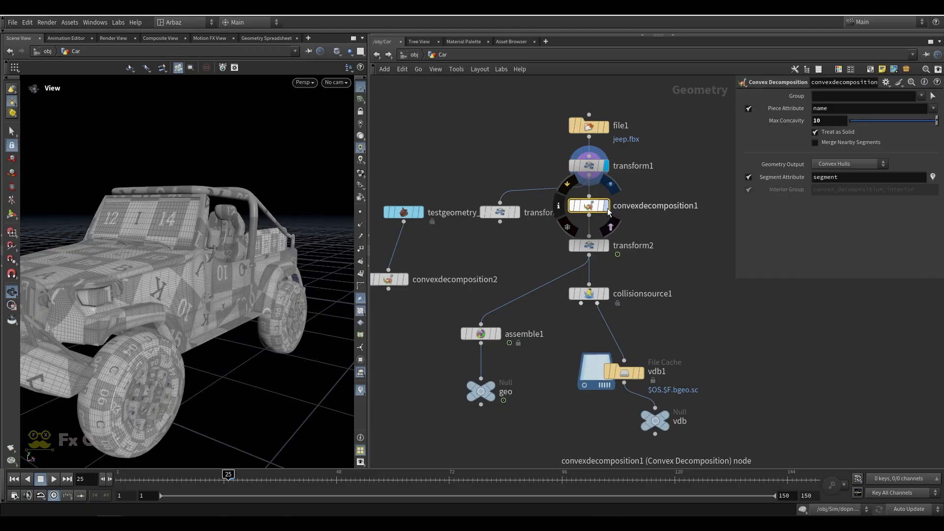
left_click_drag(141, 208, 168, 252)
middle_click_drag(168, 252, 178, 235)
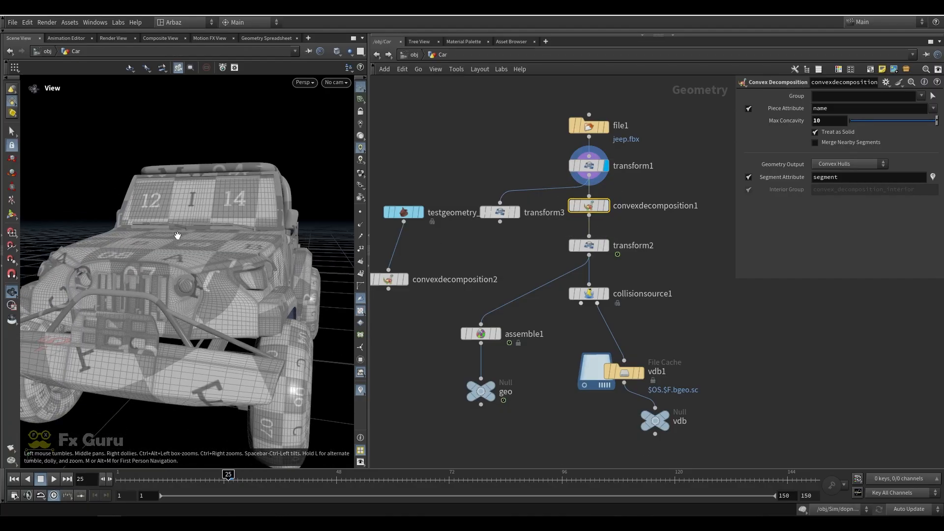
left_click(606, 205)
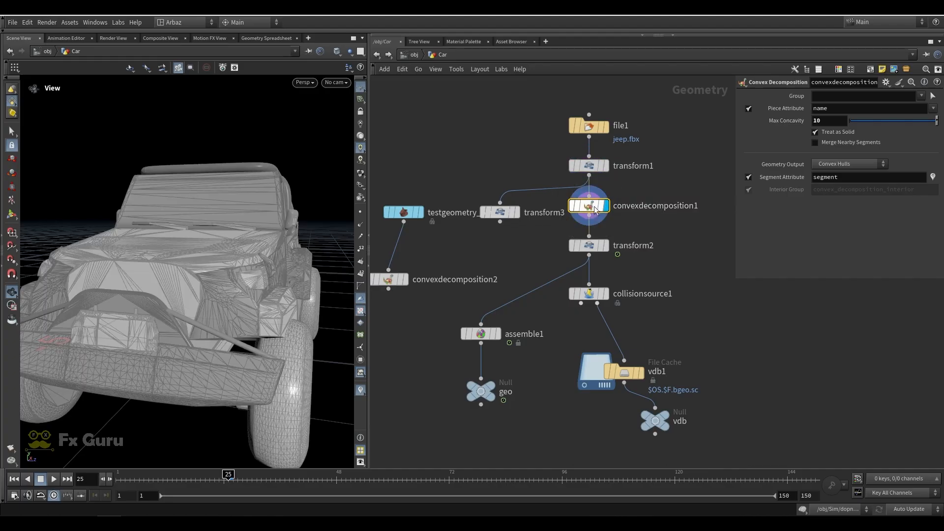
Display the testgeometry_pighead1 node and look at the pig head mesh.
left_click_drag(167, 270, 150, 266)
scroll(197, 255, "down", 3)
scroll(411, 205, "down", 1)
middle_click_drag(556, 227, 406, 229)
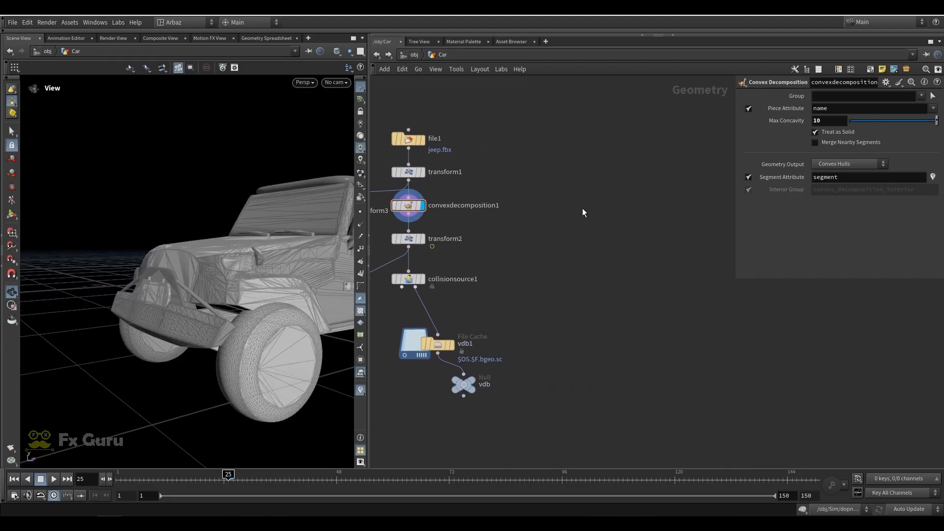
key("Tab")
left_click(549, 217)
scroll(548, 217, "down", 1)
middle_click_drag(547, 225, 694, 225)
scroll(466, 211, "up", 2)
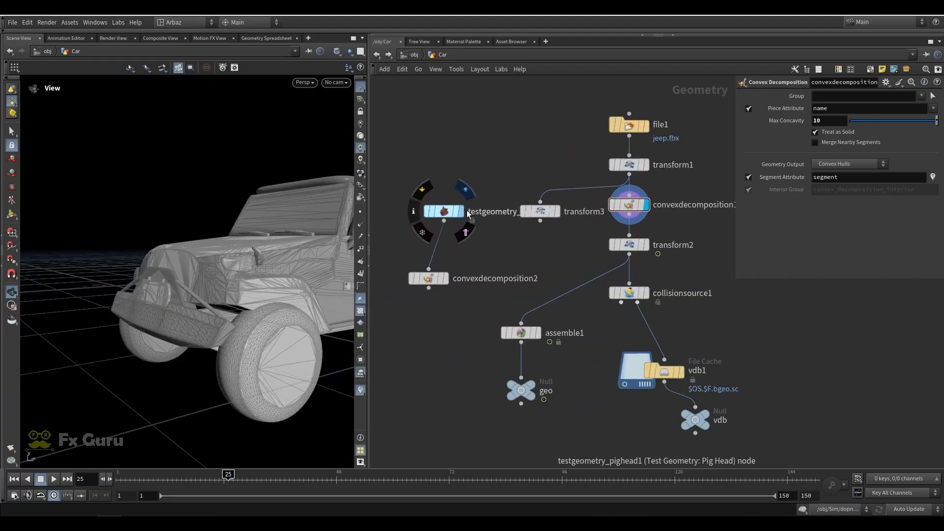
left_click(462, 211)
left_click_drag(446, 215, 431, 214)
left_click_drag(256, 275, 273, 266)
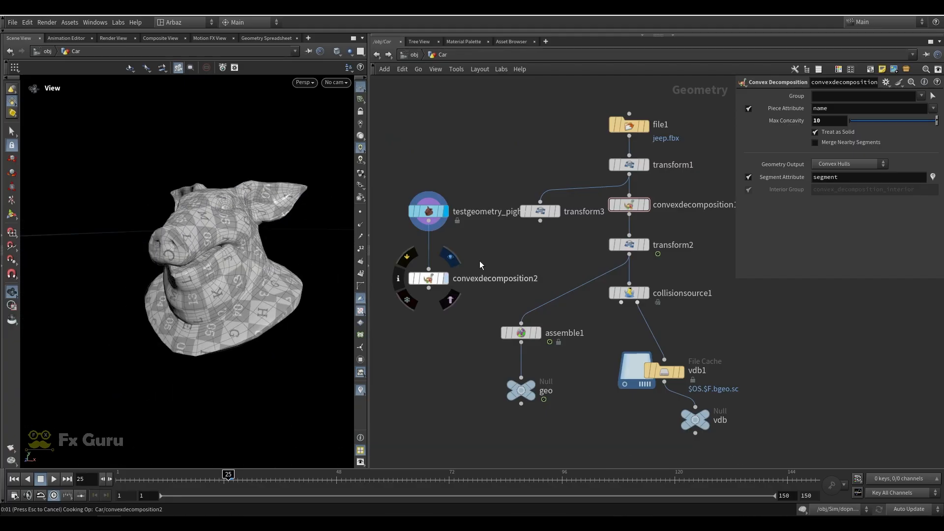
Display the convex hulls of the pig head at convexdecomposition2 and inspect them from several angles.
left_click(445, 278)
left_click_drag(256, 246, 198, 261)
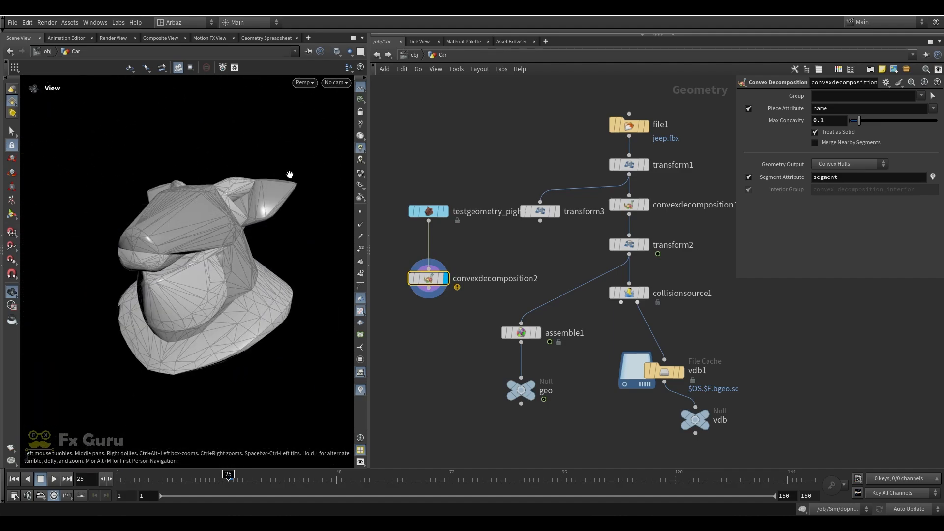
left_click_drag(142, 200, 198, 220)
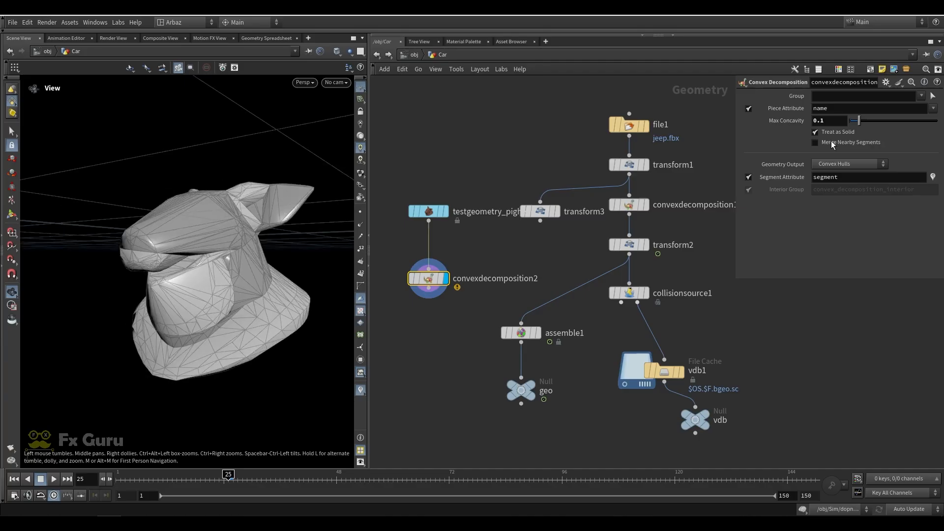
Compare the pig head's hulls at Max Concavity 0.188, 0.438 and 0.767, and settle on 0.17.
left_click_drag(859, 120, 867, 123)
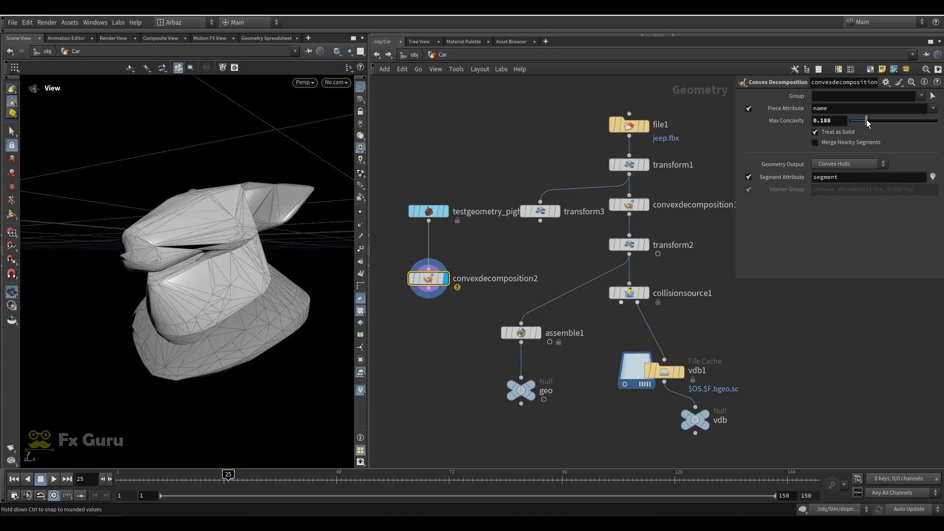
left_click(889, 122)
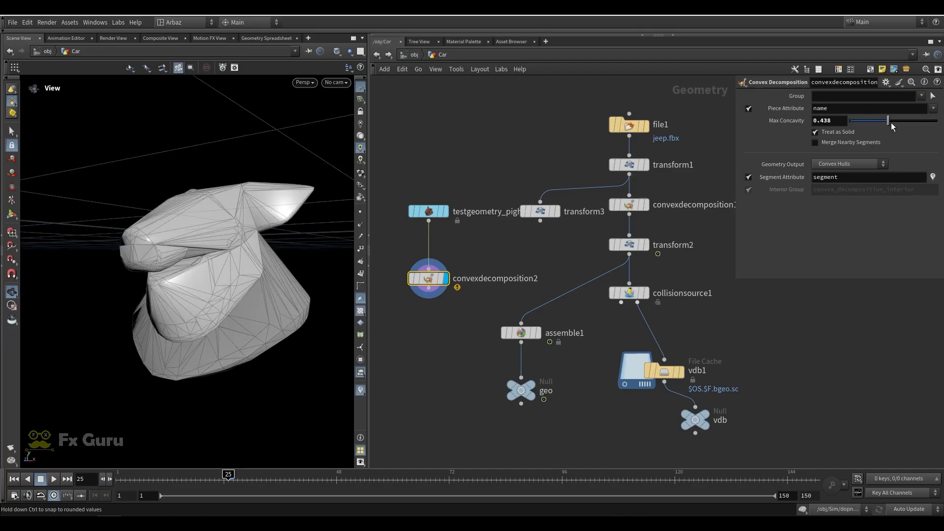
left_click(917, 121)
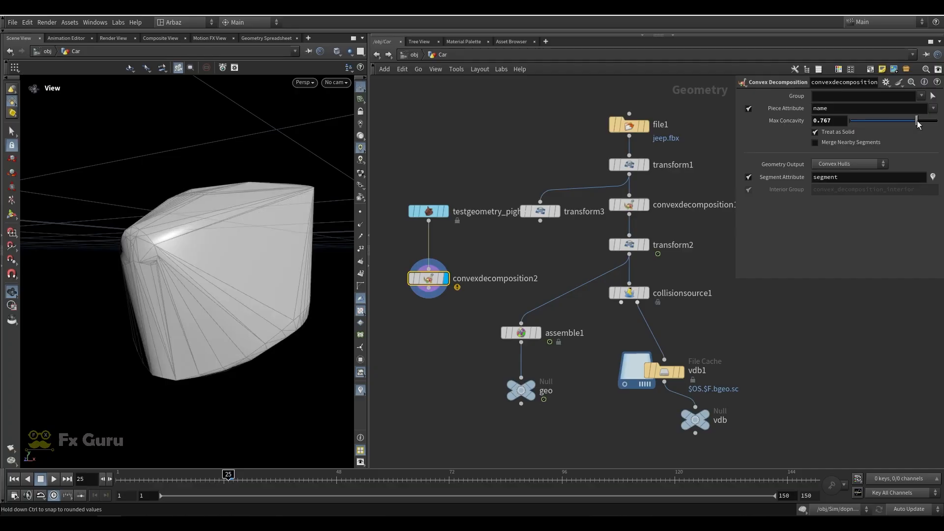
left_click(865, 121)
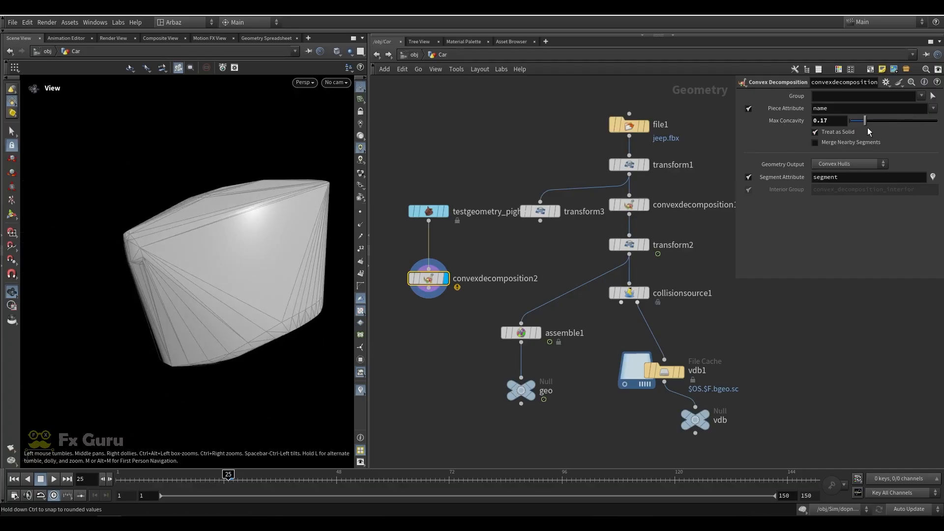
mouse_move(209, 235)
left_mouse_down()
mouse_move(339, 232)
mouse_move(220, 241)
left_mouse_up()
Display transform2, frame the whole jeep in the viewport and check its animated position at frame 24.
scroll(502, 236, "down", 4)
middle_click_drag(535, 267, 492, 287)
scroll(491, 287, "up", 4)
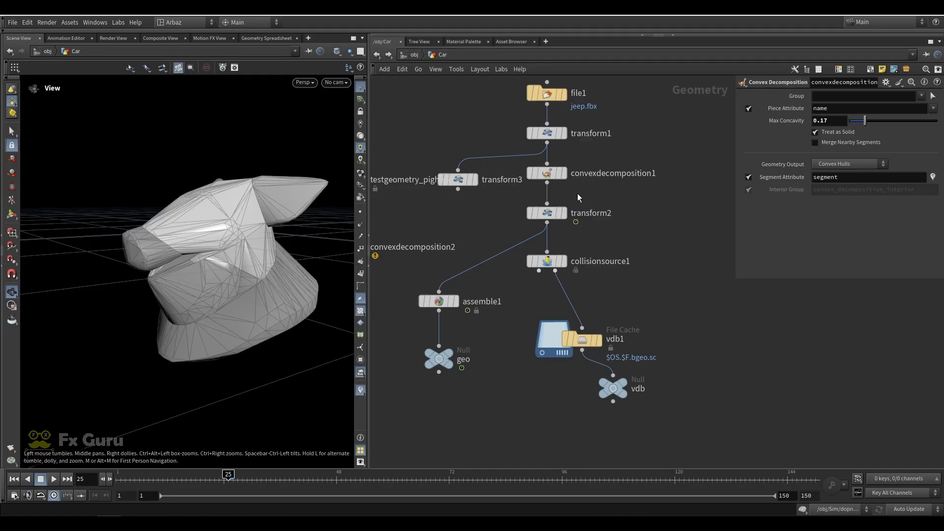
left_click(563, 213)
left_click(550, 213)
key("space+g")
scroll(199, 265, "down", 3)
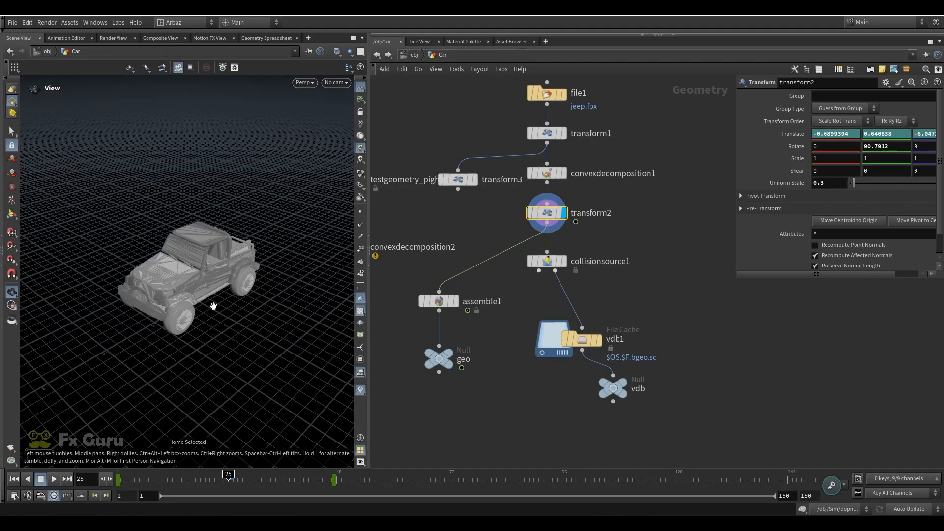
left_click_drag(212, 306, 167, 285)
mouse_move(228, 476)
left_mouse_down()
mouse_move(252, 475)
mouse_move(191, 474)
mouse_move(234, 473)
mouse_move(210, 465)
mouse_move(224, 475)
left_mouse_up()
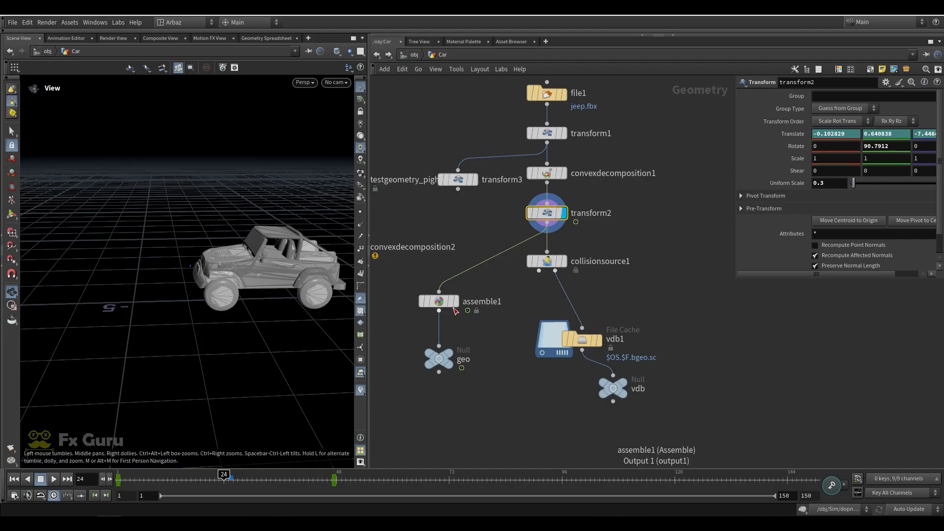
Display the packed jeep at assemble1 and review its settings, ending on the geo null output.
left_click(456, 302)
left_click(447, 304)
mouse_move(245, 321)
left_mouse_down()
mouse_move(257, 307)
mouse_move(256, 314)
left_mouse_up()
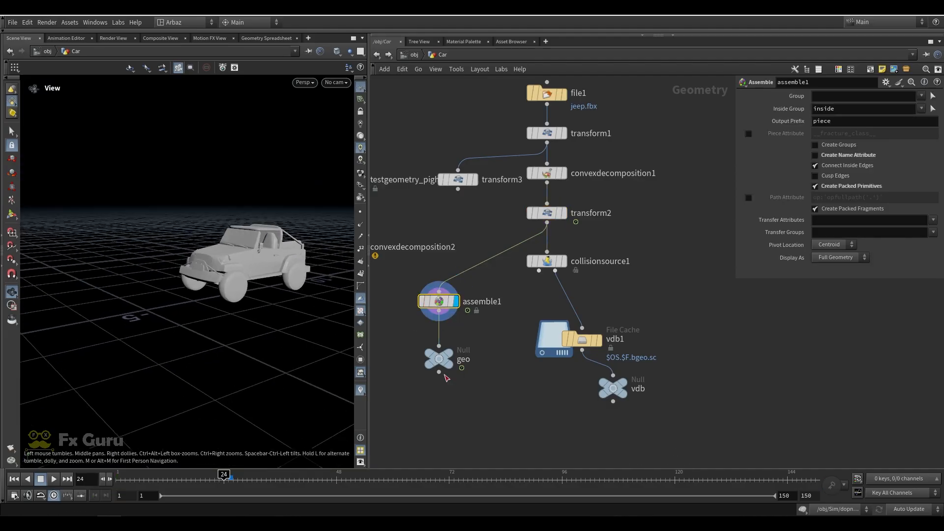
left_click(448, 359)
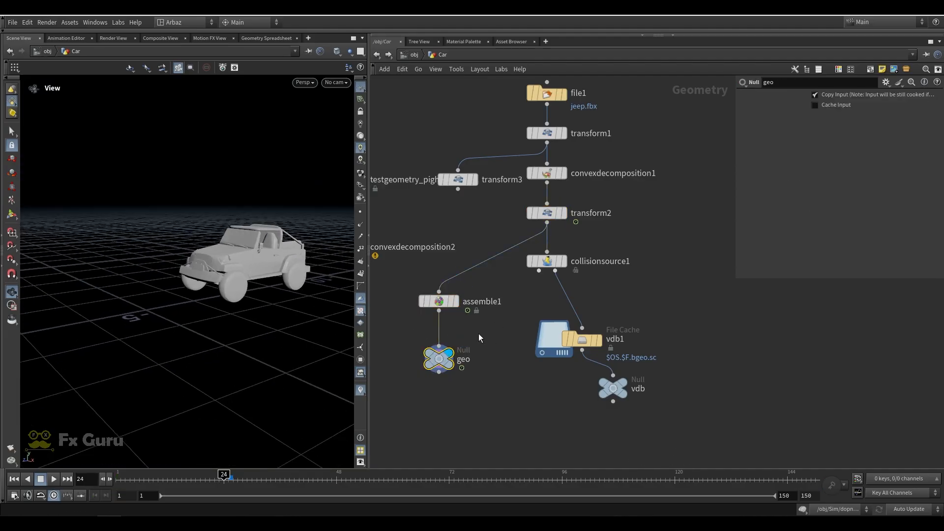
Return to dopnet1 and review the settings of rbdpackedobject1, rbdpackedobject2 and popdrag1.
left_click(376, 54)
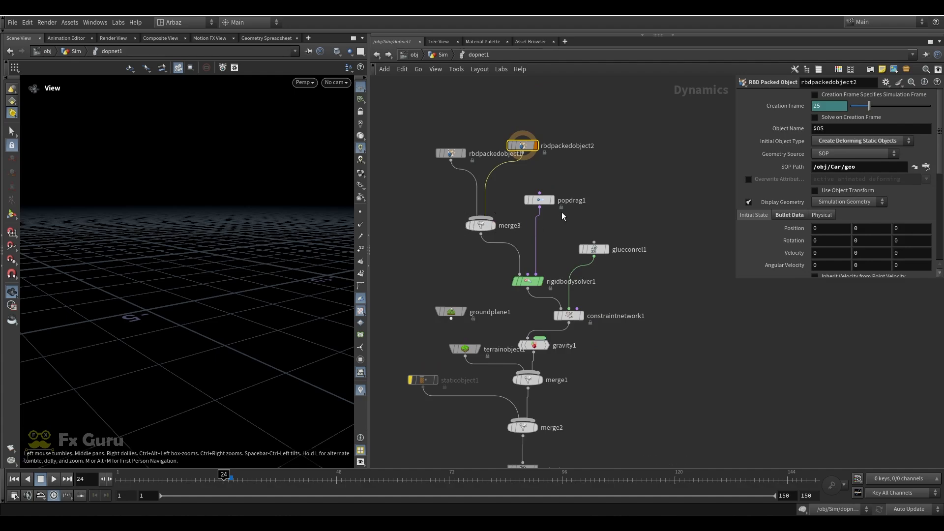
left_click(449, 153)
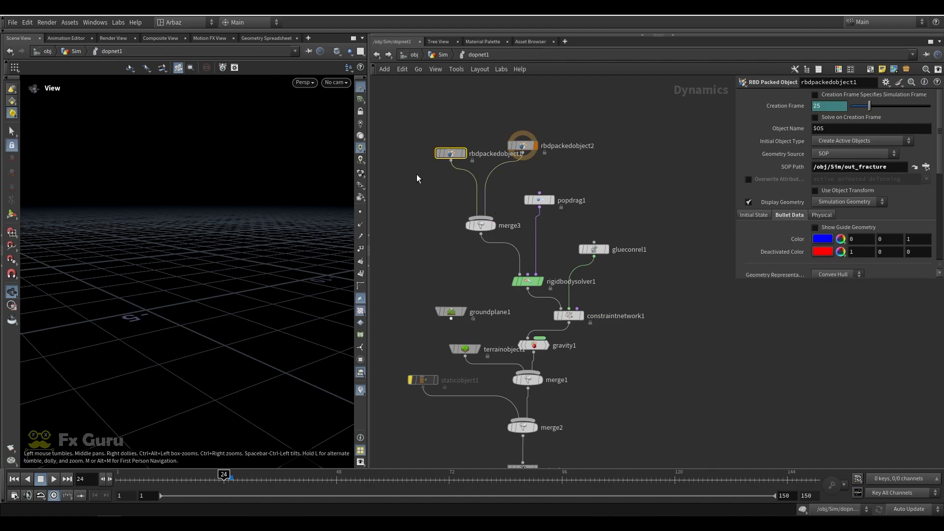
left_click(522, 146)
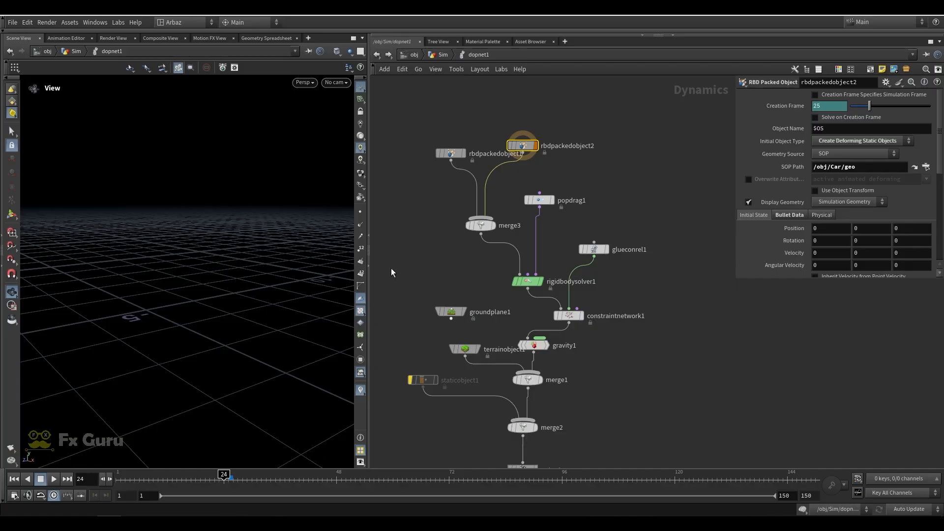
left_click(548, 200)
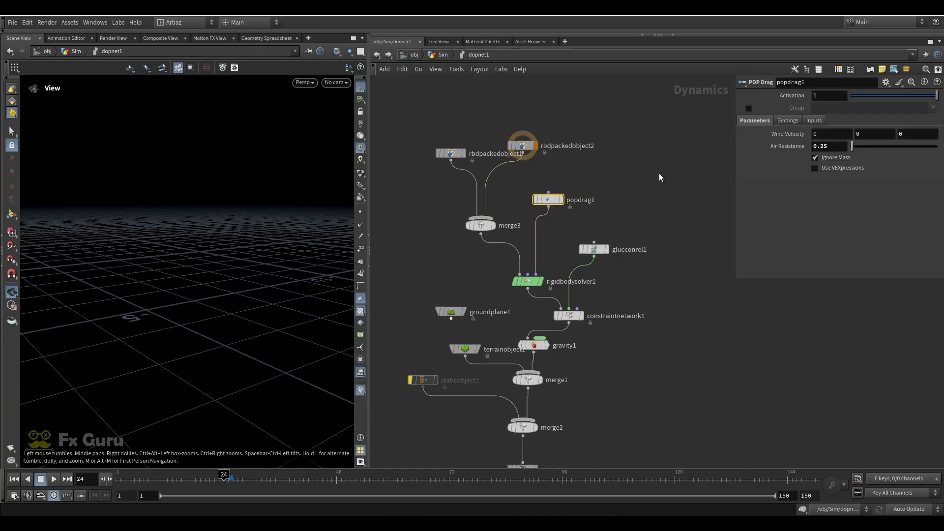
left_click(450, 153)
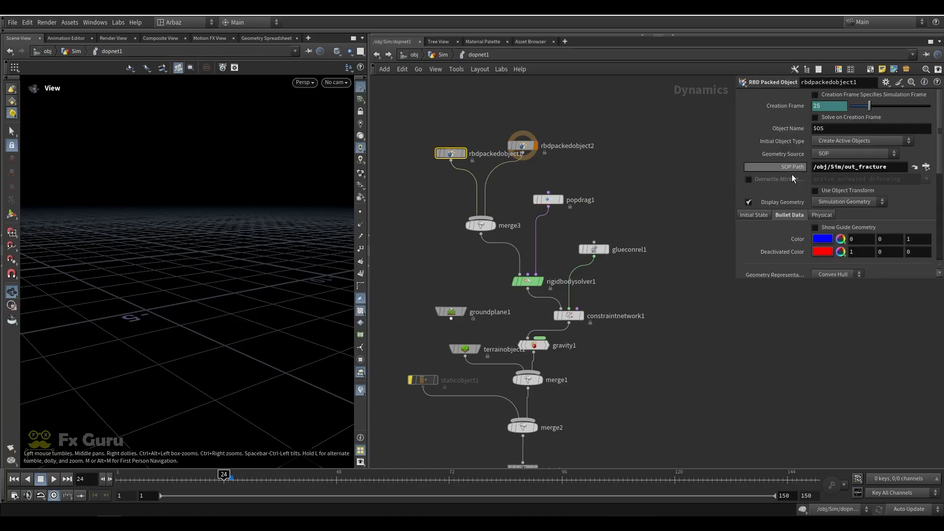
scroll(791, 184, "down", 2)
Display merge3, which combines both packed objects, and view the result at frame 25.
left_click(481, 226)
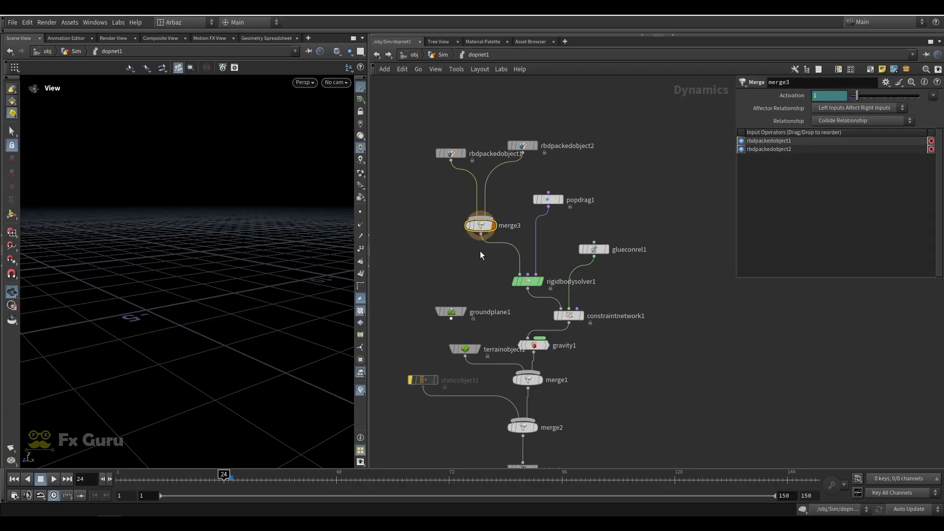
left_click(229, 478)
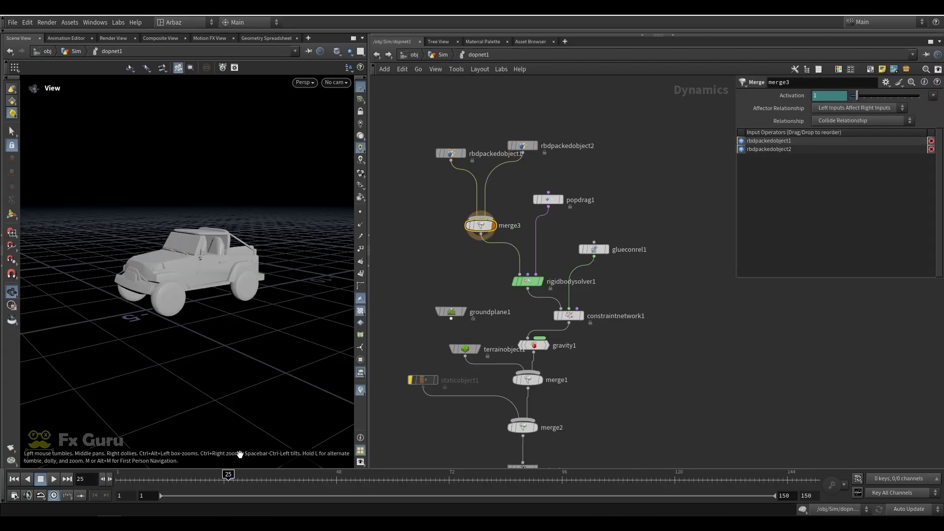
right_click_drag(211, 282, 268, 259)
Display rbdpackedobject1 at frame 26 and inspect the fractured door pieces up close.
left_click(466, 153)
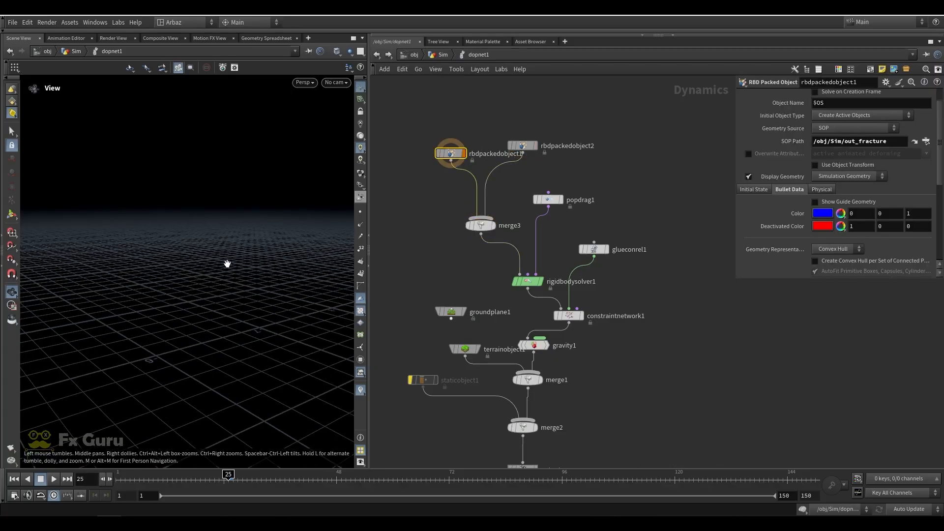
key("g")
left_click(233, 477)
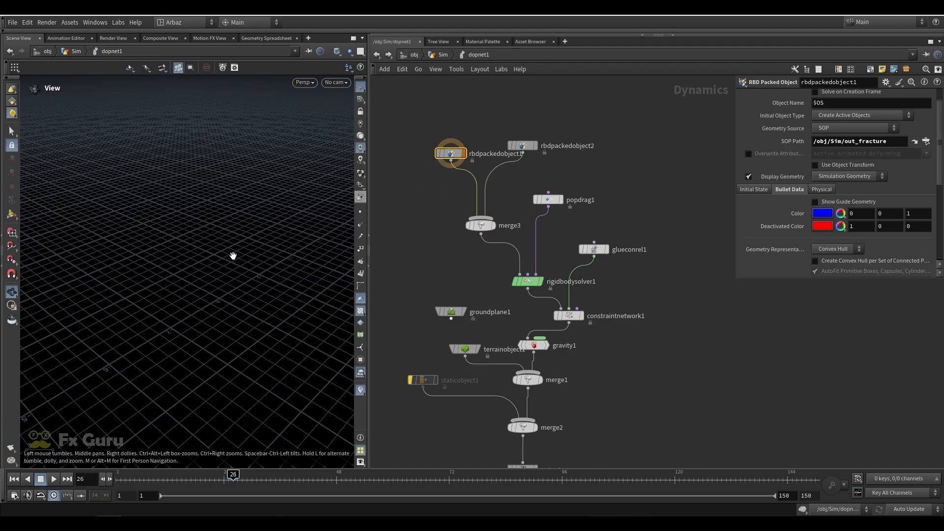
scroll(232, 256, "down", 8)
middle_click_drag(235, 262, 329, 215)
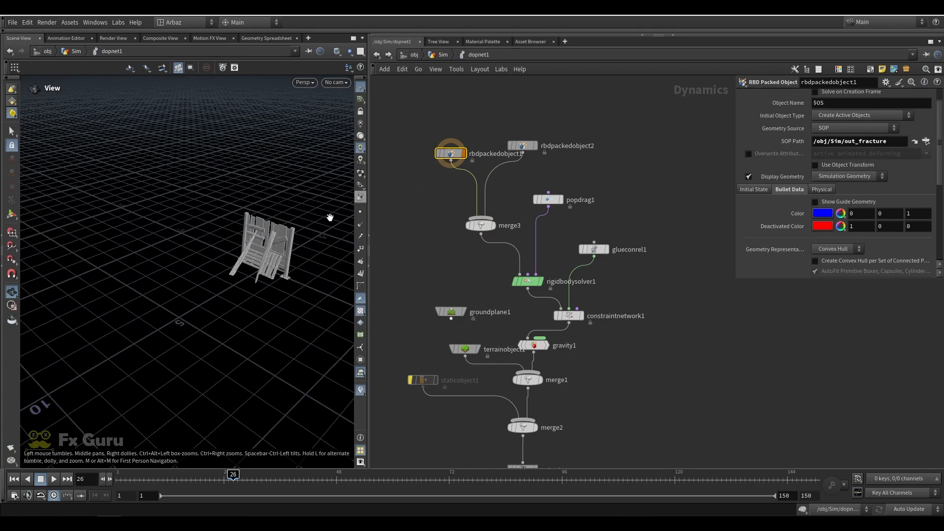
scroll(213, 265, "up", 10)
scroll(246, 260, "down", 3)
scroll(249, 260, "down", 3)
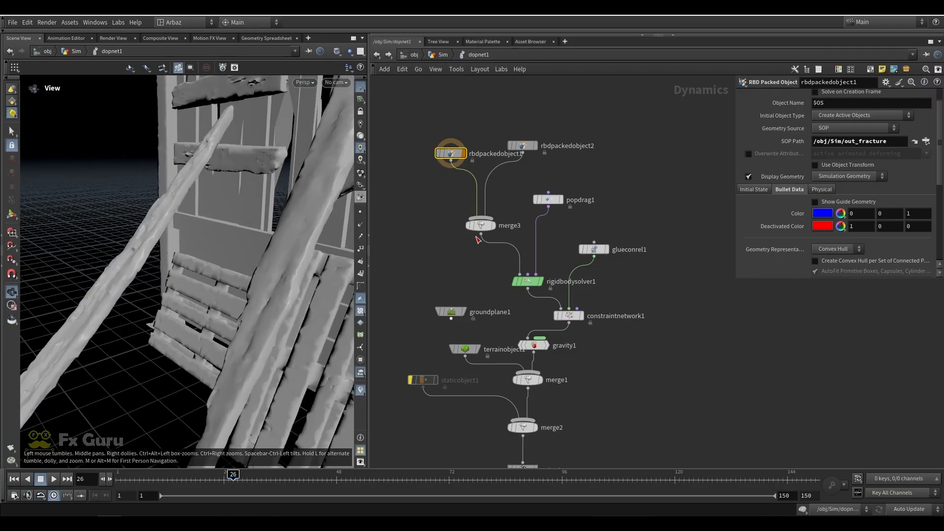
Turn off Display Geometry and turn on Show Guide Geometry for rbdpackedobject1, and inspect the door's collision guides.
left_click(748, 177)
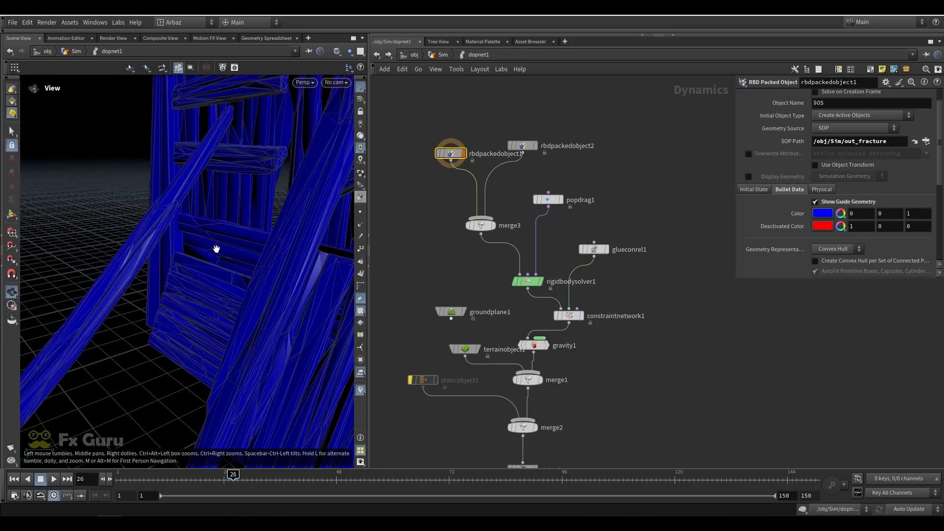
left_click_drag(215, 248, 341, 246)
scroll(797, 218, "down", 3)
scroll(797, 217, "down", 3)
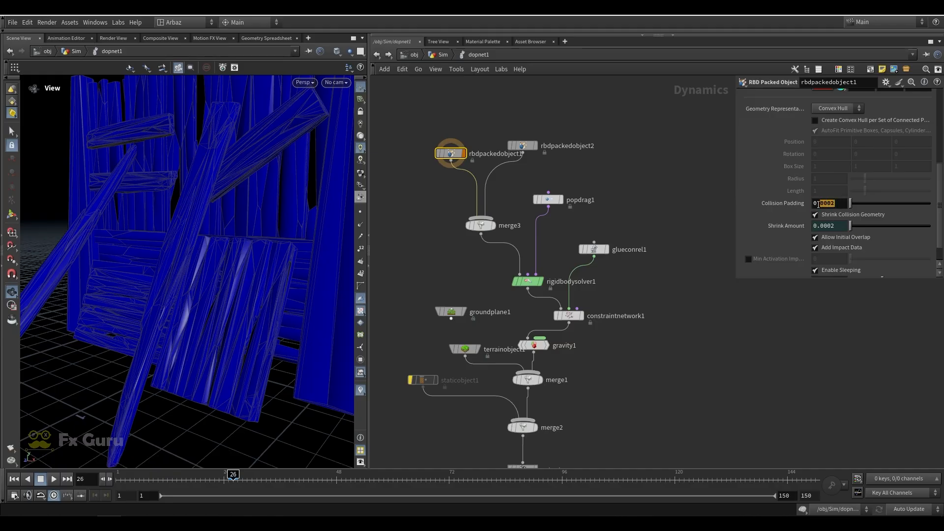
Try a Collision Padding of 0.2 on rbdpackedobject1 and view the whole door's collision guides.
double_click(839, 203)
type("2")
key("Return")
scroll(252, 200, "down", 5)
scroll(248, 202, "down", 3)
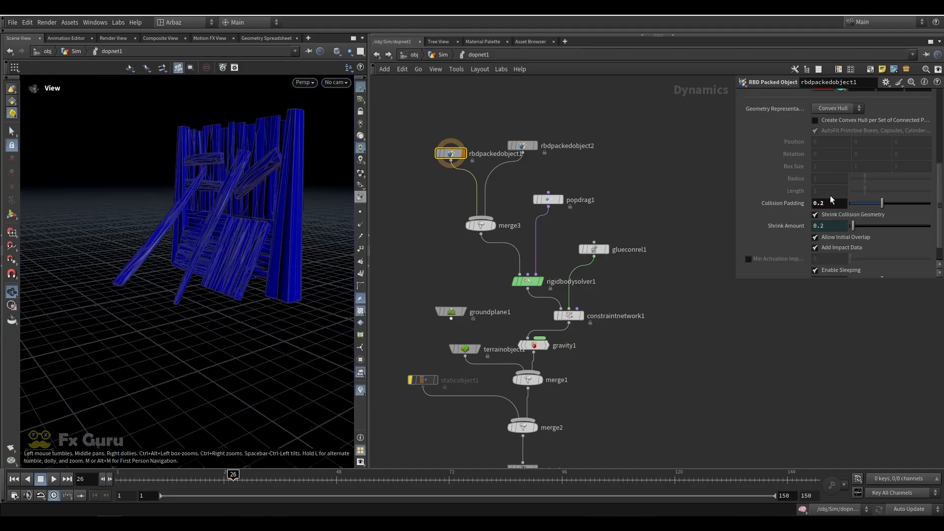
Set the Collision Padding of rbdpackedobject1 to 0.0002 and check the door's collision guides from another angle.
double_click(832, 205)
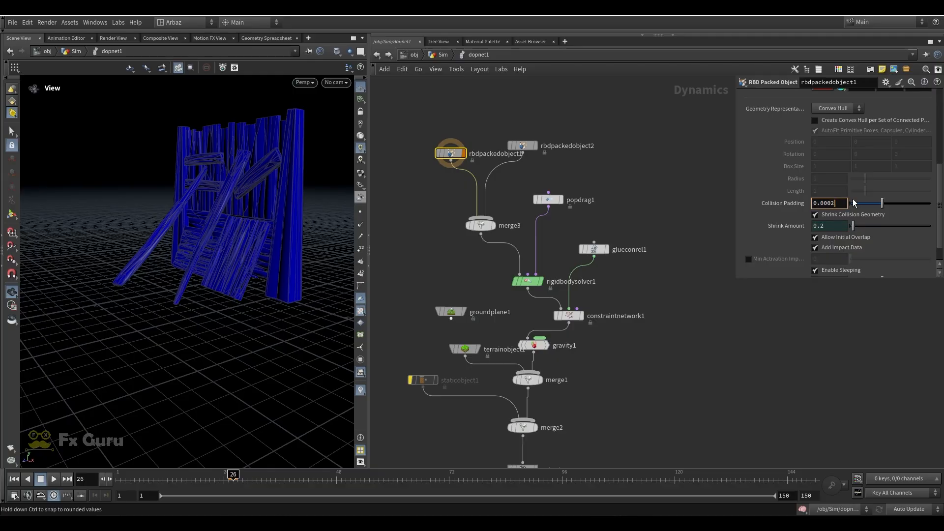
type("0002")
key("Return")
left_click_drag(231, 207, 272, 230)
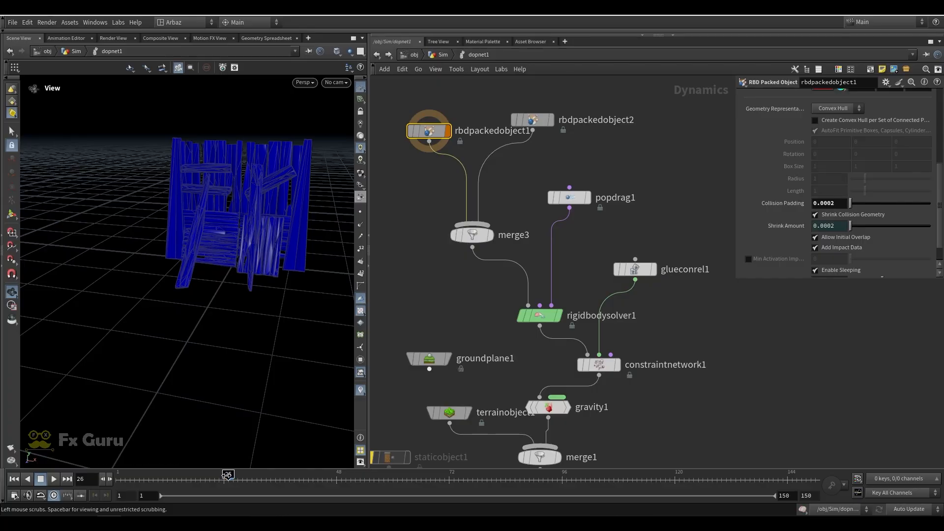
left_click_drag(258, 232, 231, 246)
Review the settings of popdrag1, glueconrel1 and constraintnetwork1 in the simulation network.
left_click(570, 197)
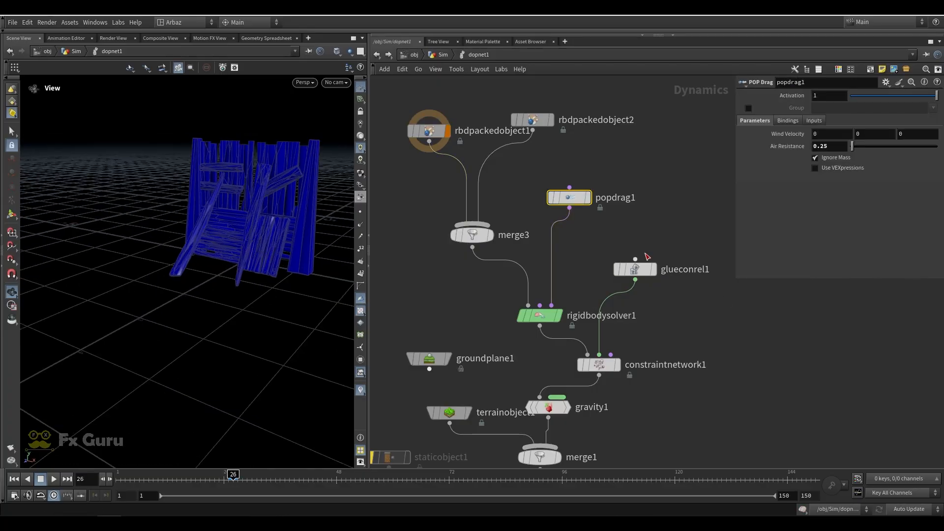
middle_click_drag(598, 231, 546, 193)
left_click(584, 231)
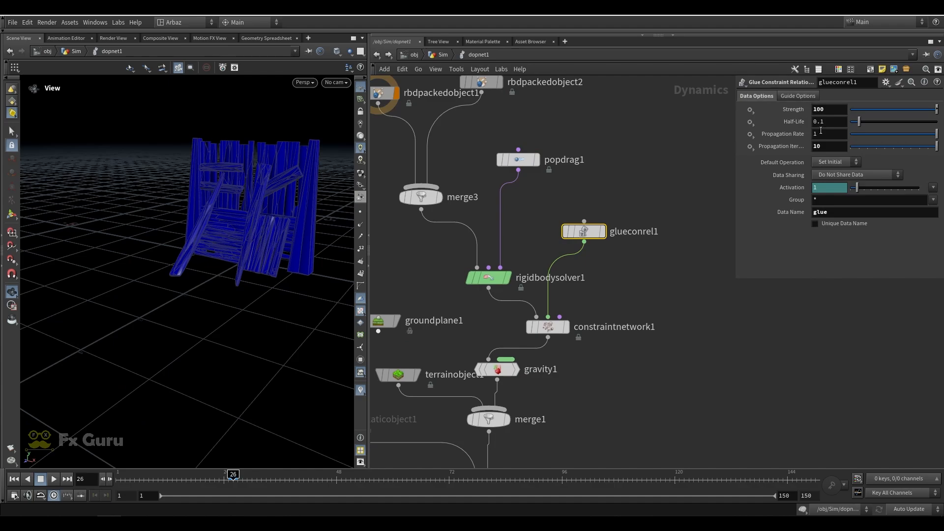
left_click(554, 326)
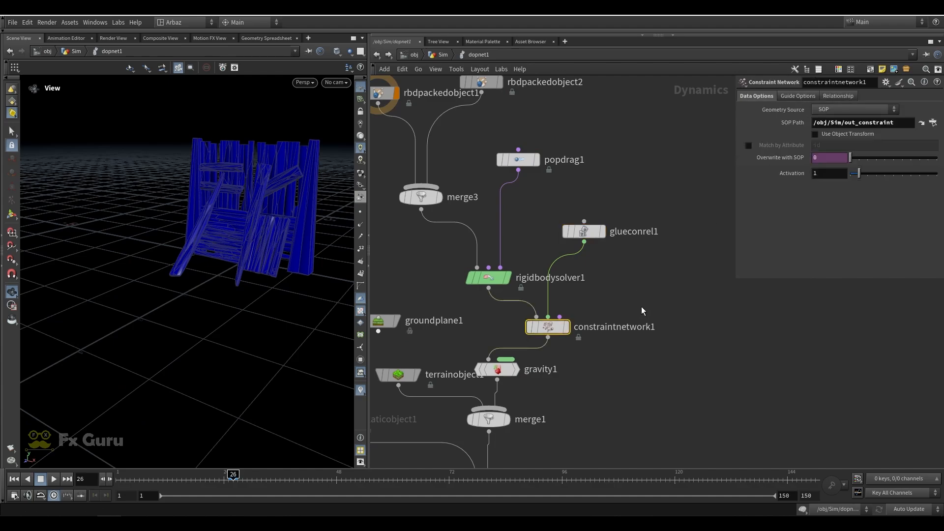
Select the terrain object and jump to its source geometry, the OUT_HF null in the ground network.
middle_click_drag(445, 368, 503, 246)
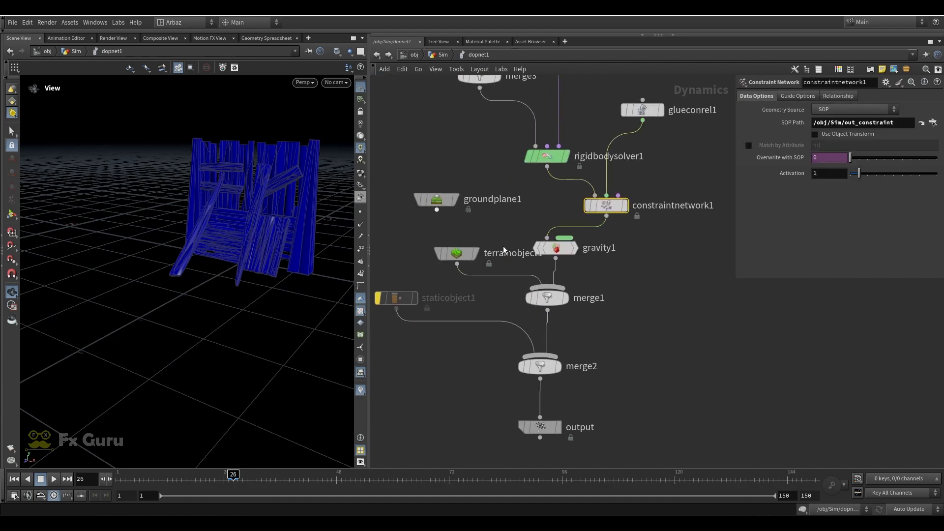
left_click(456, 253)
left_click_drag(190, 253, 236, 311)
left_click(914, 132)
scroll(635, 362, "up", 2)
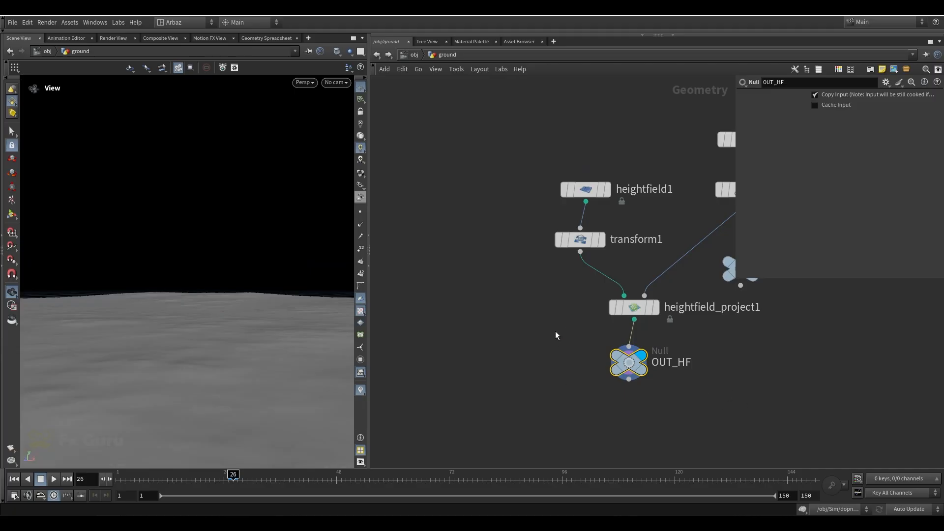
Display mountain1 in the ground network and open its noise settings.
left_click_drag(579, 339, 752, 399)
left_click_drag(761, 403, 722, 407)
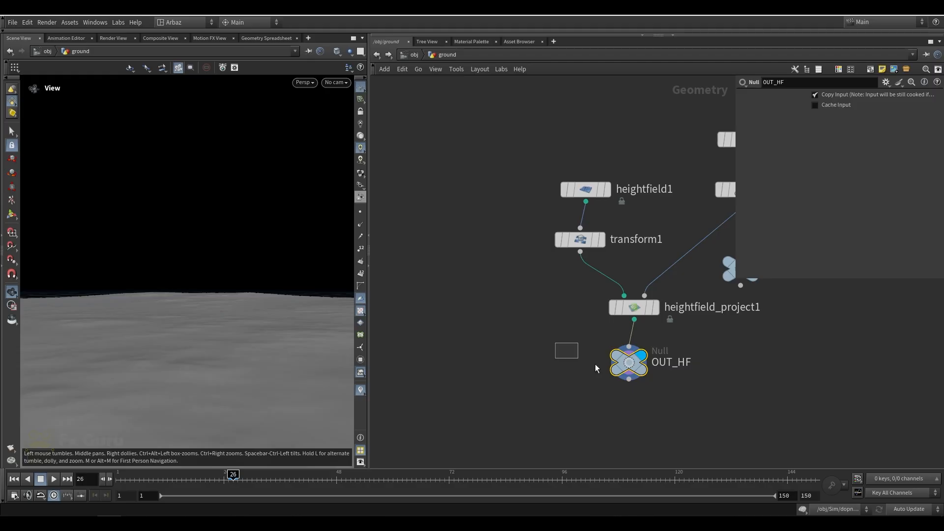
left_click_drag(630, 370, 637, 372)
left_click(531, 383)
middle_click_drag(550, 372, 470, 368)
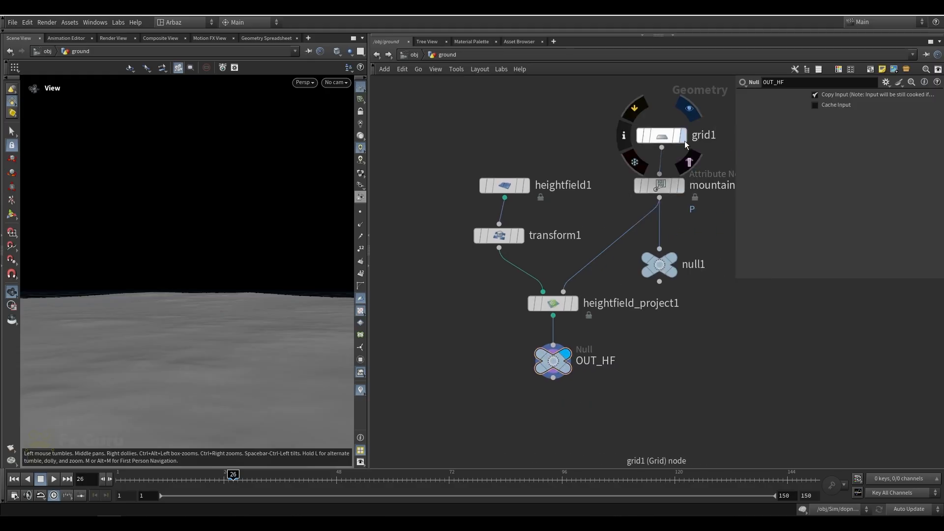
left_click(681, 186)
left_click(661, 187)
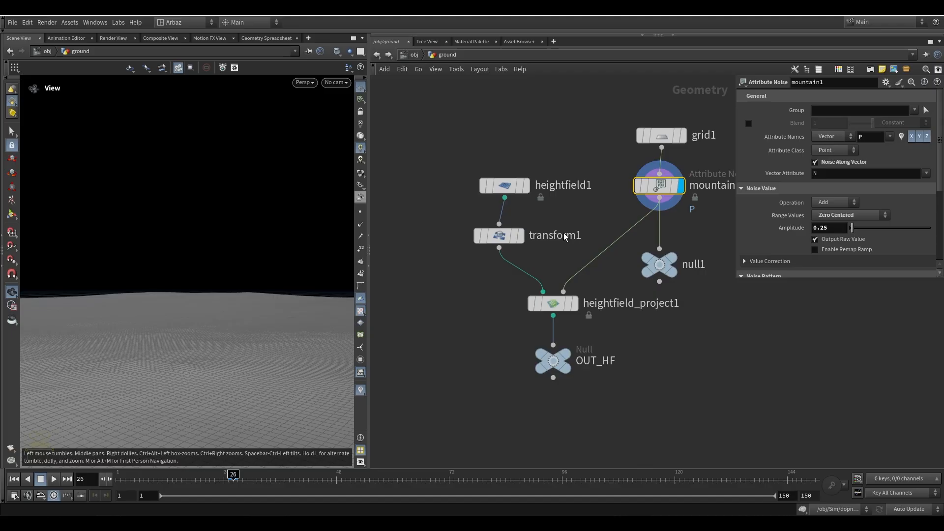
Step through heightfield1, transform1 and heightfield_project1, ending with the OUT_HF null displayed.
left_click(526, 186)
left_click(520, 236)
left_click(573, 305)
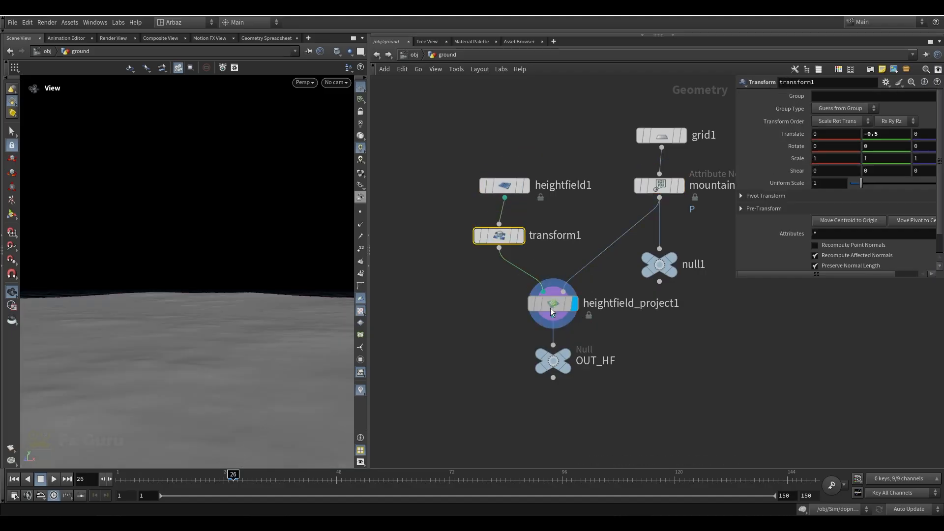
left_click(549, 303)
left_click(562, 363)
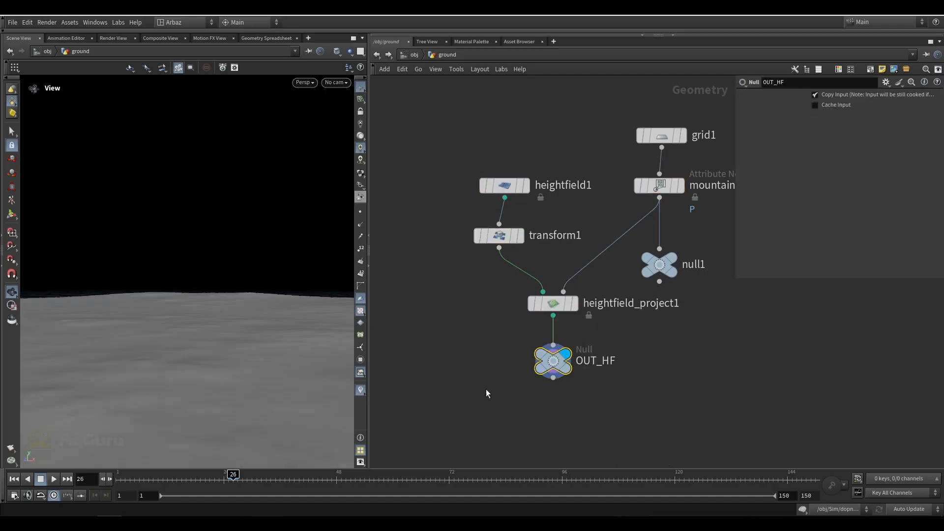
Return from the ground network to the Sim geometry network and display the rbd file cache below dopimport1.
left_click(378, 55)
middle_click_drag(489, 293, 518, 197)
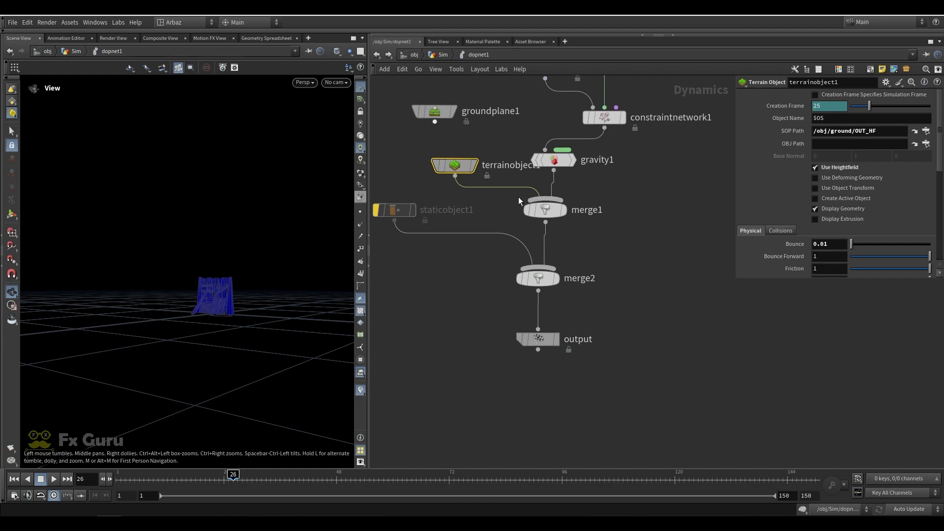
scroll(603, 294, "down", 2)
left_click(436, 55)
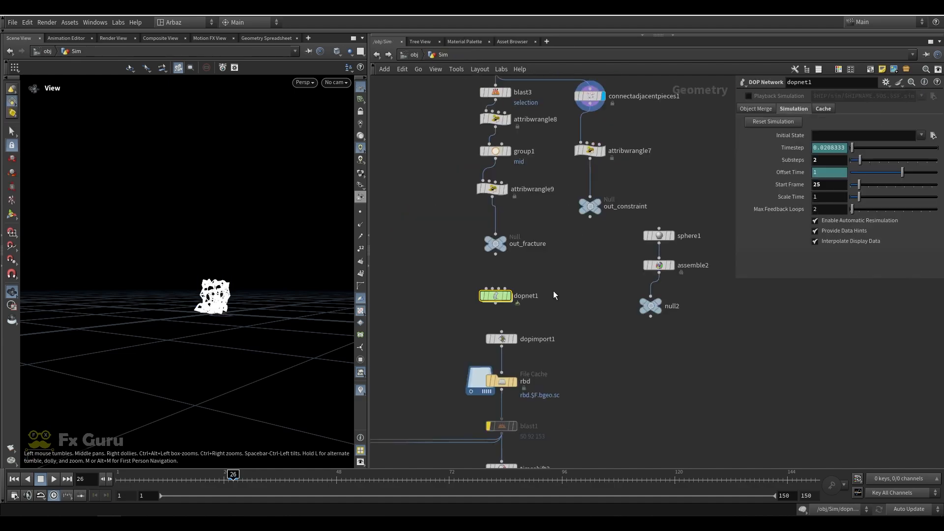
middle_click_drag(553, 291, 553, 181)
left_click(494, 270)
scroll(203, 295, "up", 8)
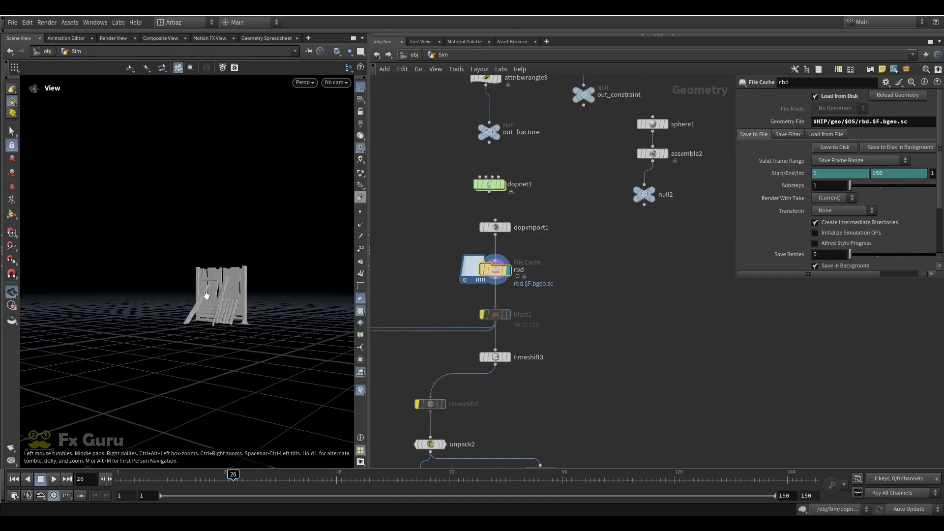
Scrub the cached simulation to frame 34 and examine the flying wood debris from several angles.
left_click_drag(237, 476, 271, 476)
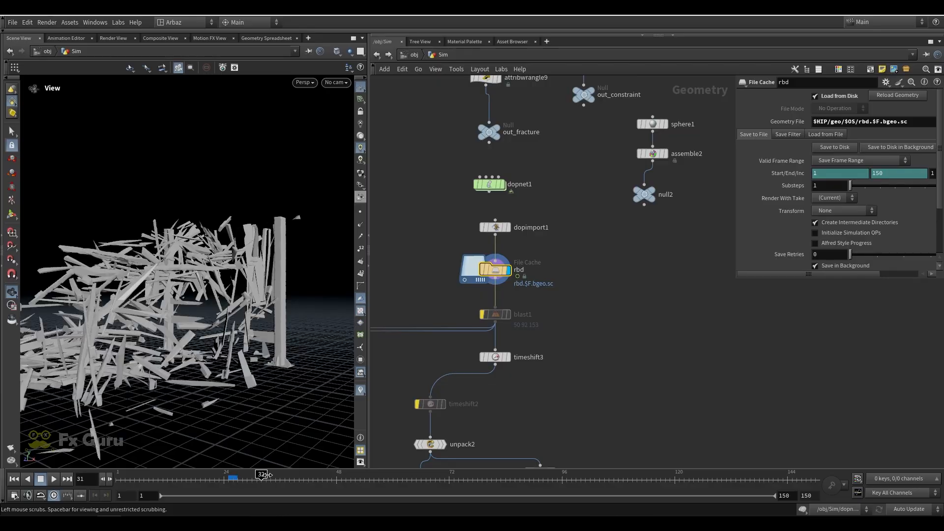
left_click_drag(246, 279, 290, 292)
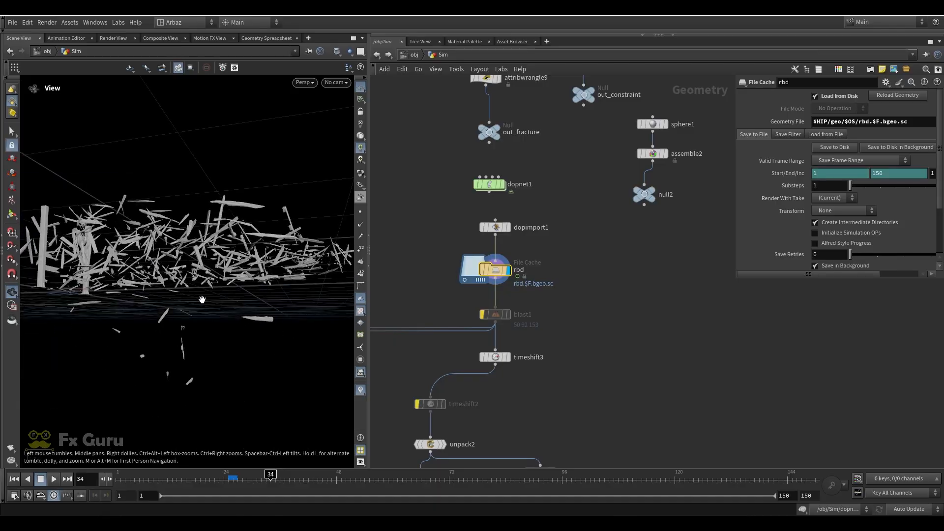
left_click_drag(265, 377, 29, 313)
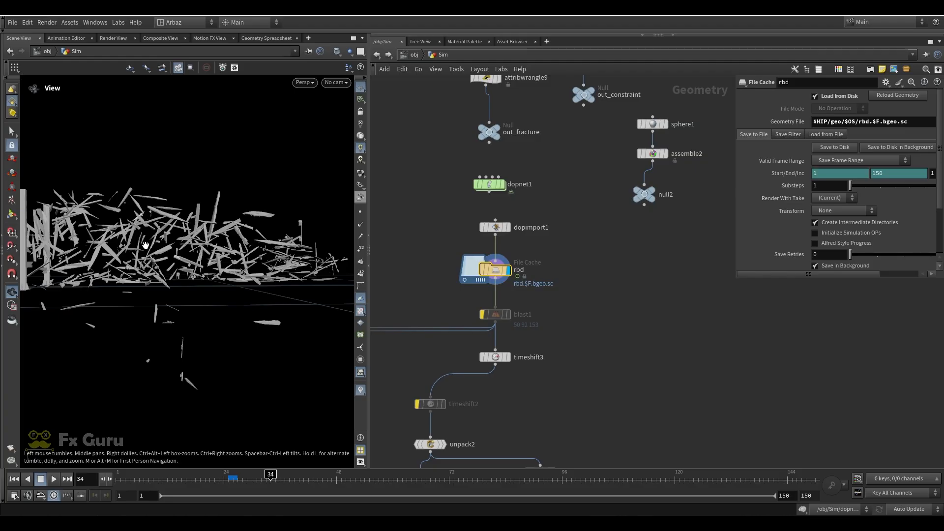
left_click_drag(77, 297, 292, 309)
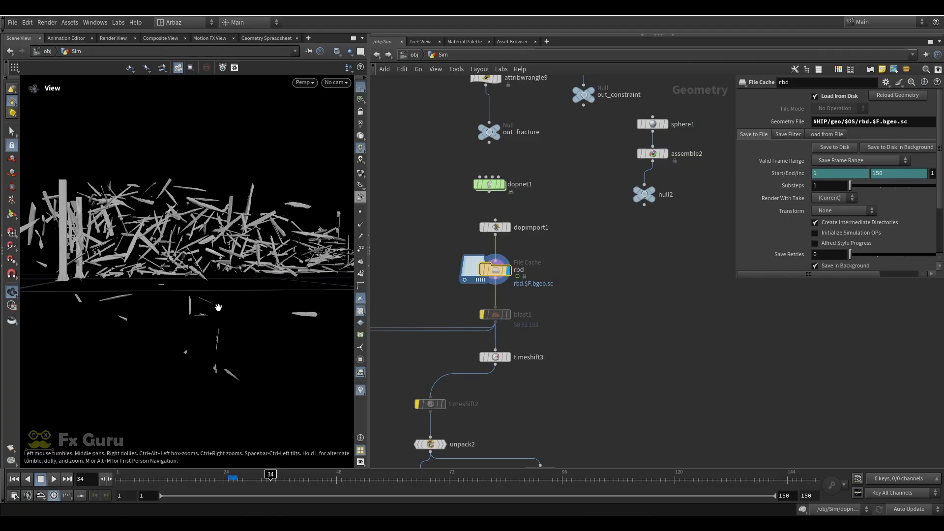
left_click_drag(158, 252, 164, 277)
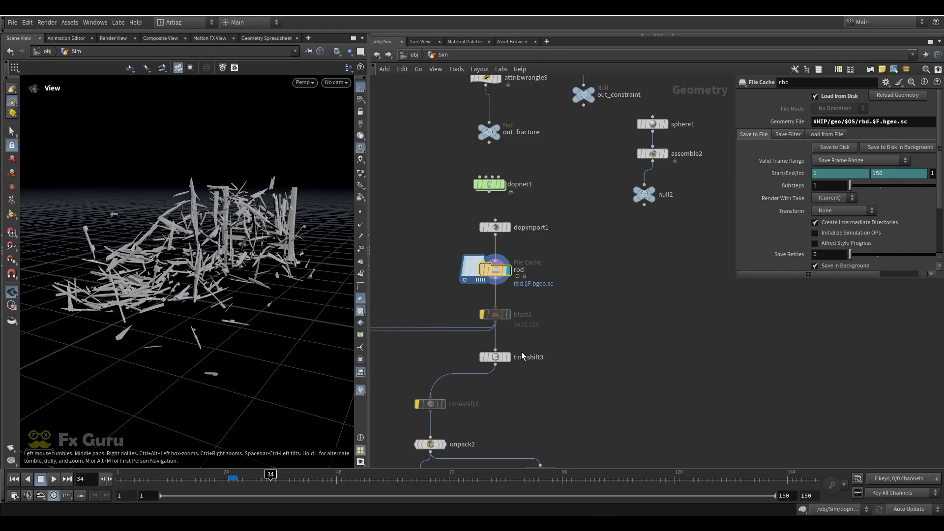
middle_click_drag(522, 356, 555, 287)
left_click_drag(234, 333, 311, 306)
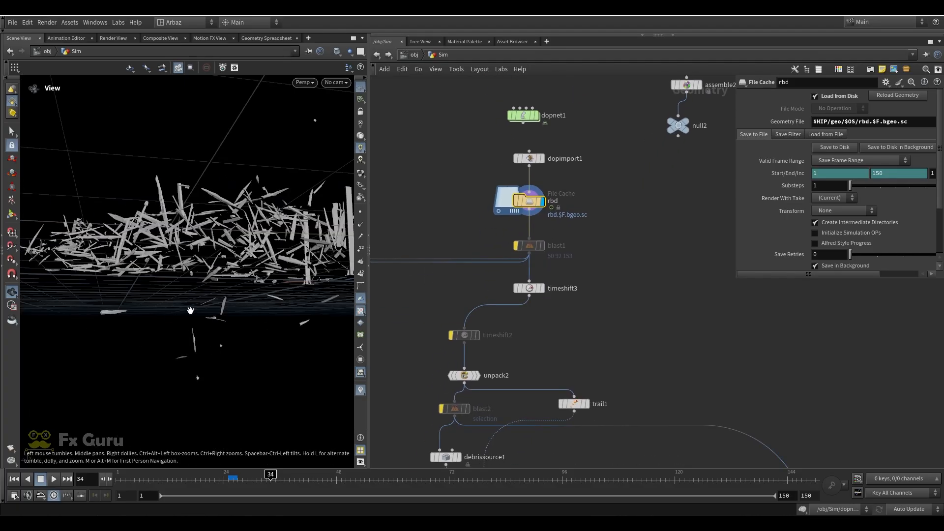
left_click_drag(190, 311, 278, 306)
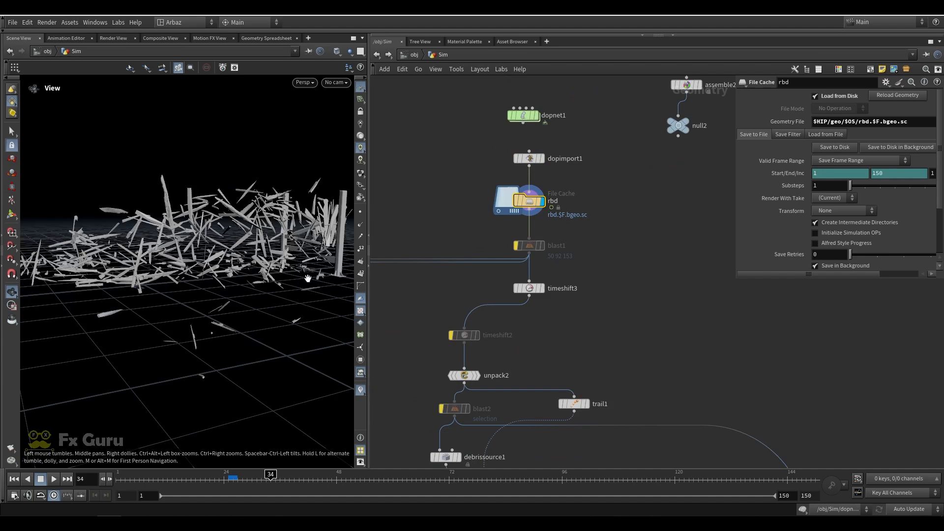
Compare the timeshift3 output with the rbd cache at frame 25 and the frames before it.
left_click(541, 288)
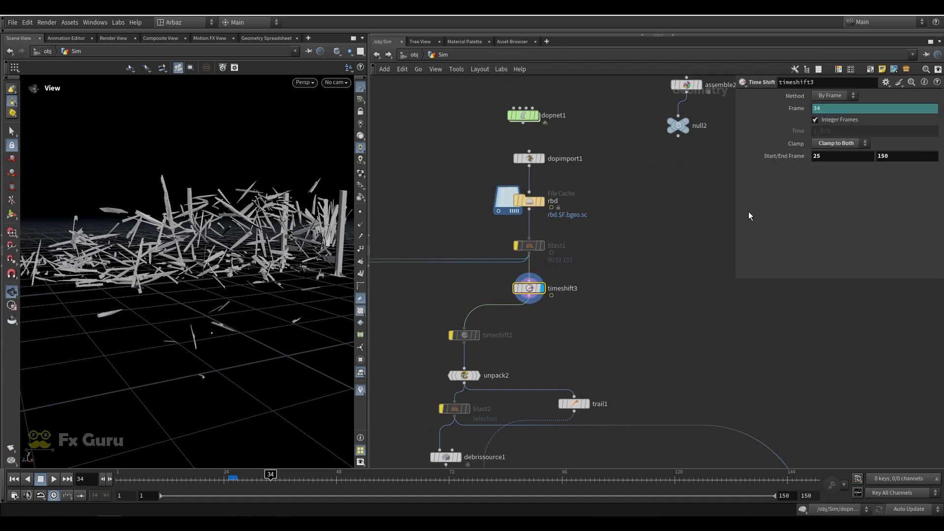
left_click(230, 477)
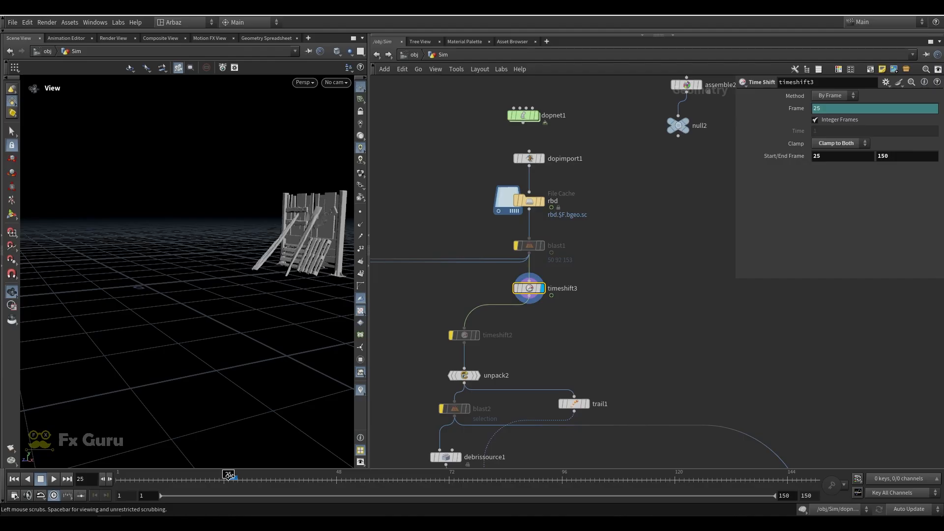
left_click(541, 201)
left_click(202, 481)
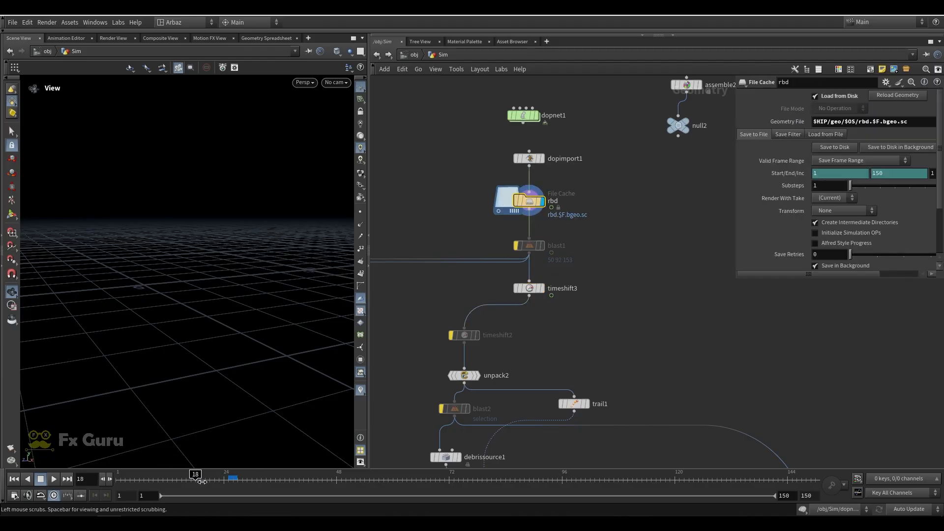
left_click_drag(202, 481, 219, 480)
left_click(542, 288)
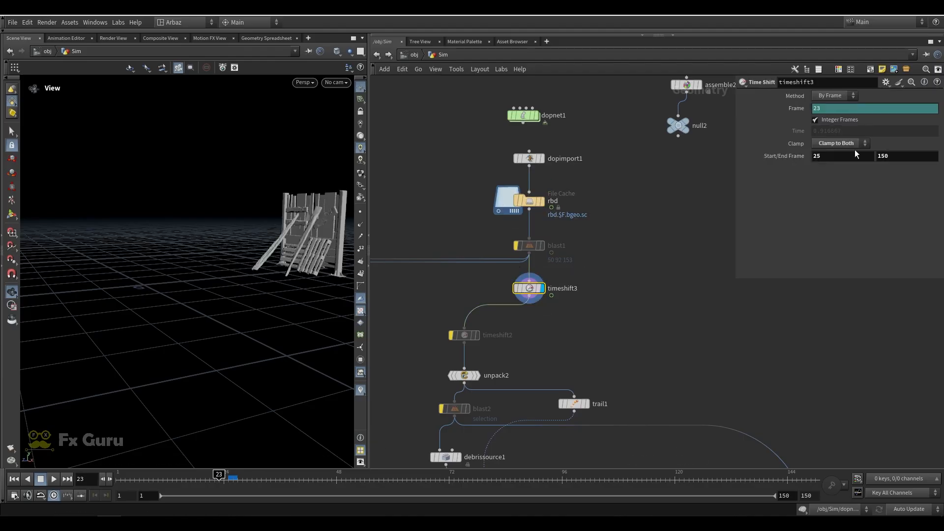
Check the Clamp options of timeshift3, scrub back to frame 2 and view the held door up close.
left_click(829, 146)
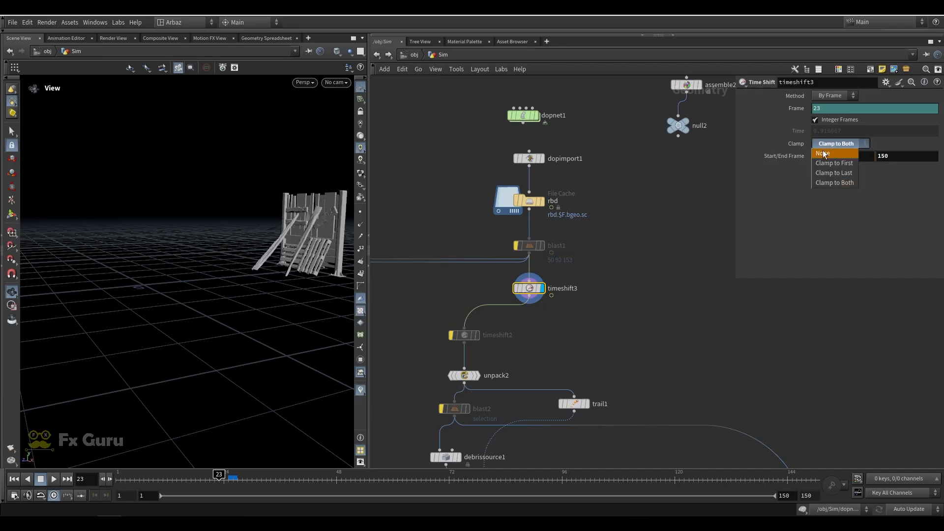
left_click(823, 143)
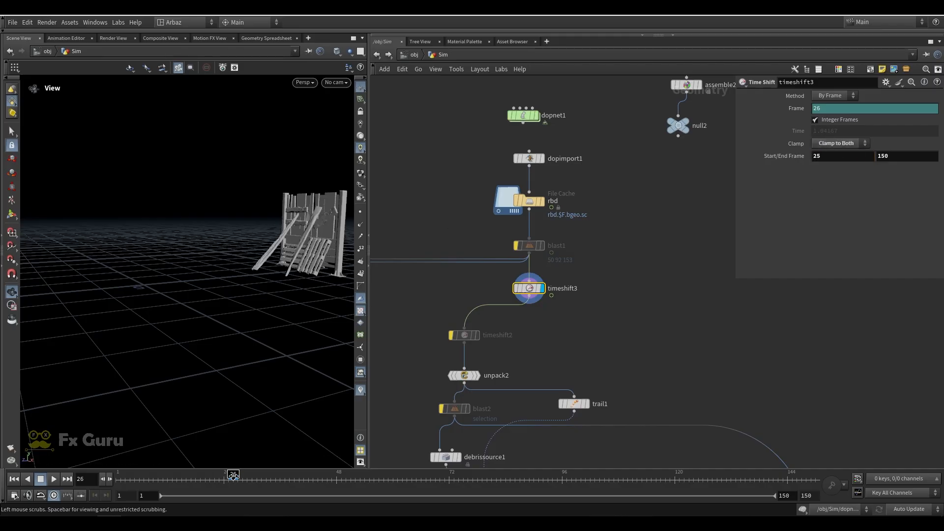
left_click_drag(154, 479, 122, 480)
scroll(484, 308, "down", 2)
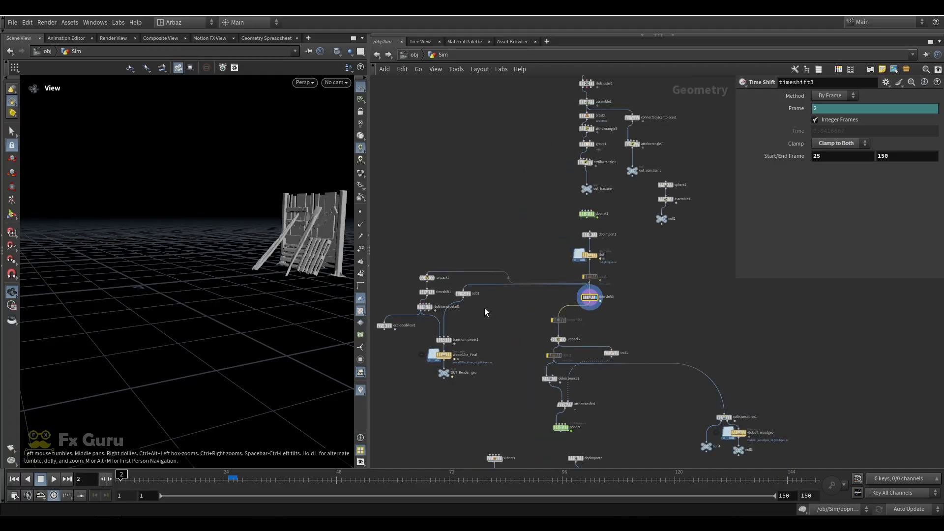
middle_click_drag(471, 310, 495, 240)
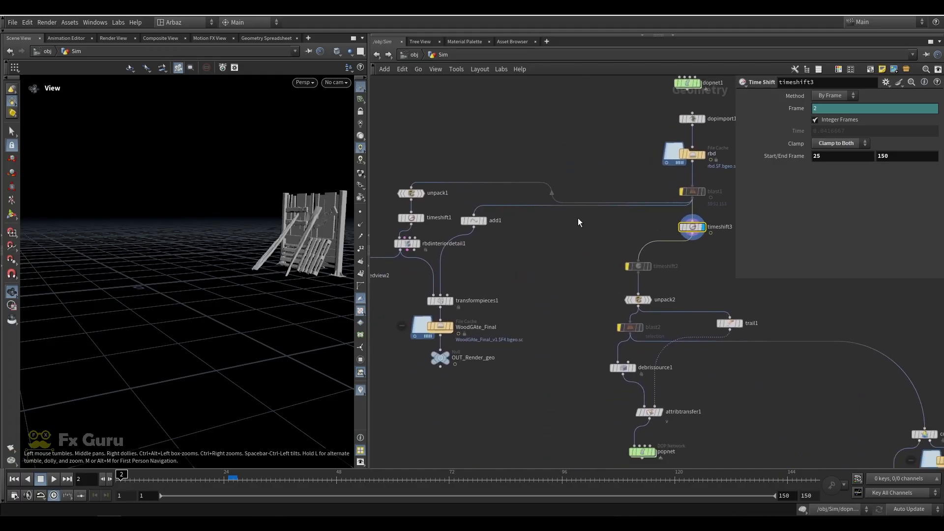
scroll(329, 217, "up", 5)
left_click_drag(293, 217, 316, 225)
middle_click_drag(316, 226, 265, 218)
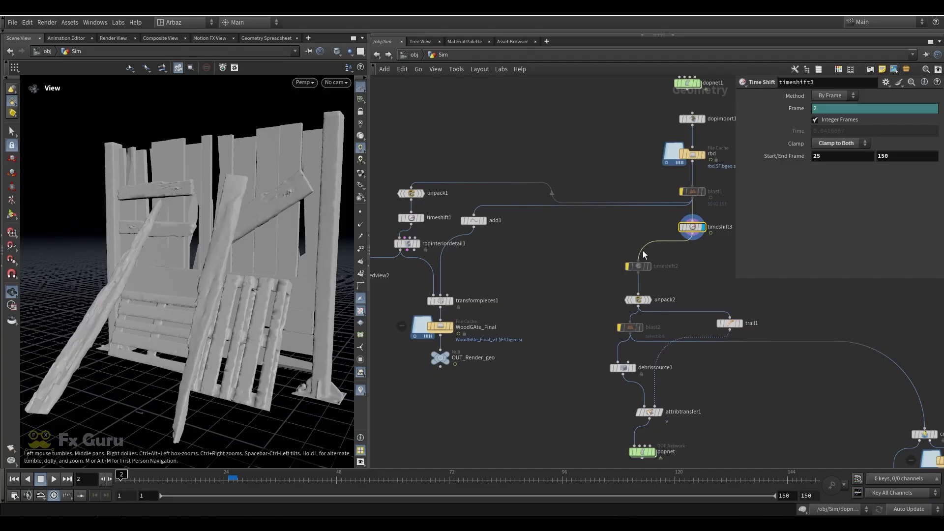
Scrub to frame 31 and inspect the broken wood pieces at close range.
left_click_drag(227, 476, 256, 474)
scroll(335, 231, "up", 10)
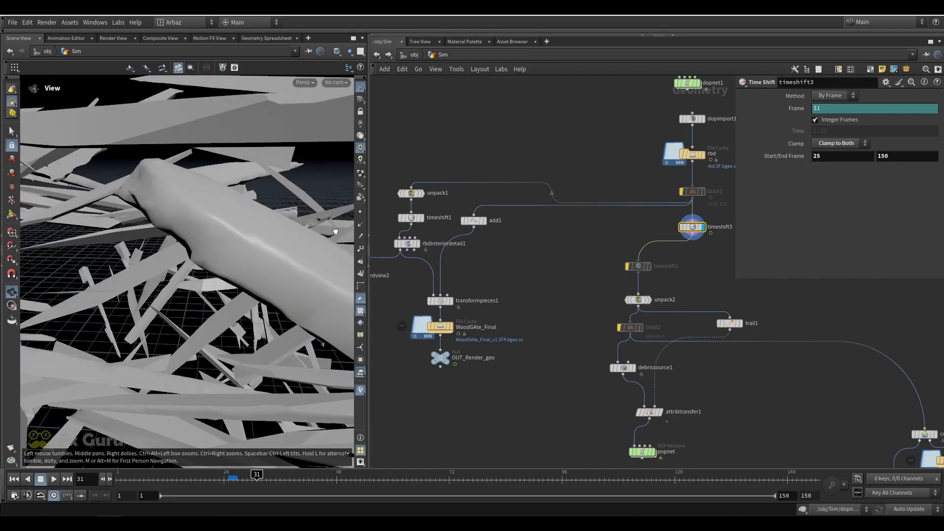
left_click_drag(335, 231, 248, 200)
scroll(240, 163, "up", 5)
scroll(215, 190, "down", 3)
Display unpack1 and timeshift1 in the render branch and review their settings up to rbdinteriordetail1.
left_click(420, 194)
left_click(415, 193)
left_click(422, 218)
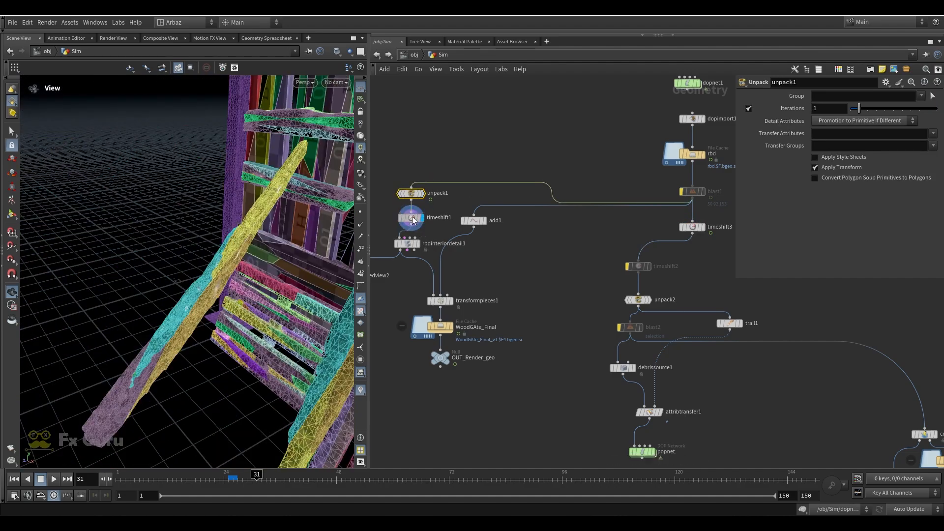
left_click(412, 219)
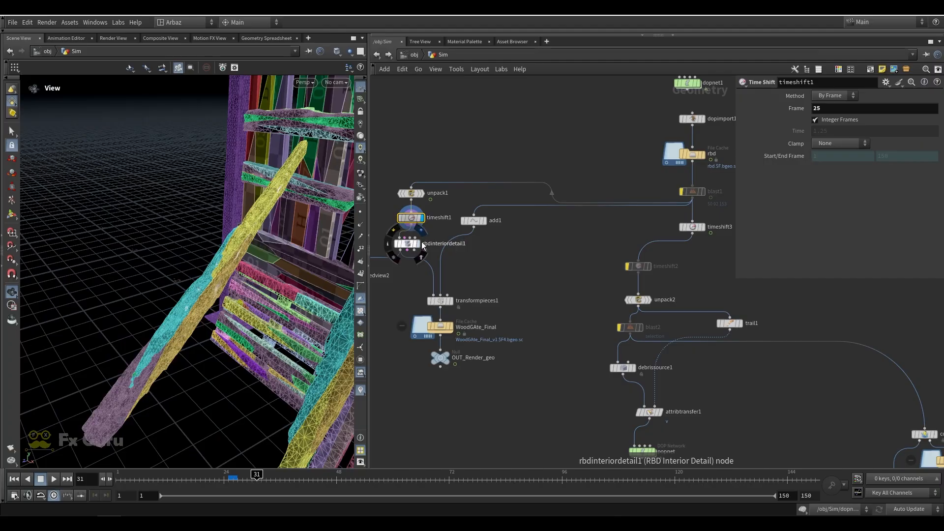
middle_click_drag(423, 245, 494, 219)
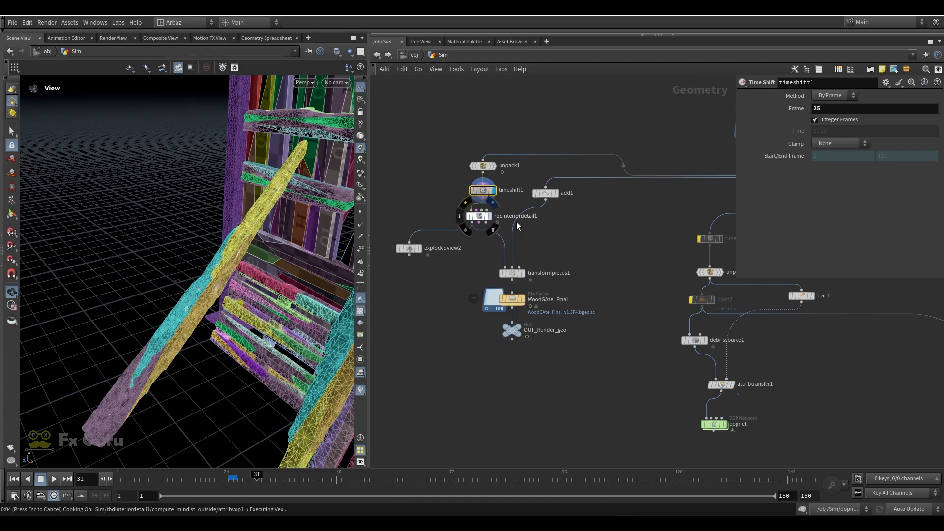
View the points kept by add1, and display the transformed pieces of transformpieces1.
left_click(545, 192)
left_click(556, 193)
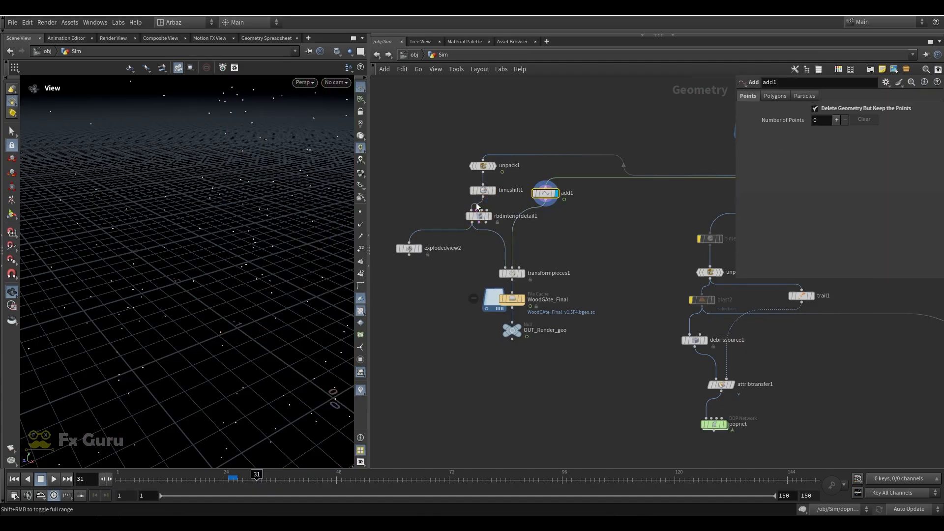
left_click(522, 273)
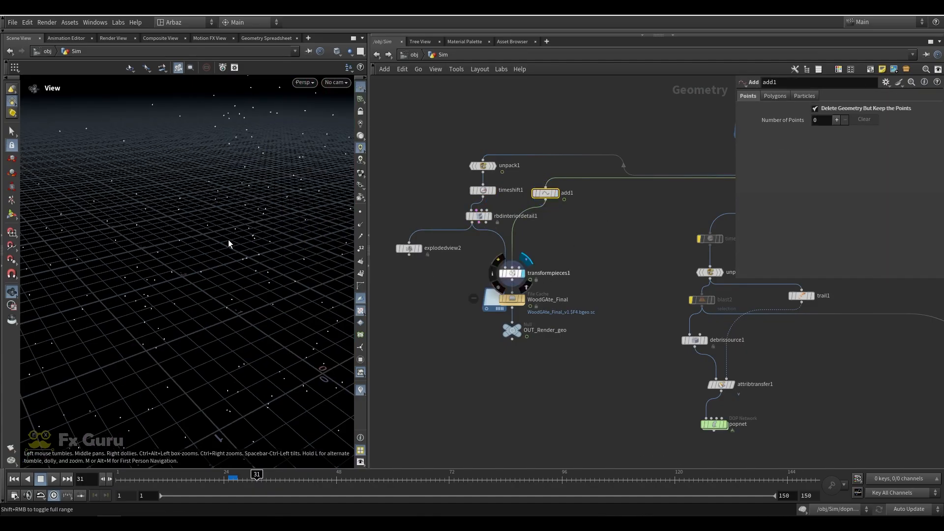
left_click_drag(268, 217, 285, 183)
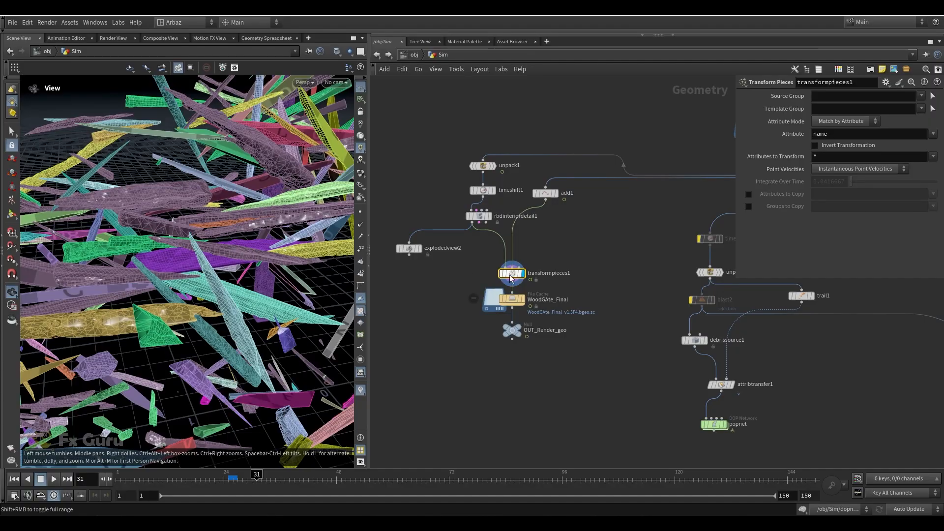
Turn off the cluster attribute visualization in the node info of transformpieces1.
left_click(499, 288)
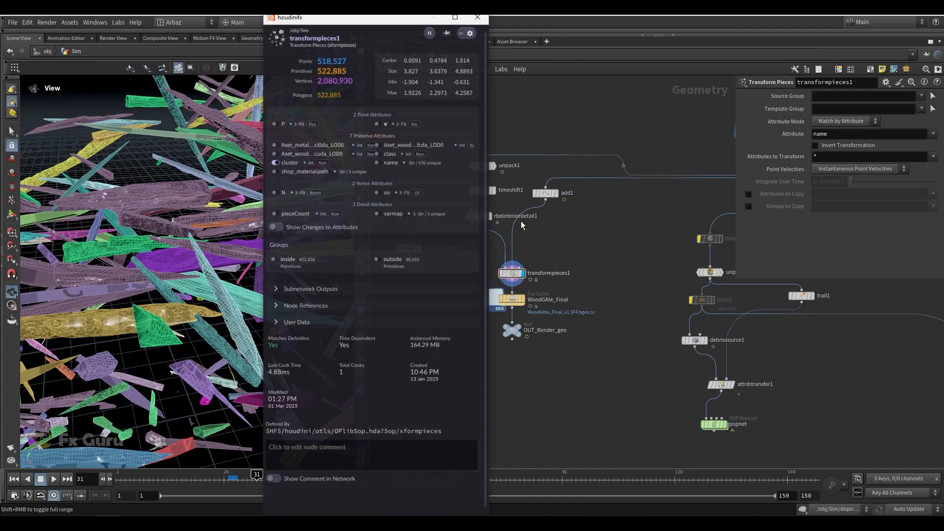
left_click(275, 163)
left_click(478, 17)
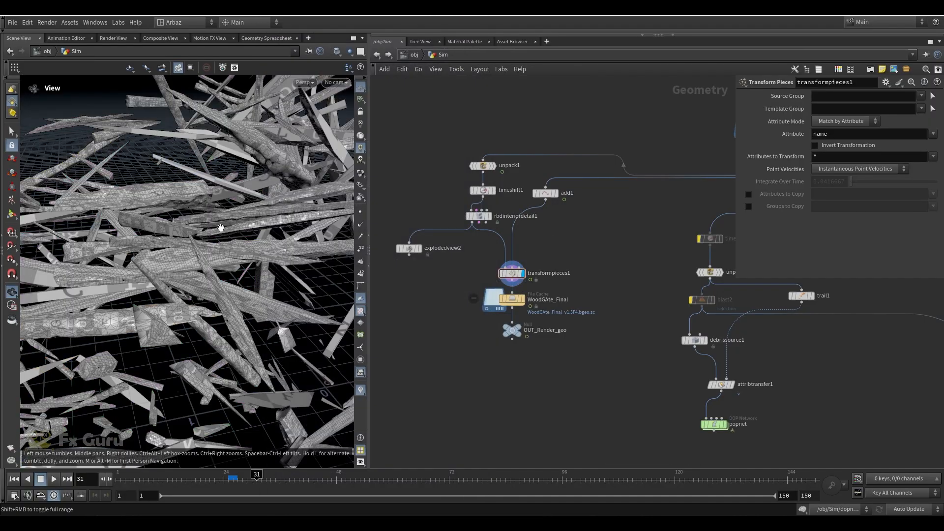
Compare the unpack1 pieces with the detailed transformpieces1 result at close range, ending on transformpieces1.
left_click_drag(236, 217, 194, 274)
scroll(225, 196, "up", 10)
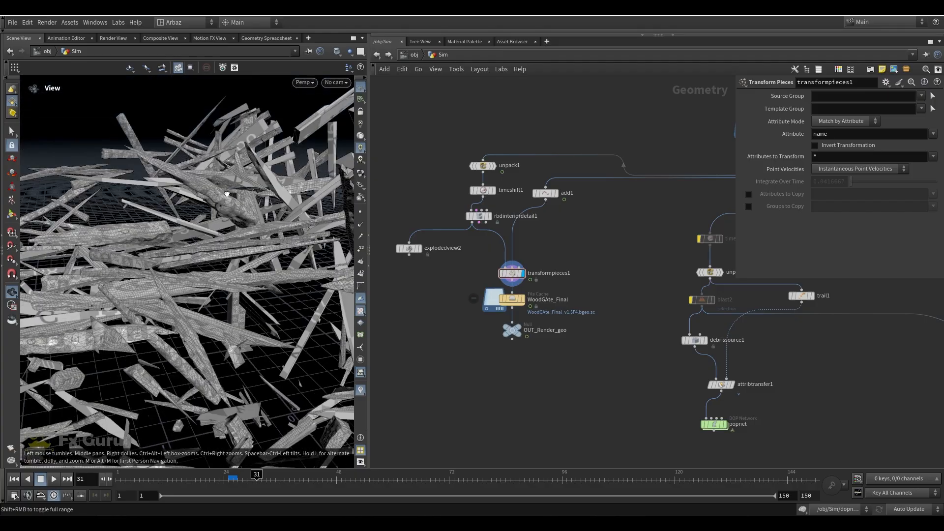
left_click(493, 166)
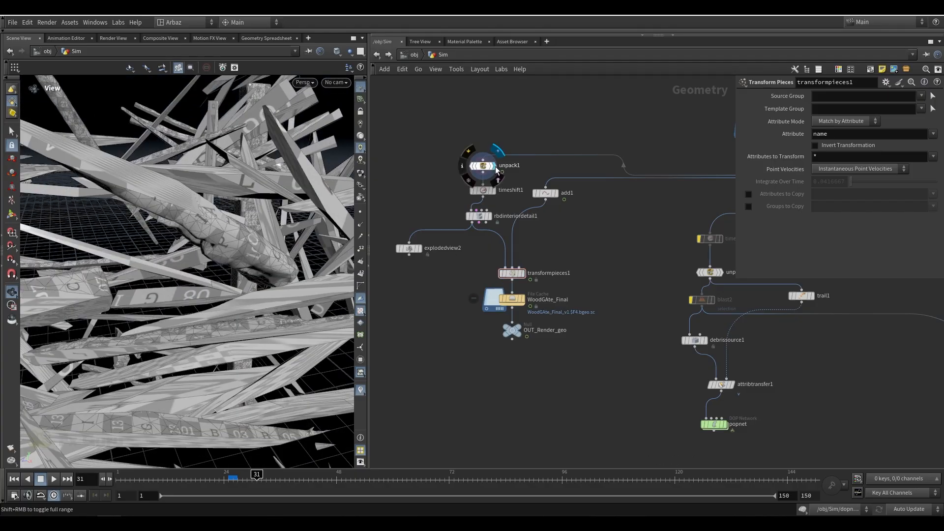
left_click(523, 273)
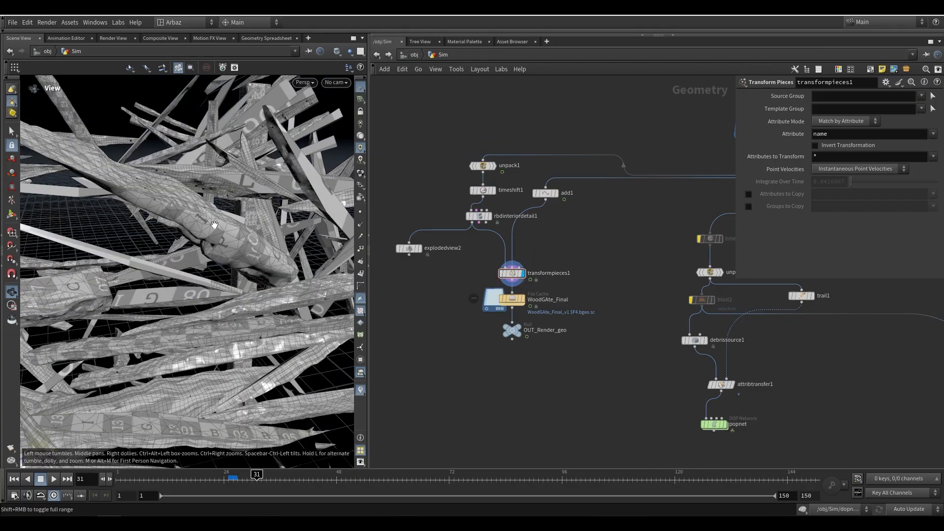
scroll(181, 242, "down", 6)
left_click_drag(183, 242, 307, 288)
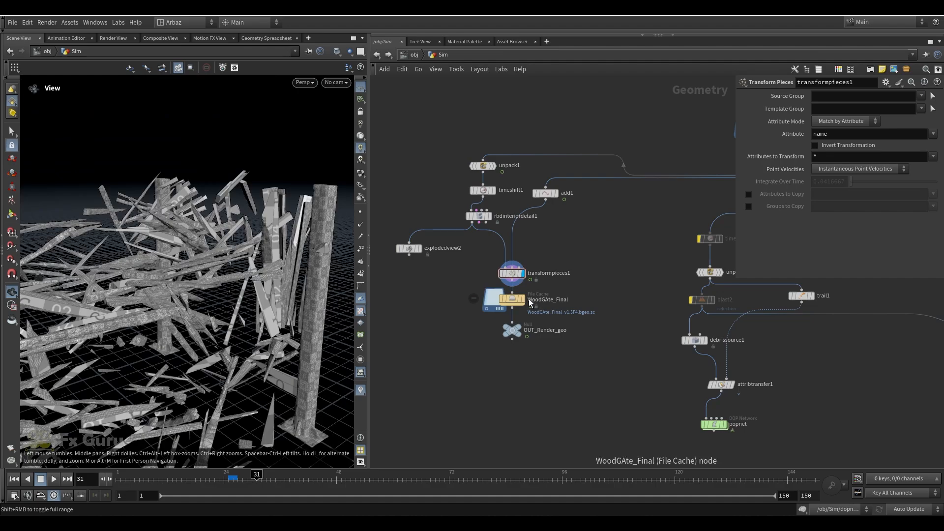
Display the WoodGAte_Final cache, scrub to frame 35, and display the OUT_Render_geo output.
left_click(517, 299)
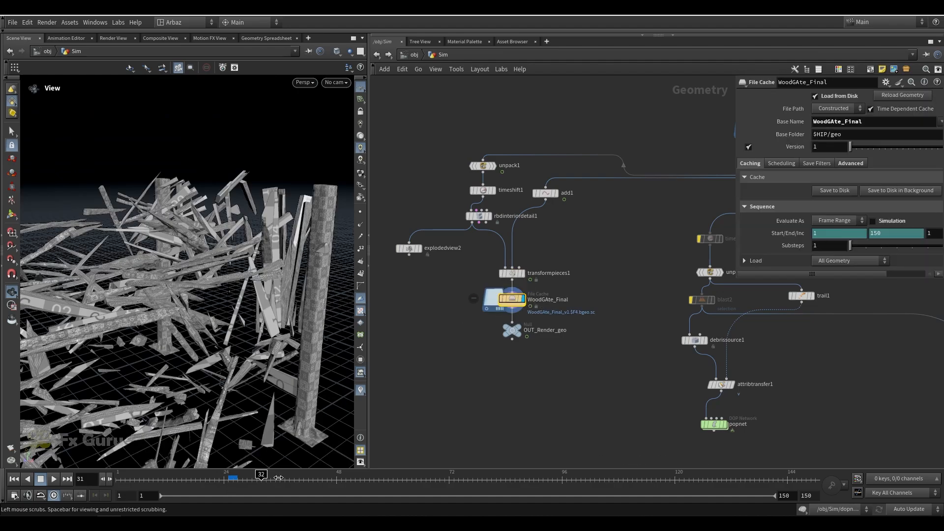
left_click_drag(279, 477, 279, 477)
left_click_drag(221, 350, 541, 371)
left_click(512, 330)
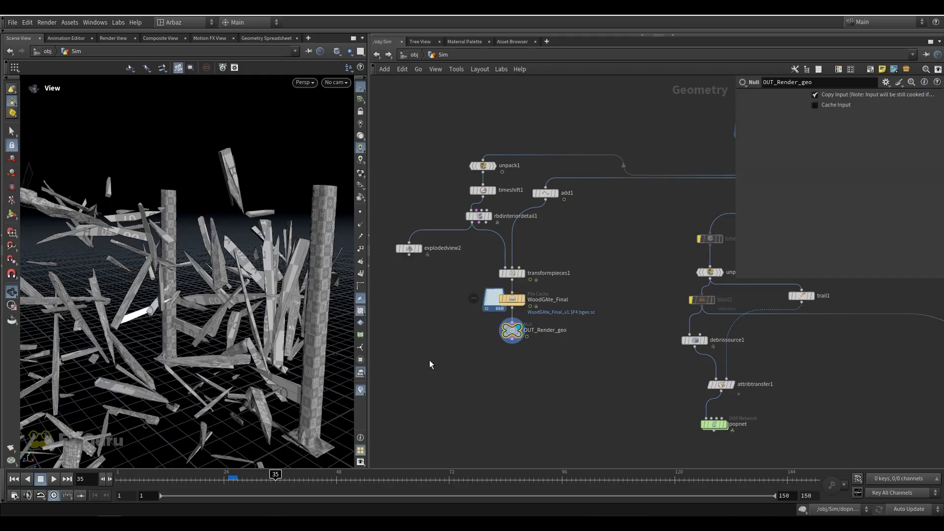
left_click_drag(275, 315, 200, 308)
Display timeshift3 and review its frame clamp settings, and display unpack2 in the debris branch.
middle_click_drag(615, 352, 397, 344)
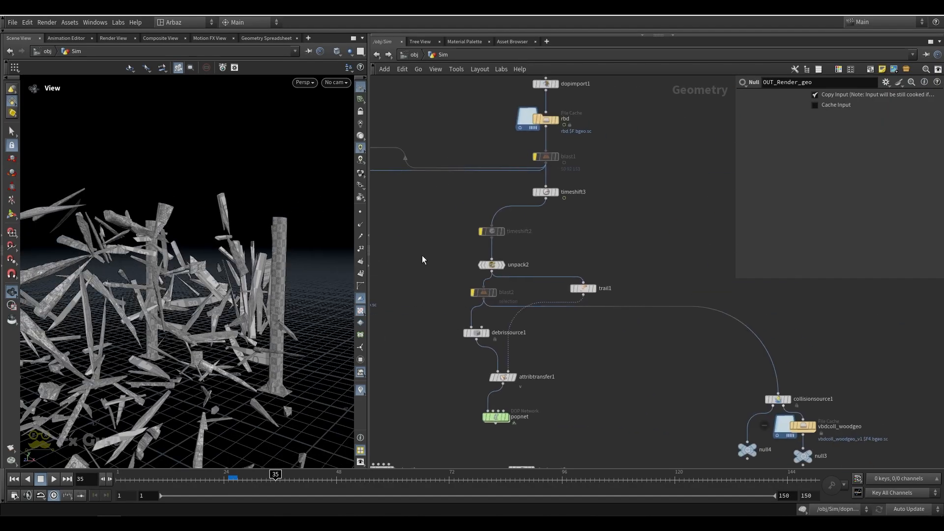
scroll(433, 254, "down", 3)
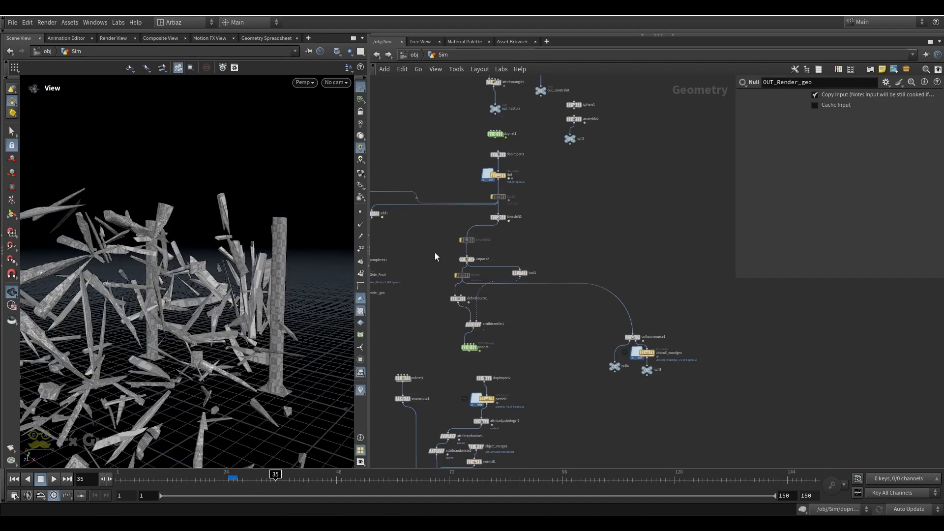
scroll(497, 217, "up", 3)
left_click(506, 217)
left_click(495, 221)
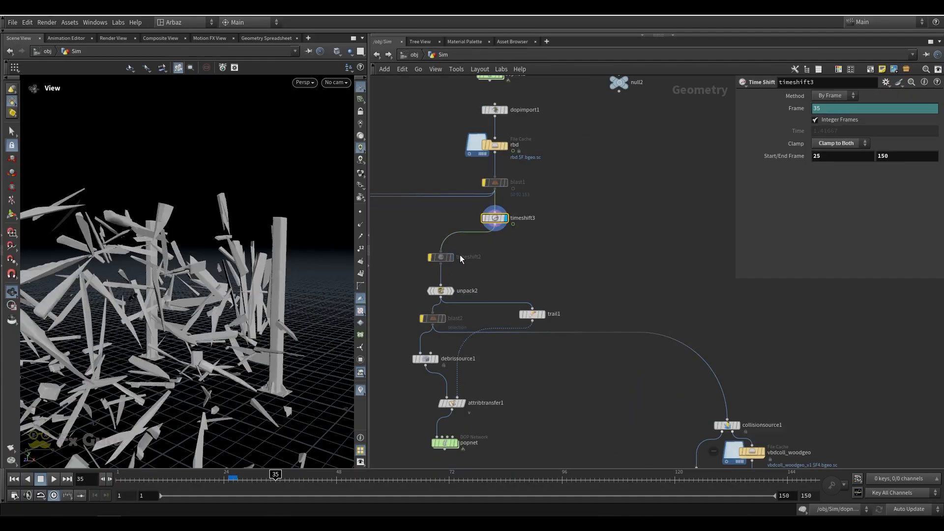
left_click(450, 290)
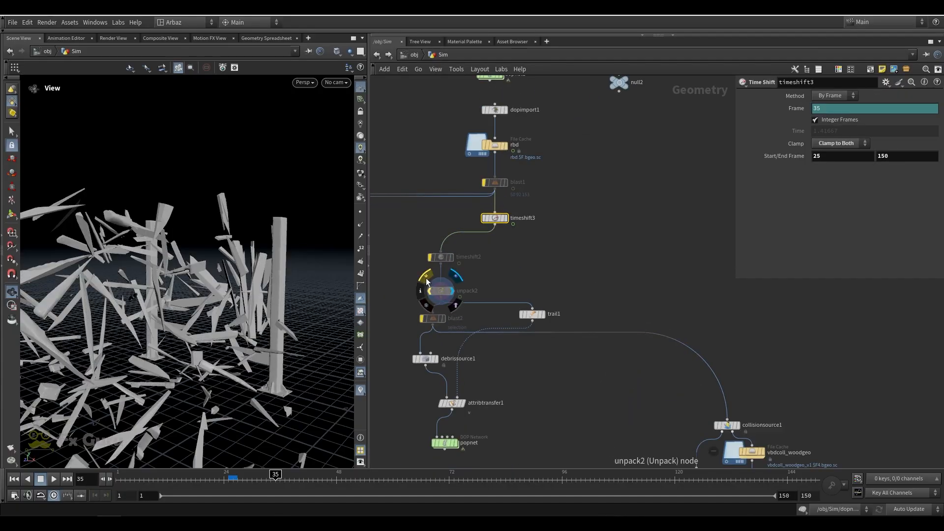
left_click(430, 291)
middle_click_drag(491, 291, 505, 242)
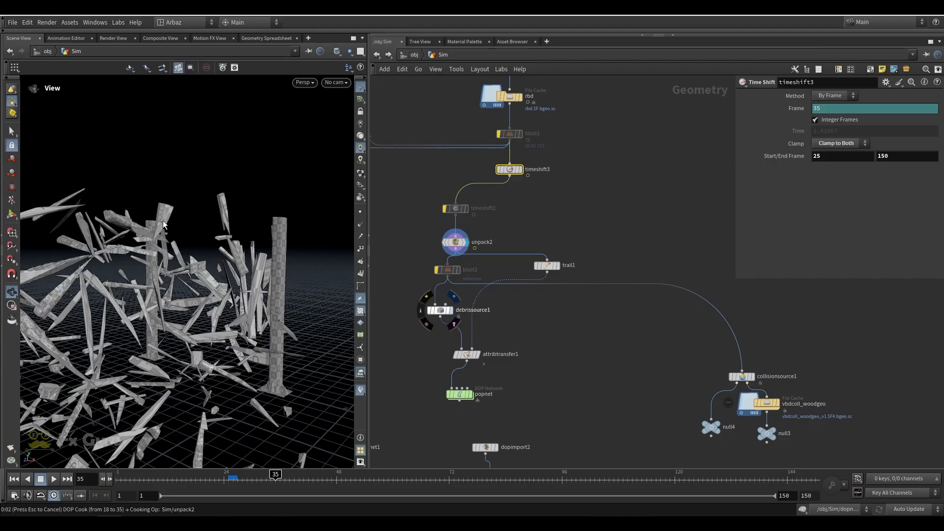
Compare the scattered points of debrissource1 with the transferred velocities of attribtransfer1, and return to frame 1.
left_click(449, 310)
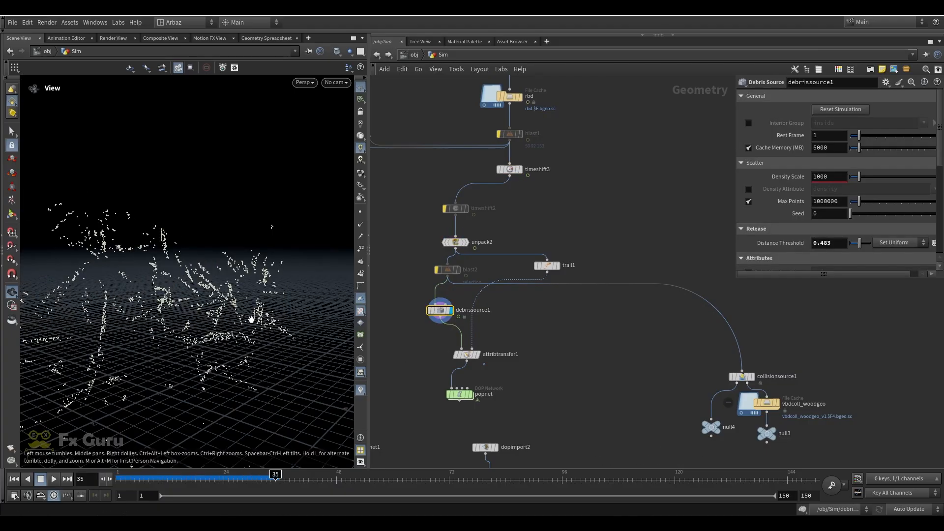
left_click(476, 355)
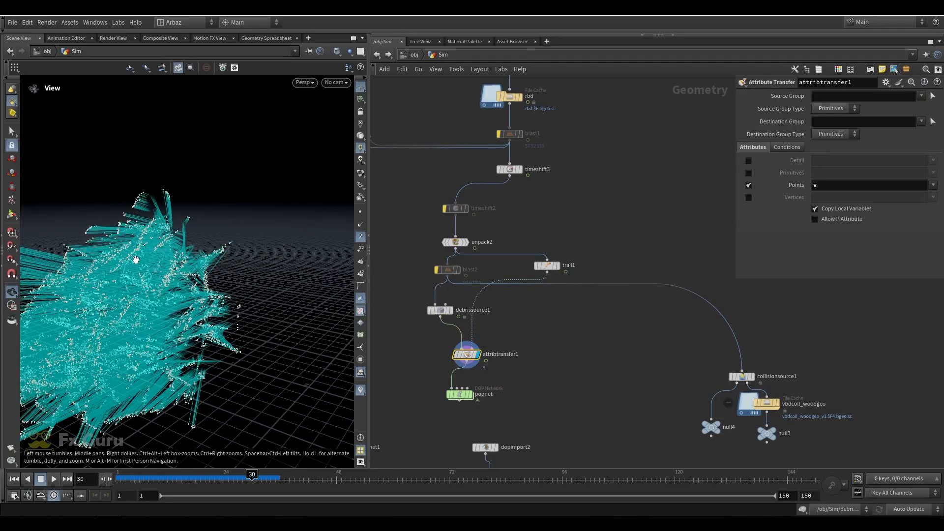
left_click_drag(197, 269, 239, 248)
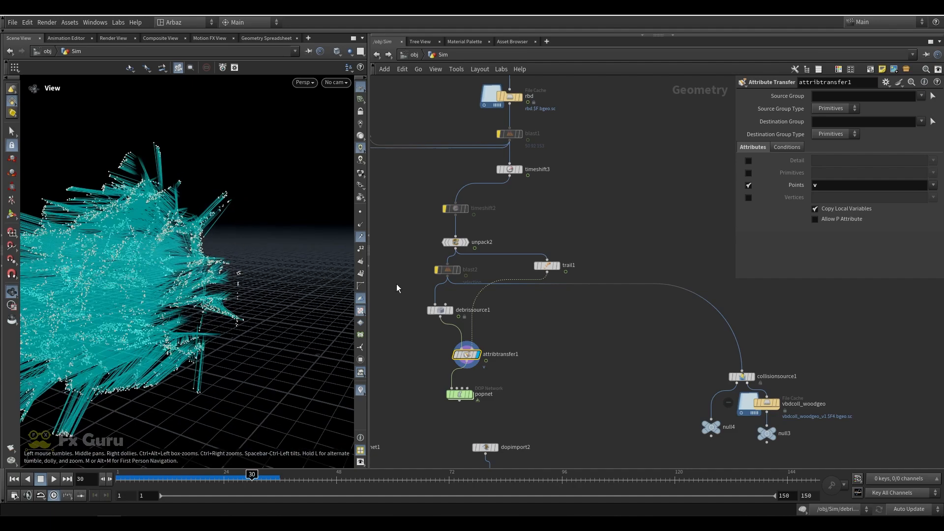
left_click(453, 313)
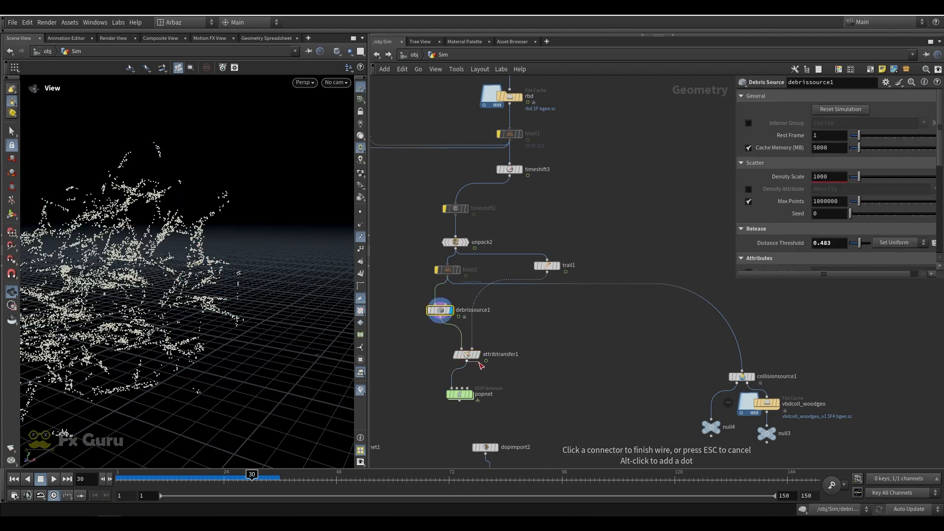
left_click(470, 356)
middle_click_drag(508, 367, 491, 301)
left_click_drag(212, 477, 121, 476)
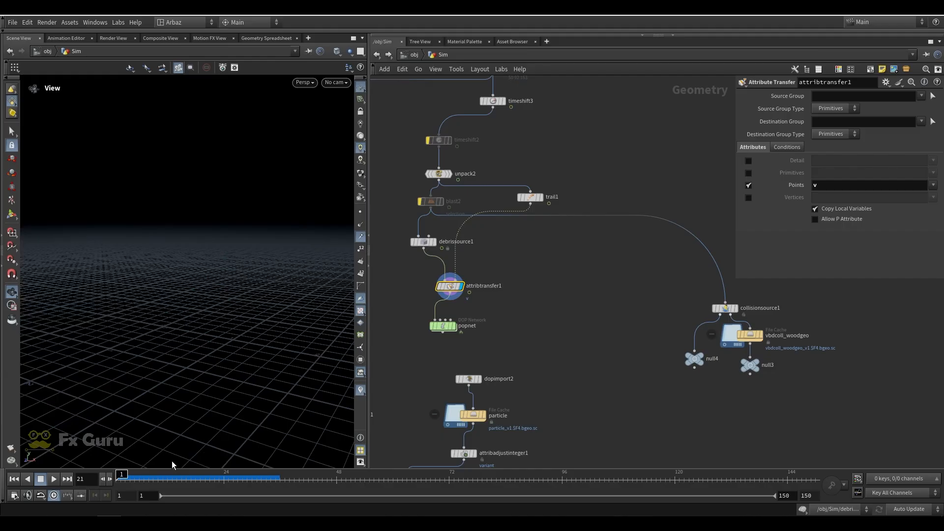
Review staticobject1 and the birth, attribute and source settings of source_first_input inside popnet, and return to the Sim network.
double_click(452, 330)
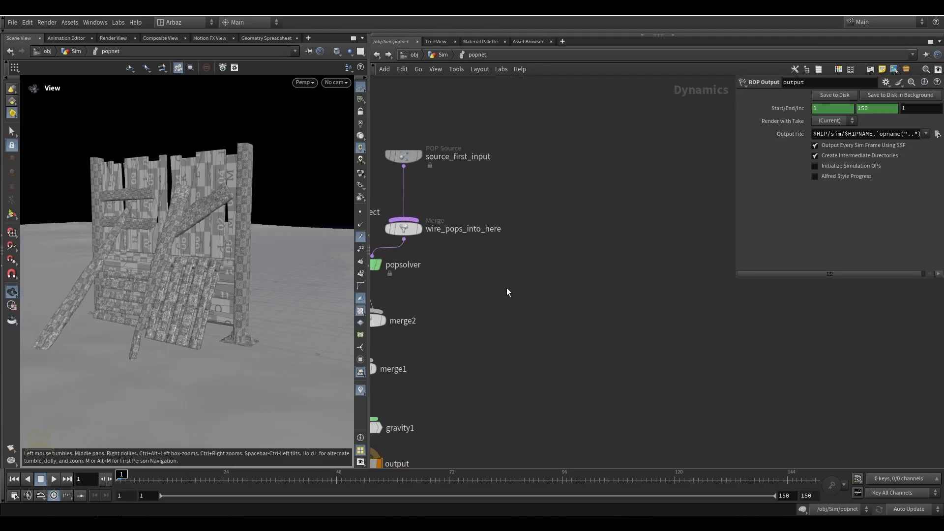
middle_click_drag(507, 288, 477, 313)
left_click(473, 291)
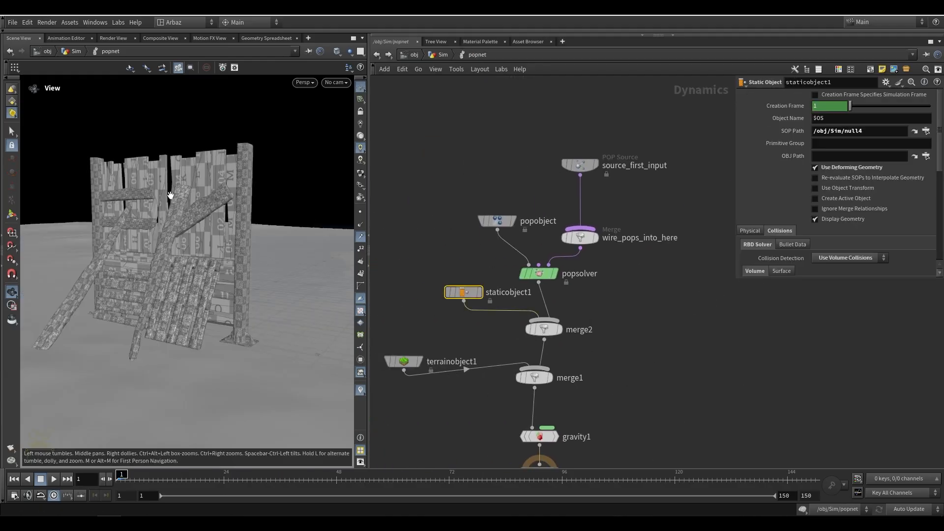
left_click(575, 165)
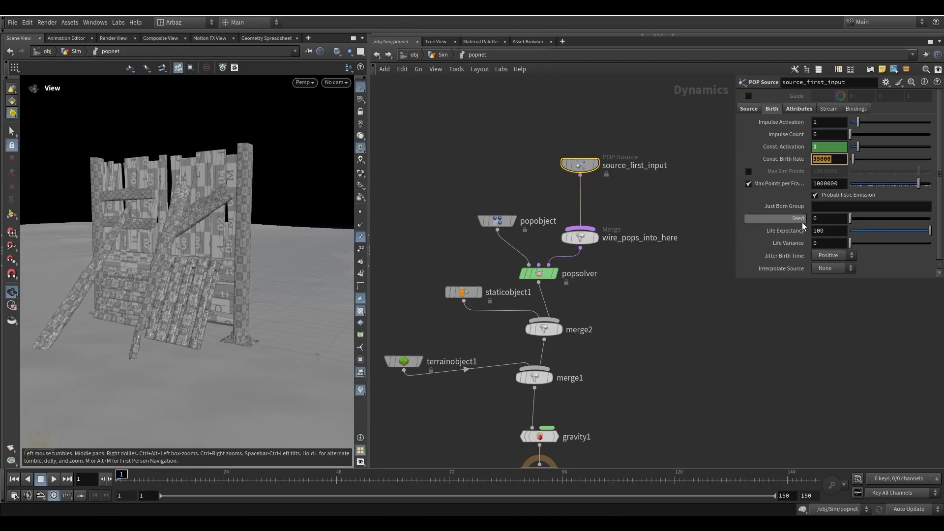
left_click(799, 108)
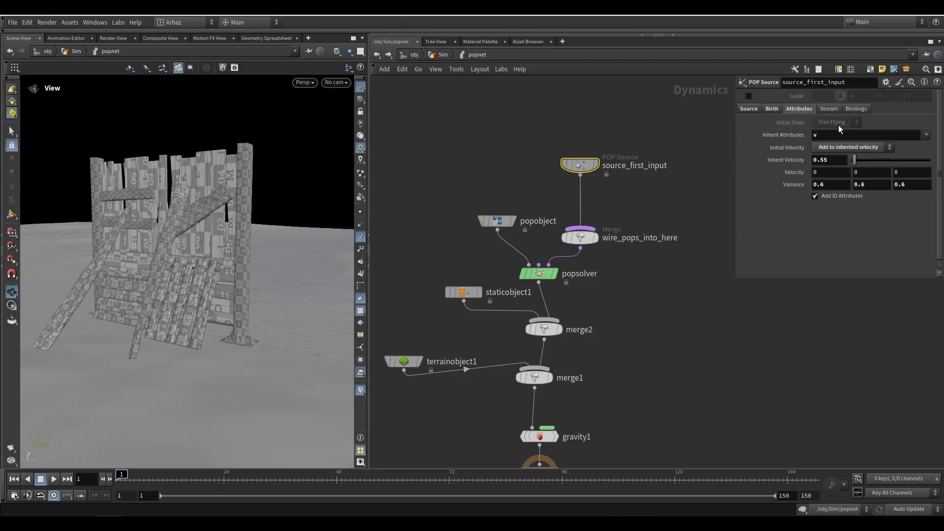
left_click(841, 162)
left_click(749, 108)
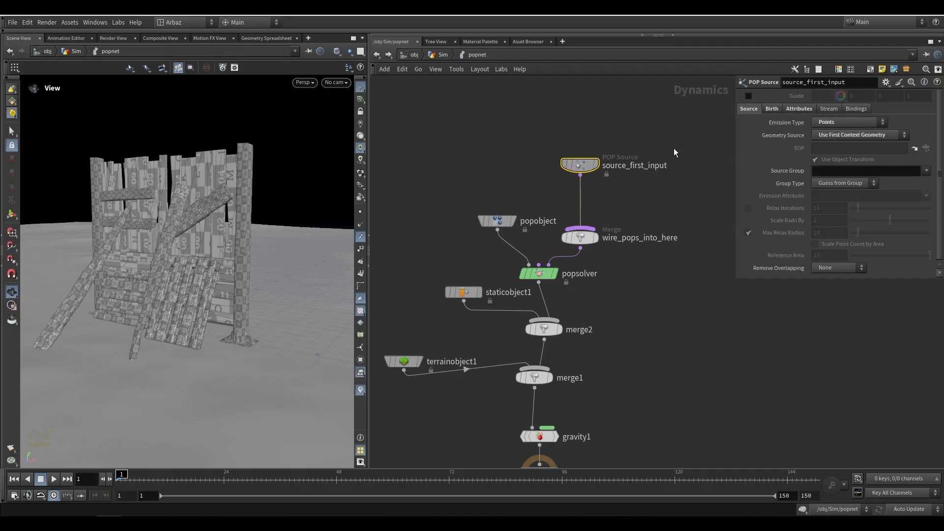
scroll(674, 148, "down", 2)
left_click(435, 56)
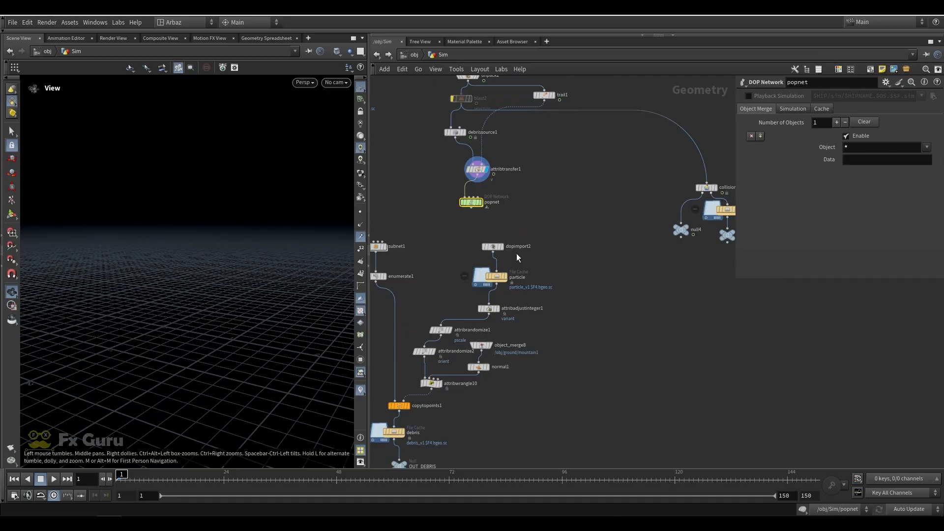
Display dopimport2 and the particle cache, play back the cached particles, and scrub to frame 40.
left_click(493, 246)
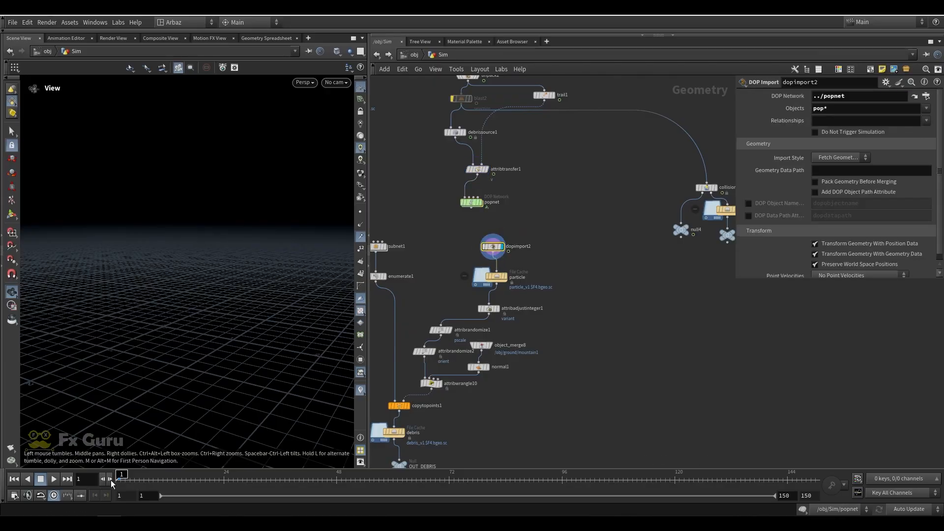
left_click(497, 276)
left_click(52, 482)
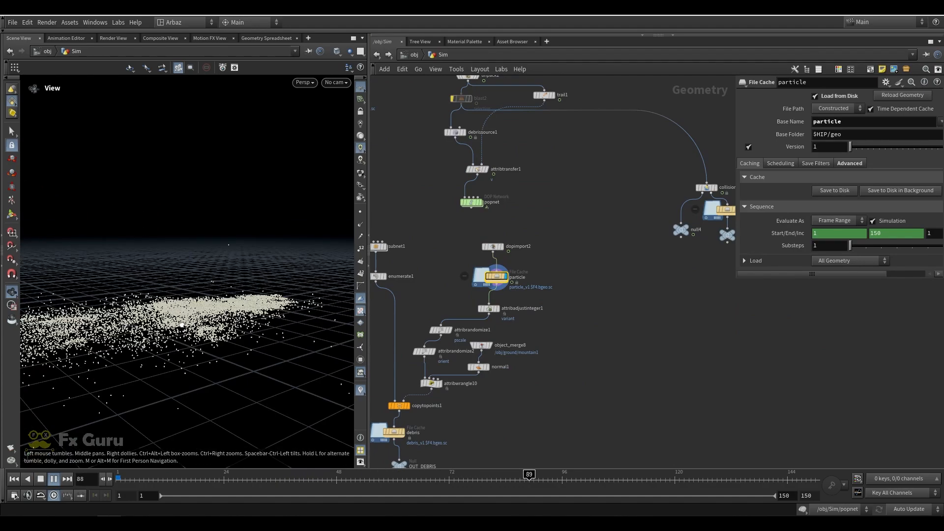
left_click(54, 481)
left_click(54, 482)
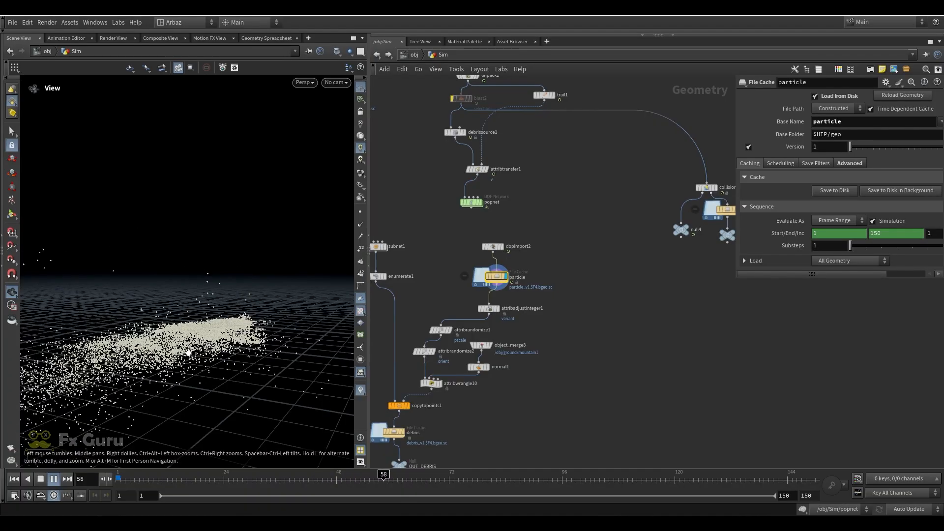
left_click_drag(129, 482, 300, 481)
Review the variant, pscale and orient attribute nodes below the particle cache, and the object_merge8 settings.
left_click(490, 309)
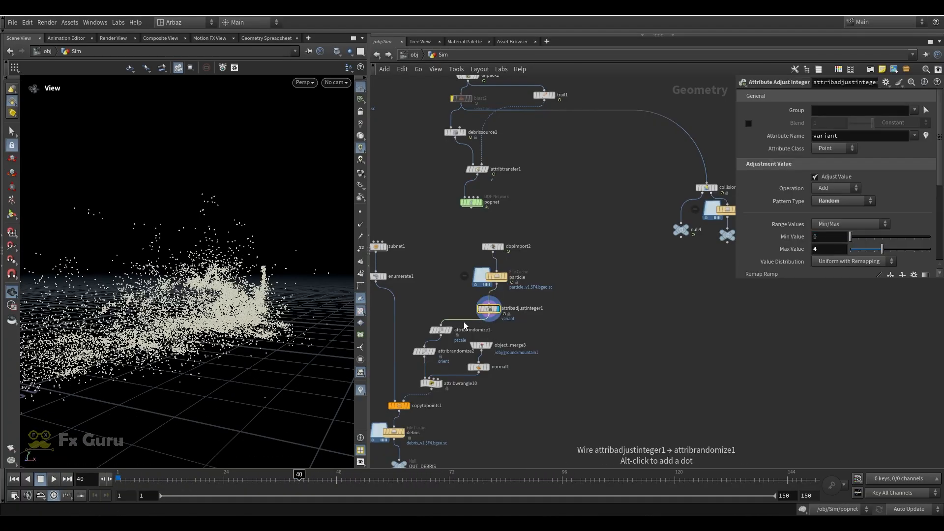
left_click(441, 330)
left_click(435, 354)
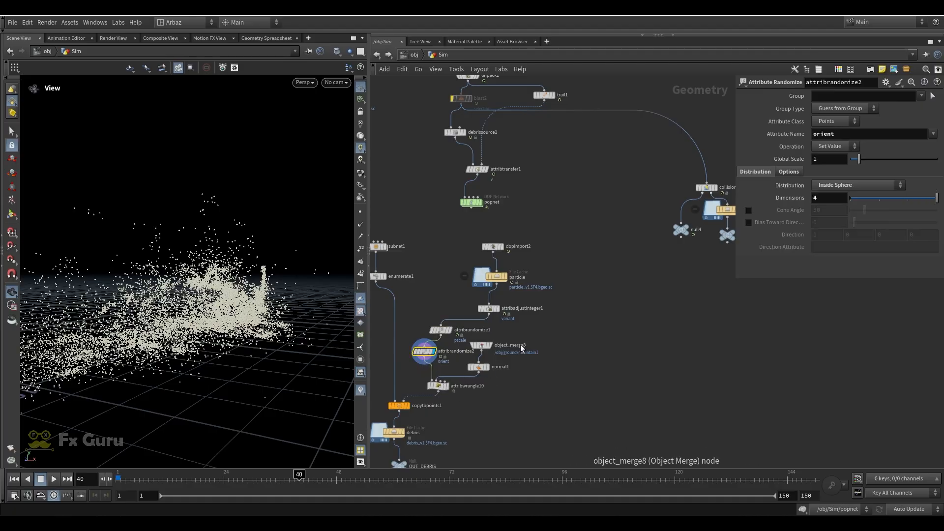
left_click_drag(522, 341, 452, 398)
left_click(524, 387)
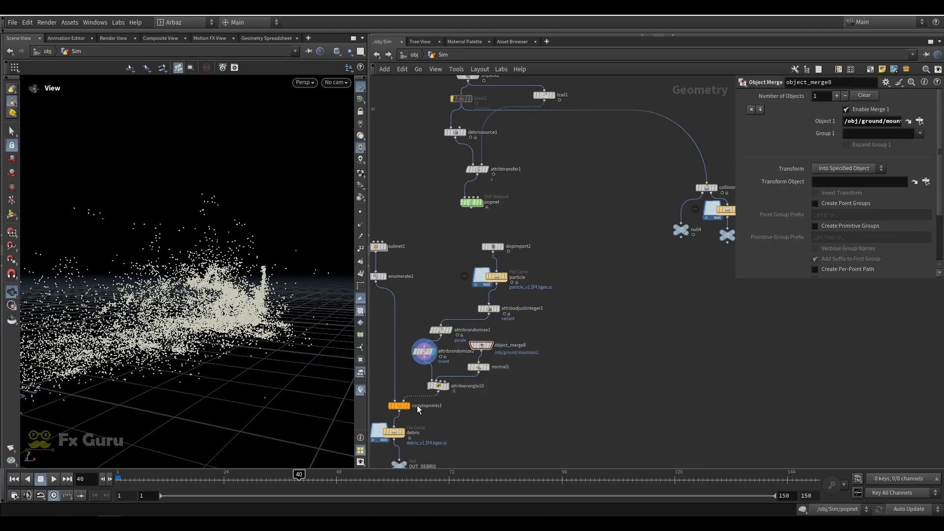
Bypass object_merge8, normal1 and attribwrangle10, and display the debris instanced by copytopoints1.
left_click_drag(514, 402, 427, 341)
middle_click_drag(470, 402, 503, 391)
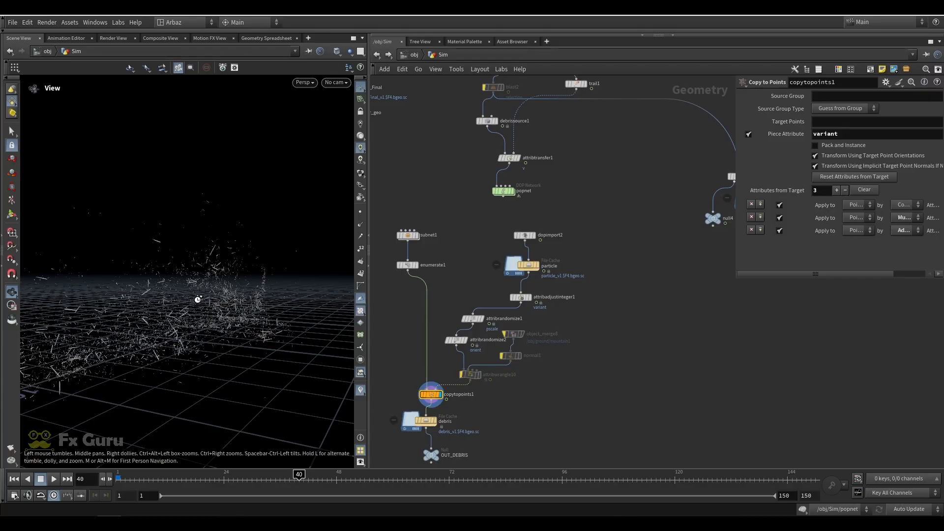
left_click_drag(198, 300, 157, 307)
scroll(408, 259, "up", 4)
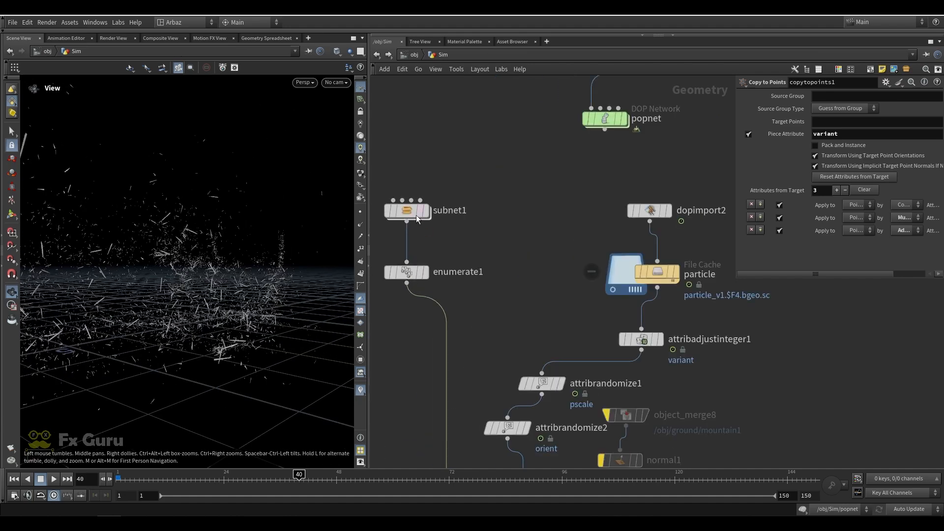
Open subnet1, display its object_merge8 node, and frame the merged render geometry.
double_click(407, 210)
scroll(496, 269, "down", 4)
scroll(499, 270, "up", 5)
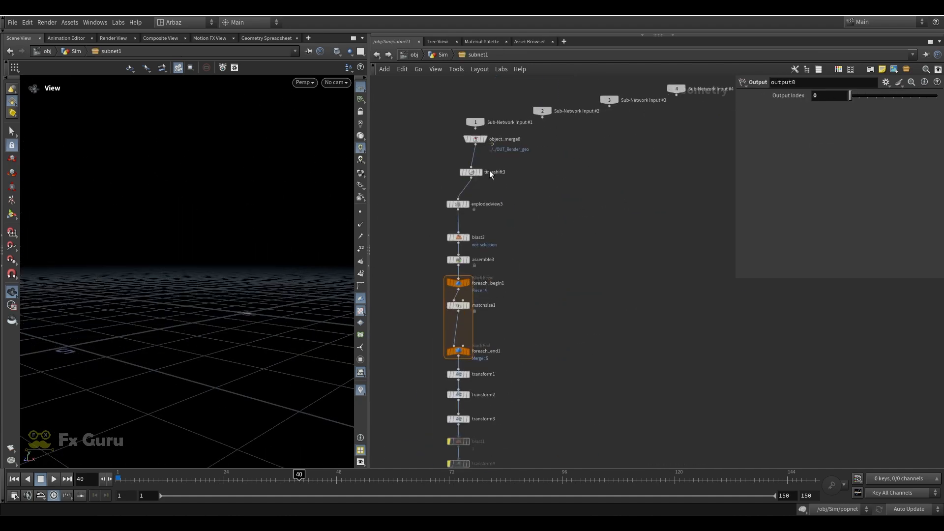
left_click(484, 131)
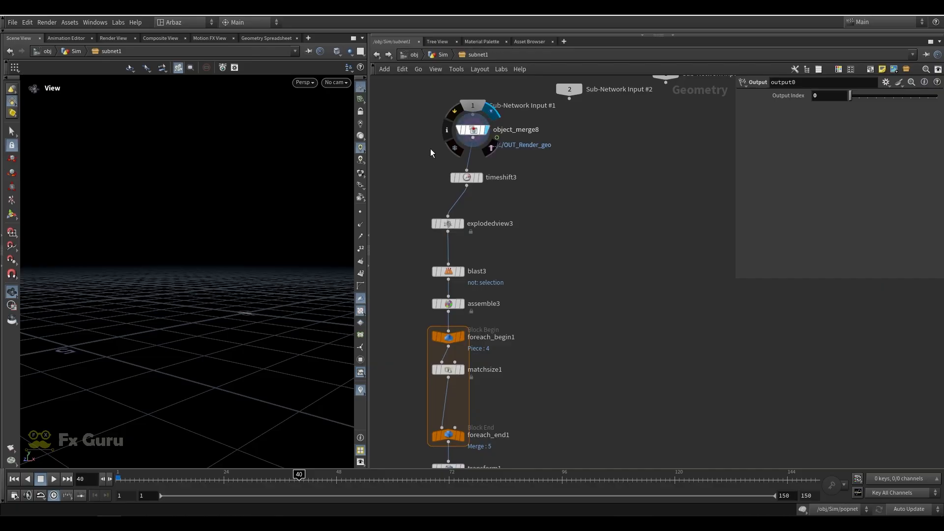
key("space+g")
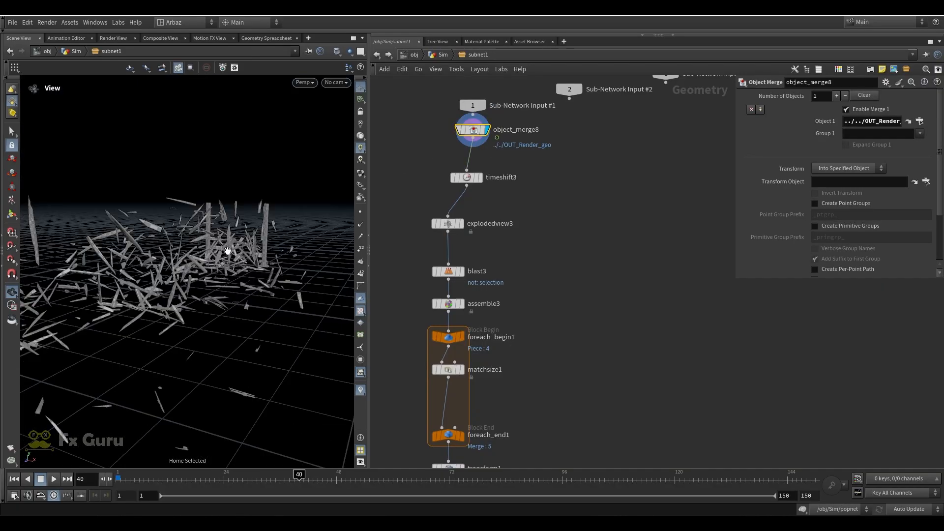
Step through timeshift3, blast3 and assemble3 to transform1, and frame its debris pieces.
left_click(479, 178)
left_click(465, 272)
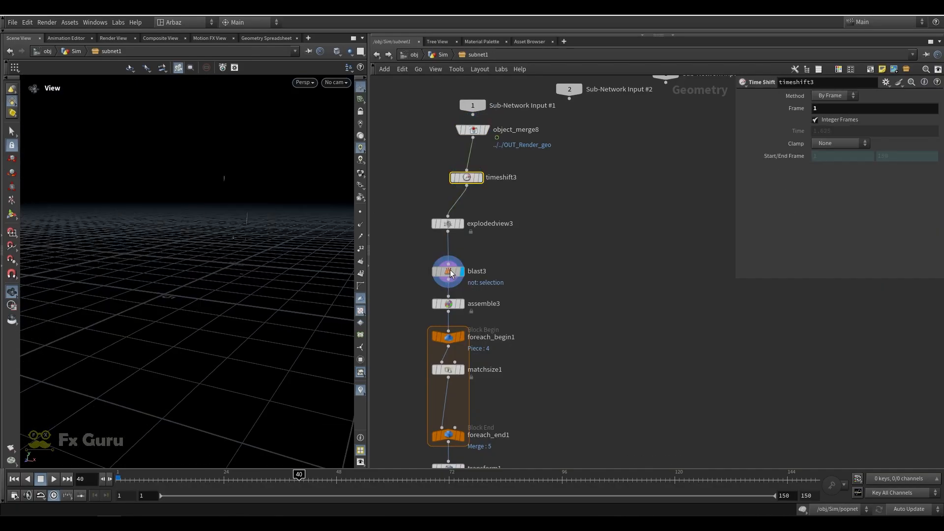
left_click(462, 305)
middle_click_drag(511, 297, 525, 146)
left_click(480, 317)
key("space+g")
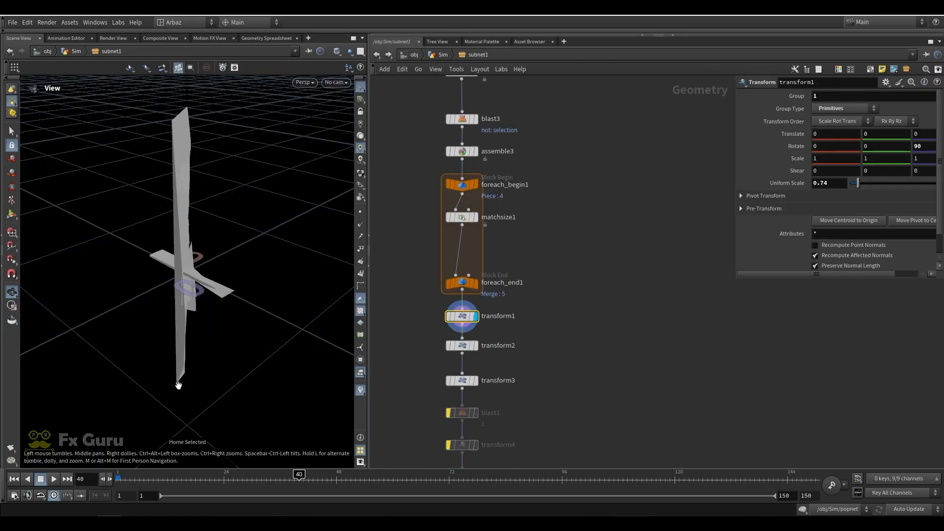
Step through transform2 and transform3 to output0 in subnet1, and return to the Sim network.
left_click(465, 344)
left_click(465, 380)
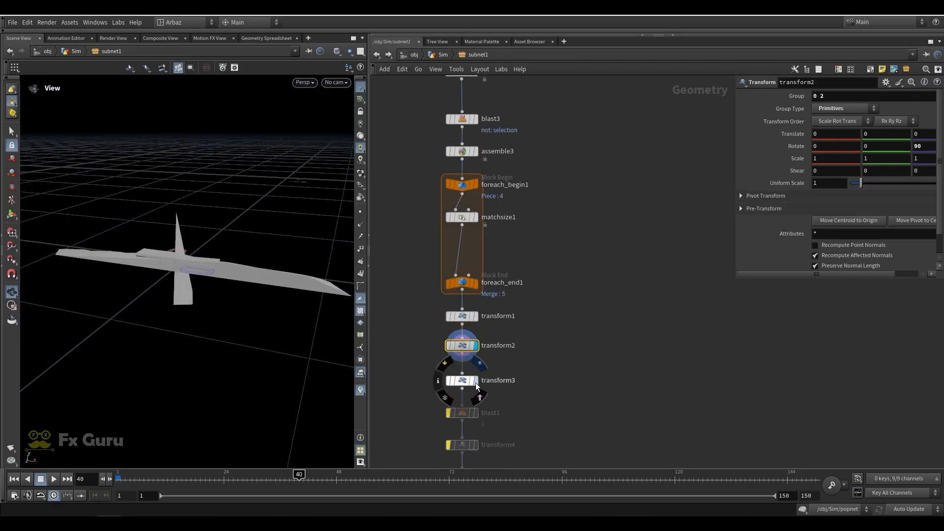
middle_click_drag(492, 456, 489, 329)
left_click(463, 382)
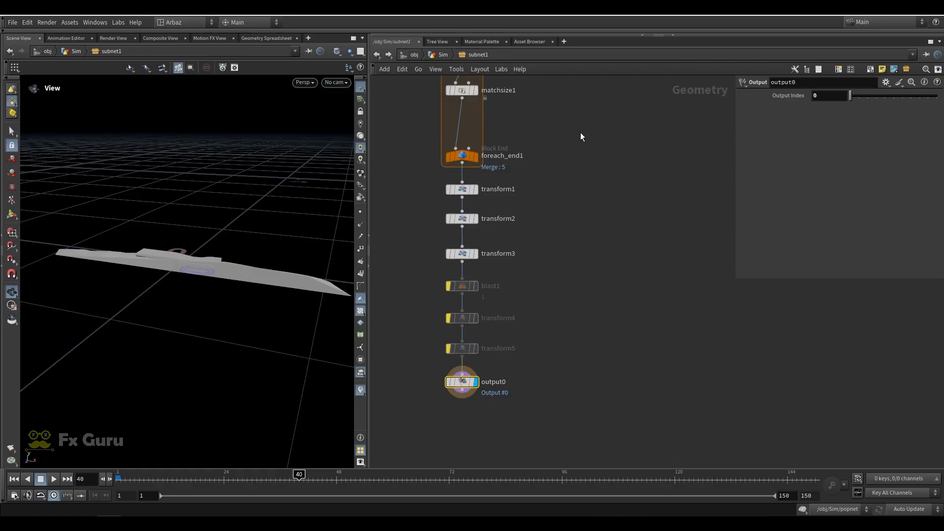
left_click(442, 55)
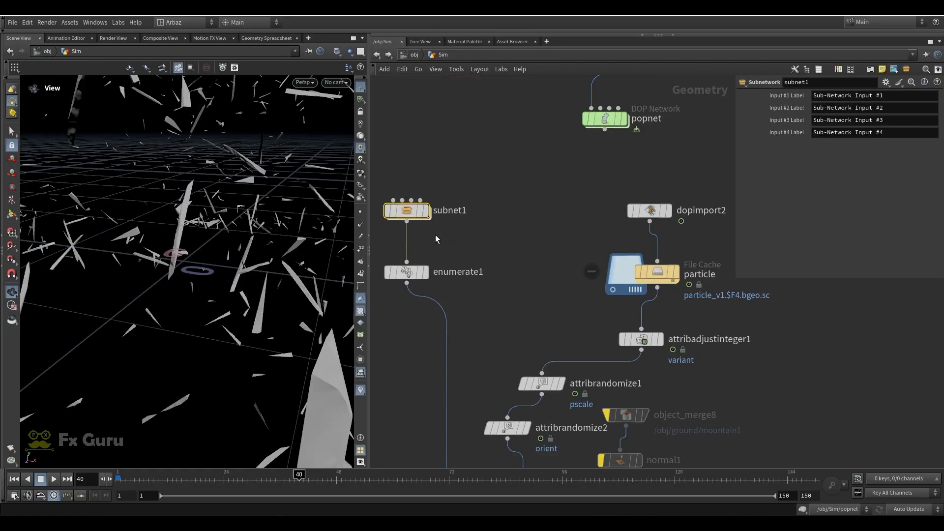
Display enumerate1 and review its variant attribute settings, along with those of copytopoints1.
left_click(405, 275)
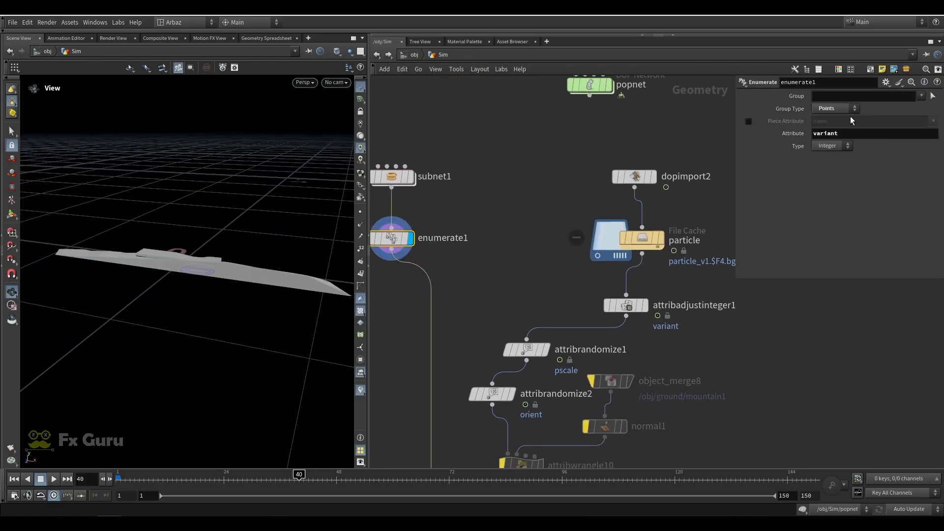
middle_click_drag(541, 271, 506, 165)
scroll(489, 185, "down", 5)
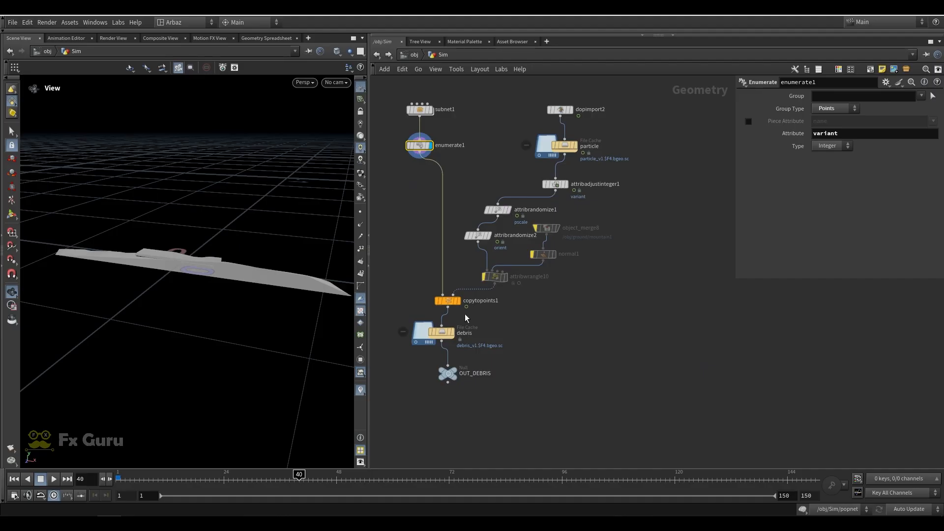
left_click(449, 300)
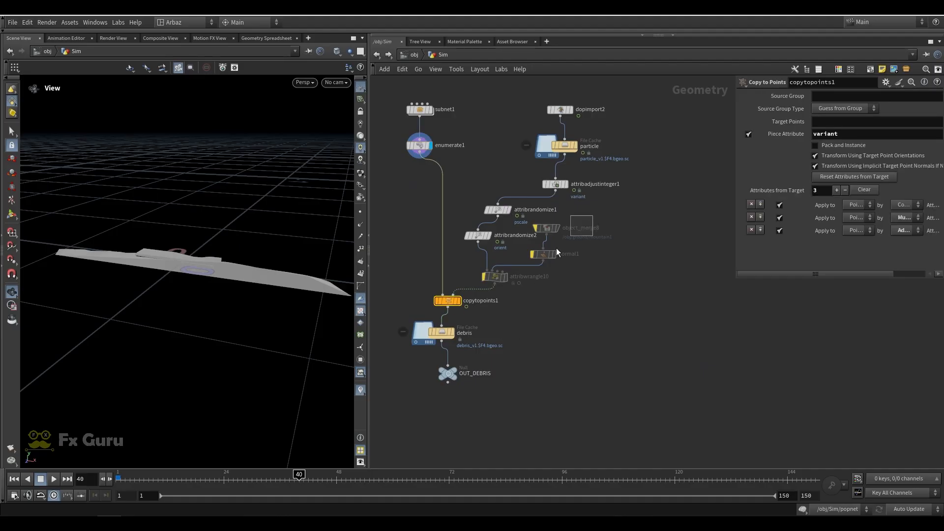
left_click_drag(556, 253, 498, 290)
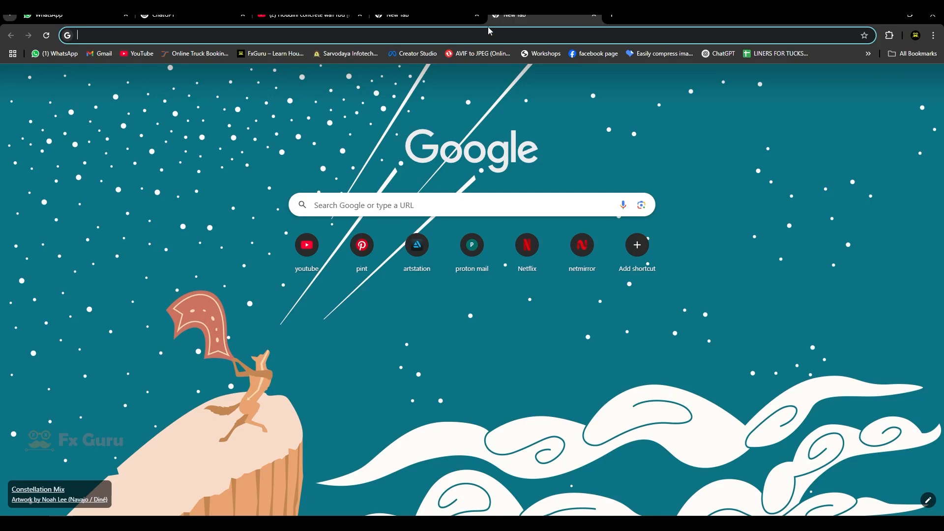
Switch to the web browser, open YouTube and search for "akstudio", refining the search to "akstudio houdini".
left_click(307, 245)
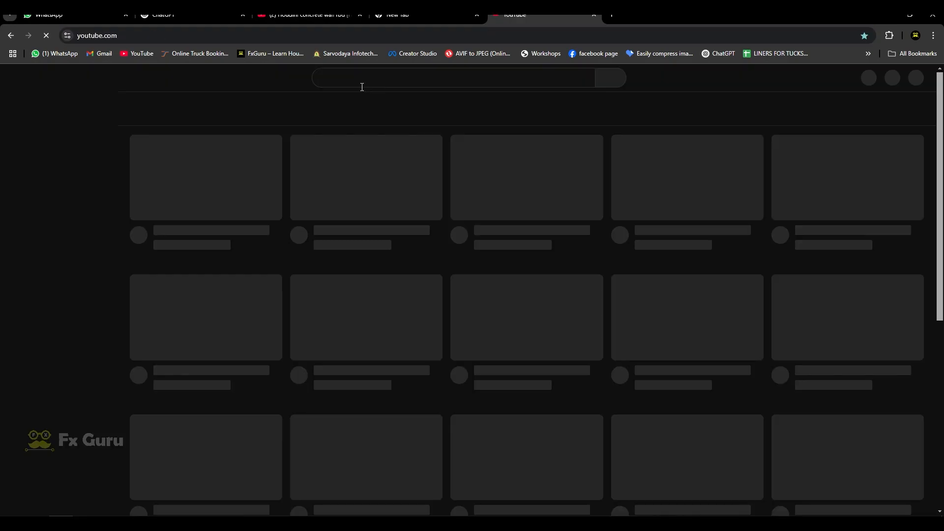
left_click(356, 80)
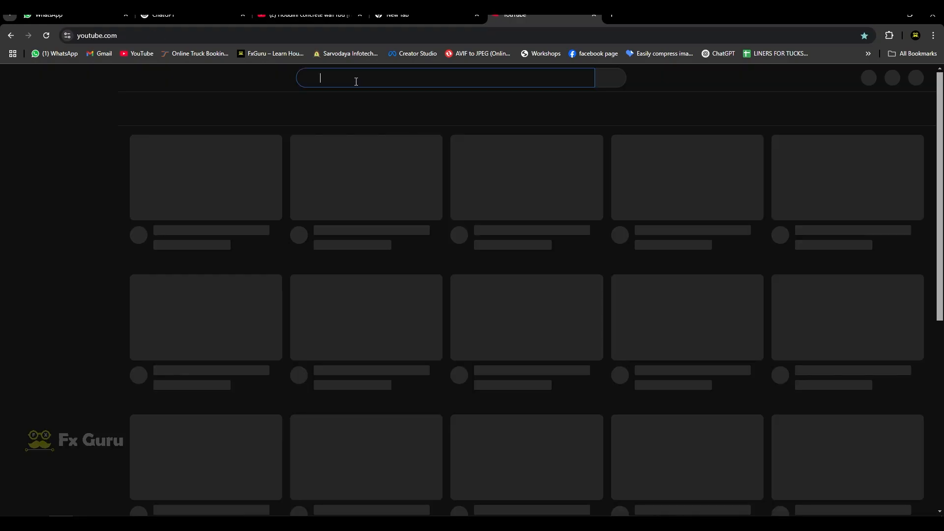
type("akstudio")
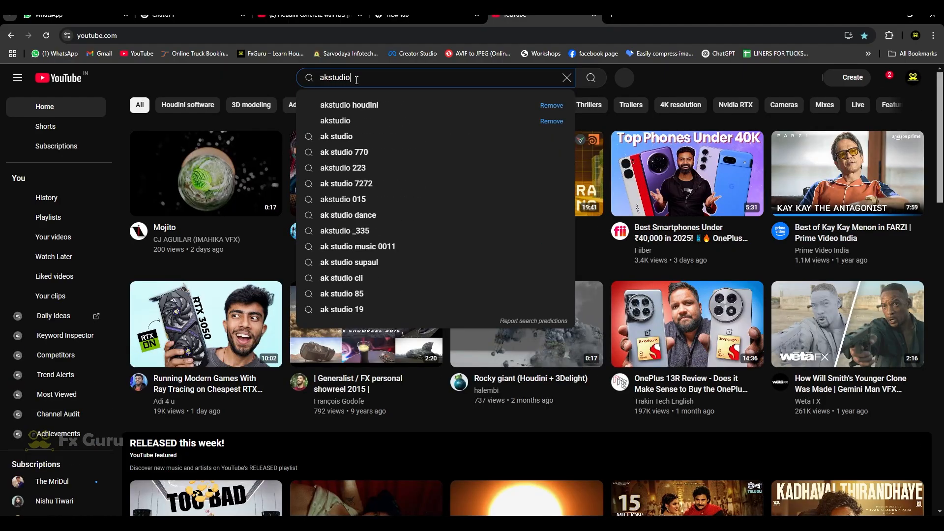
key("Return")
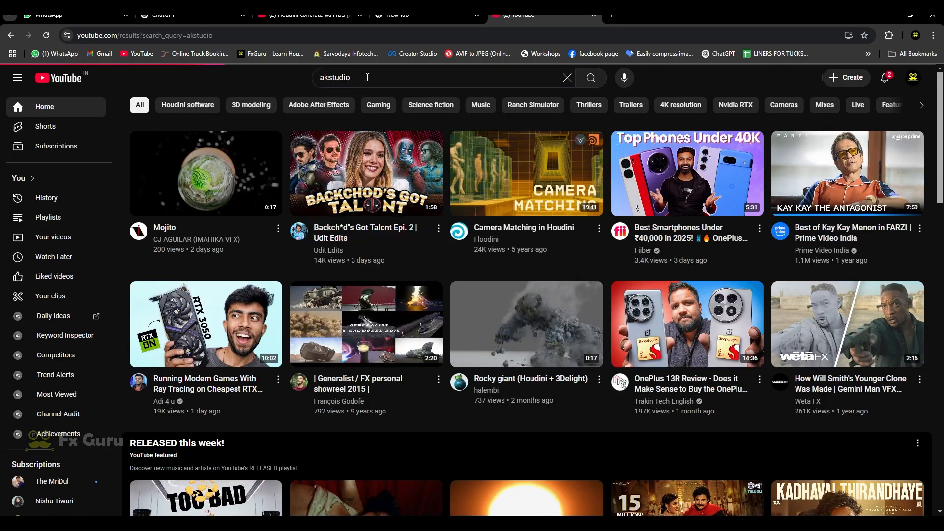
left_click(367, 78)
type("h")
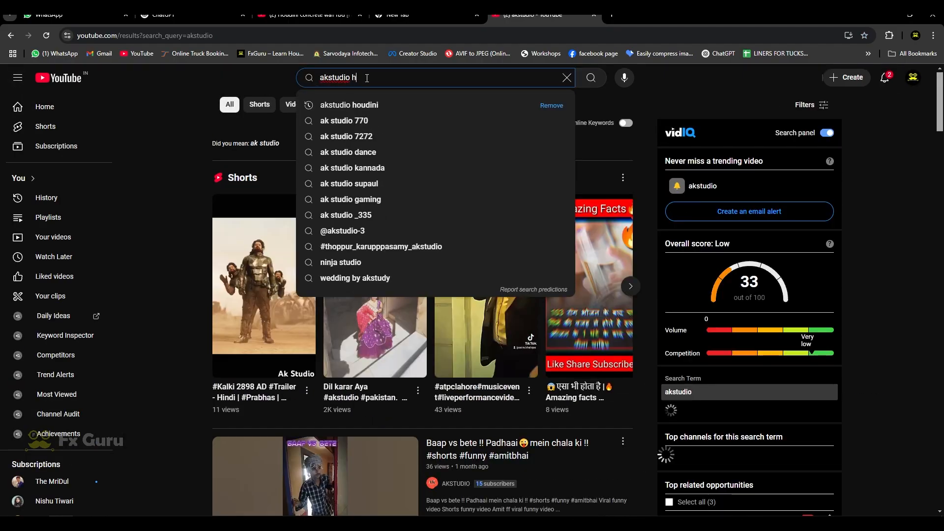
type("oudinin")
key("Return")
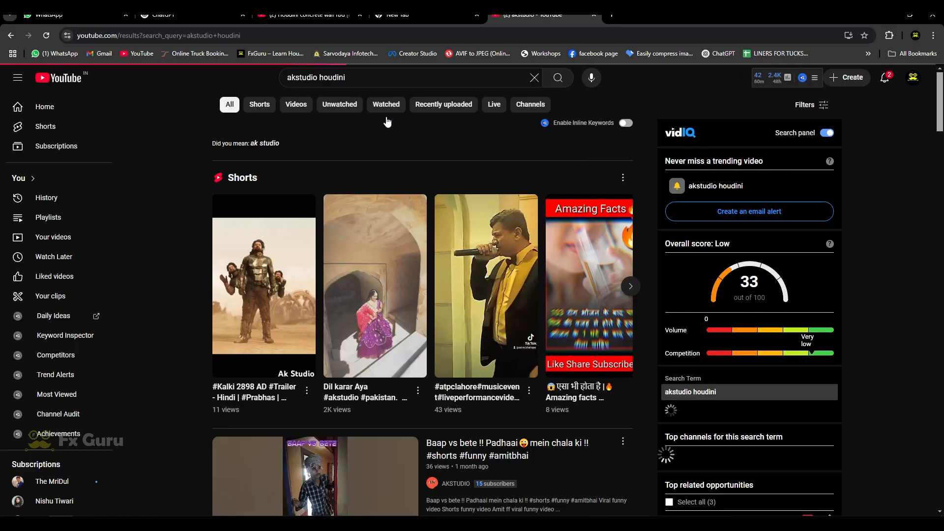
Open the Ak Studio channel, browse its uploaded videos, and switch back to Houdini.
left_click(442, 179)
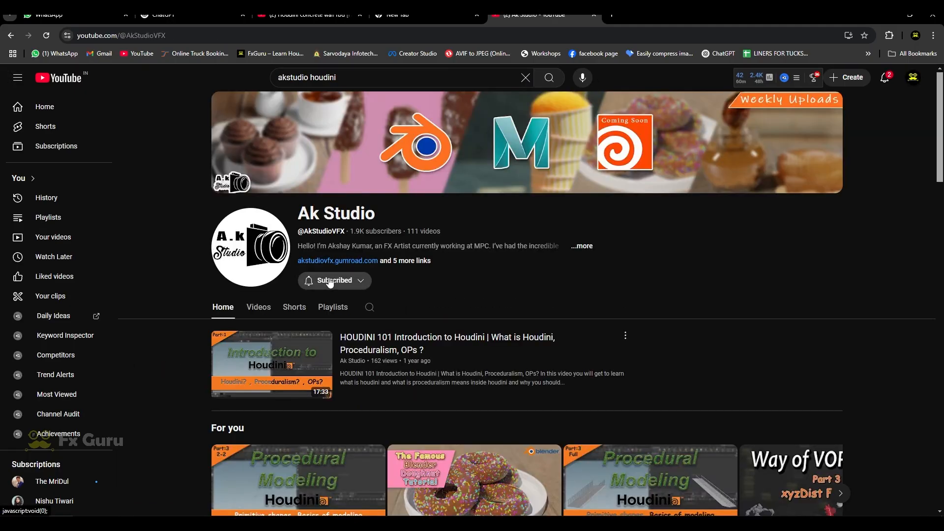
scroll(330, 272, "down", 3)
scroll(330, 274, "up", 3)
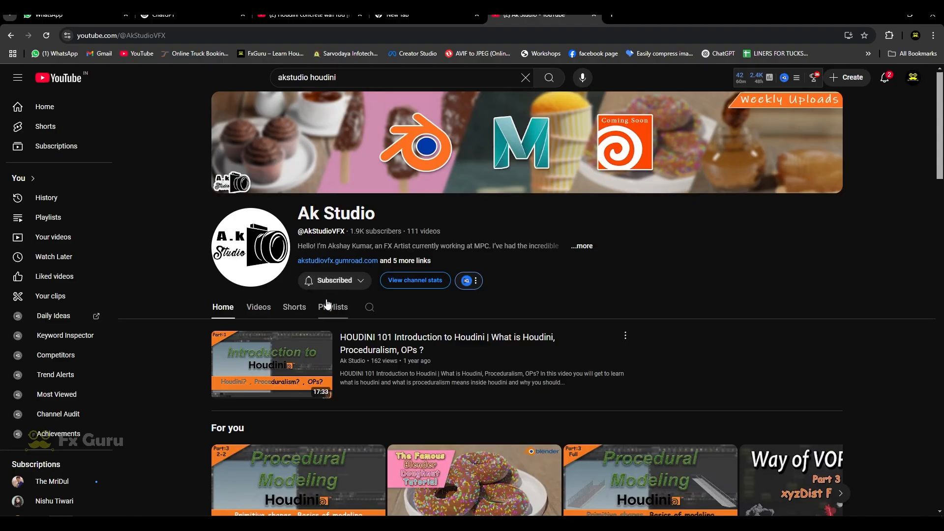
left_click(258, 306)
scroll(199, 315, "down", 4)
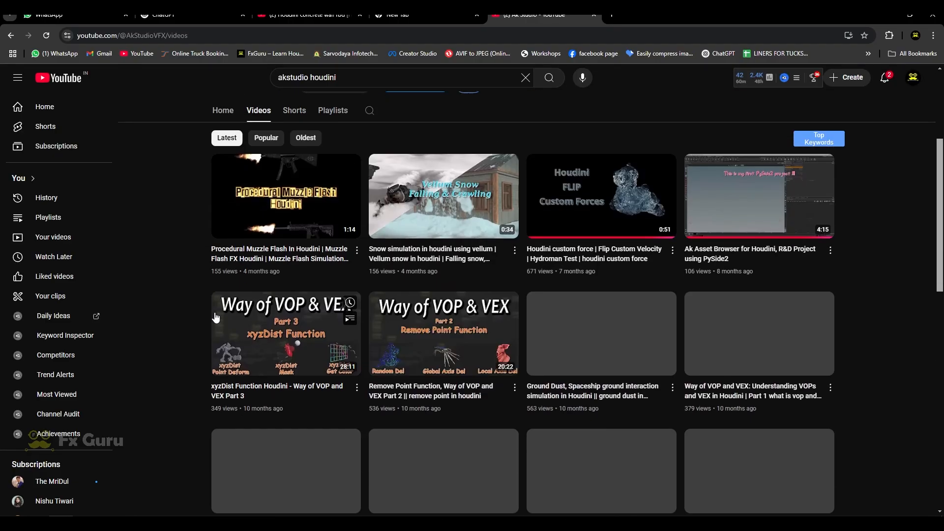
scroll(349, 315, "down", 5)
scroll(349, 314, "up", 6)
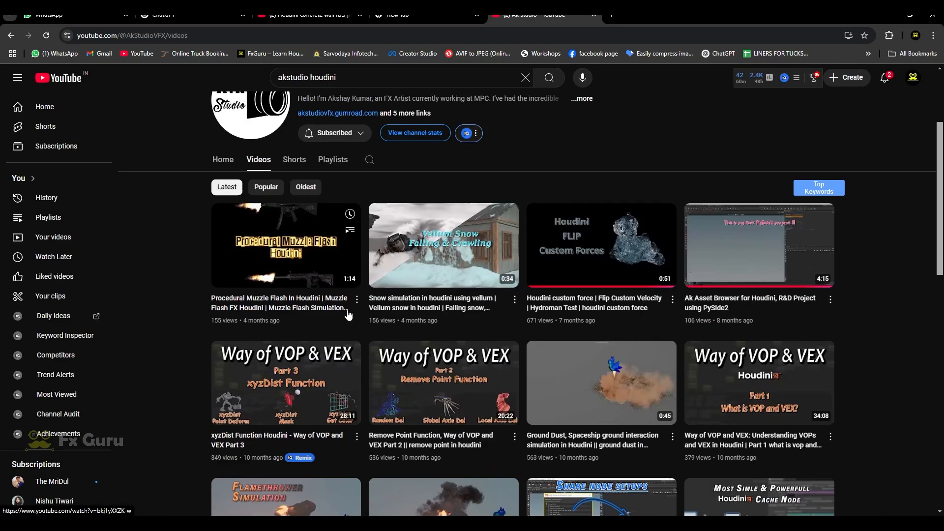
left_click(888, 18)
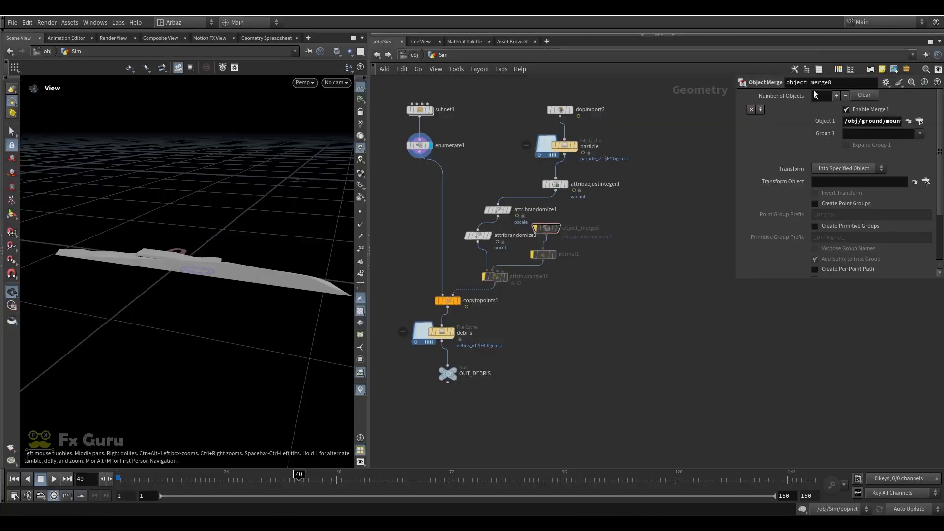
Display the attribrandomize2 points and the copytopoints1 debris, and inspect how the splinters are oriented near the ground.
middle_click_drag(414, 336, 425, 292)
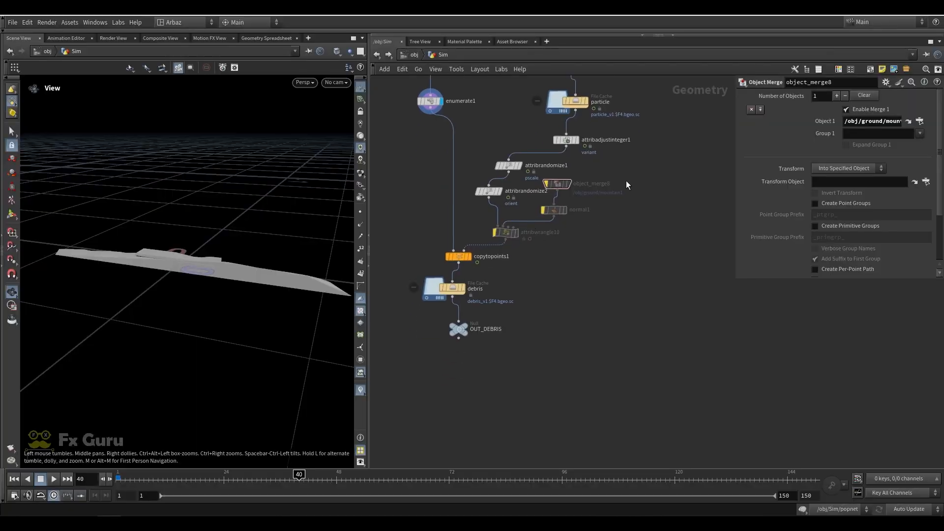
scroll(534, 214, "up", 5)
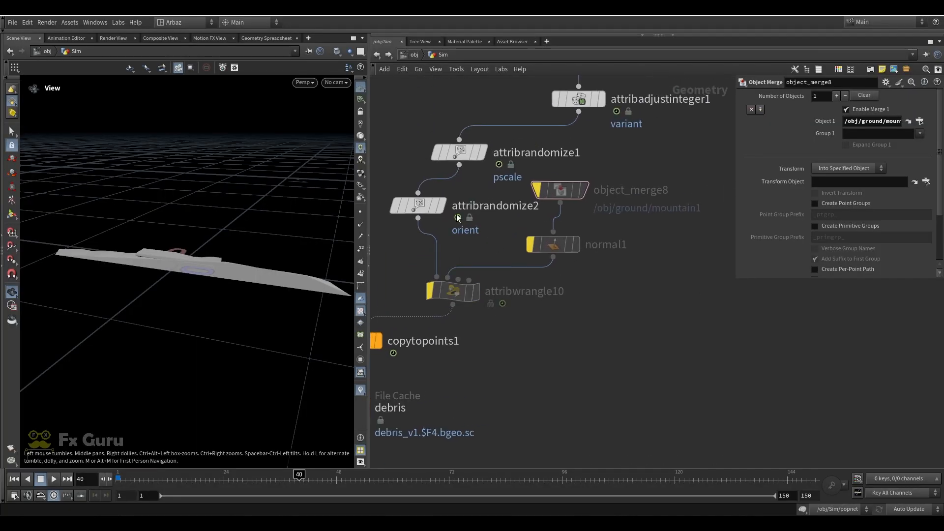
left_click(441, 212)
middle_click_drag(407, 291, 521, 240)
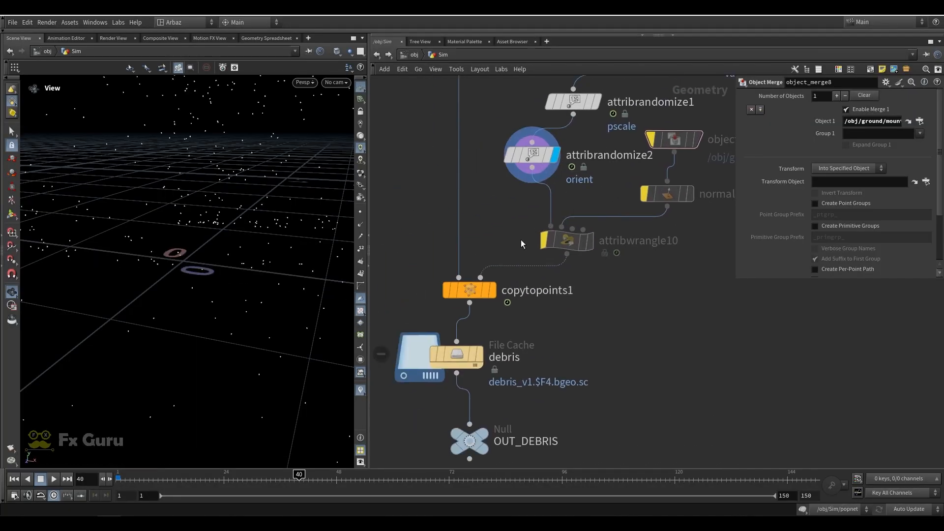
left_click(492, 291)
left_click(470, 290)
left_click_drag(226, 260, 177, 231)
right_click_drag(177, 232, 189, 278)
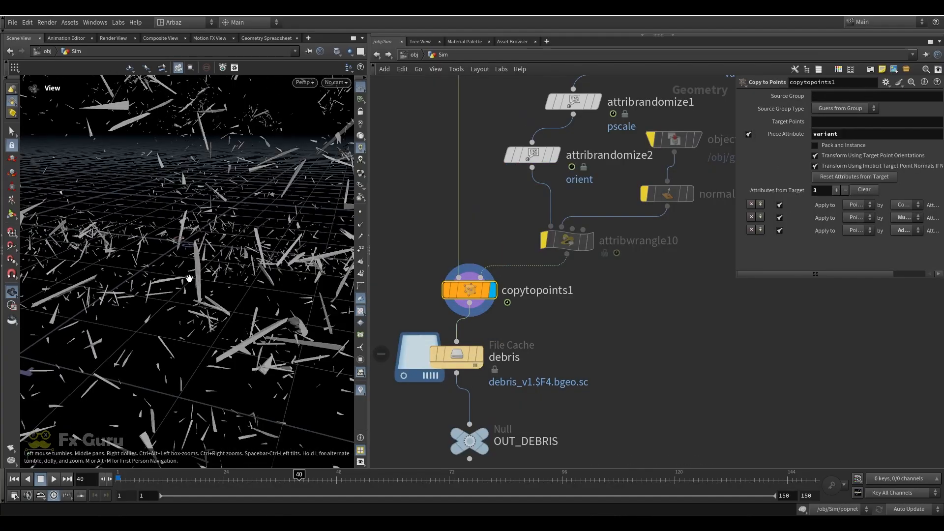
left_click_drag(190, 278, 167, 225)
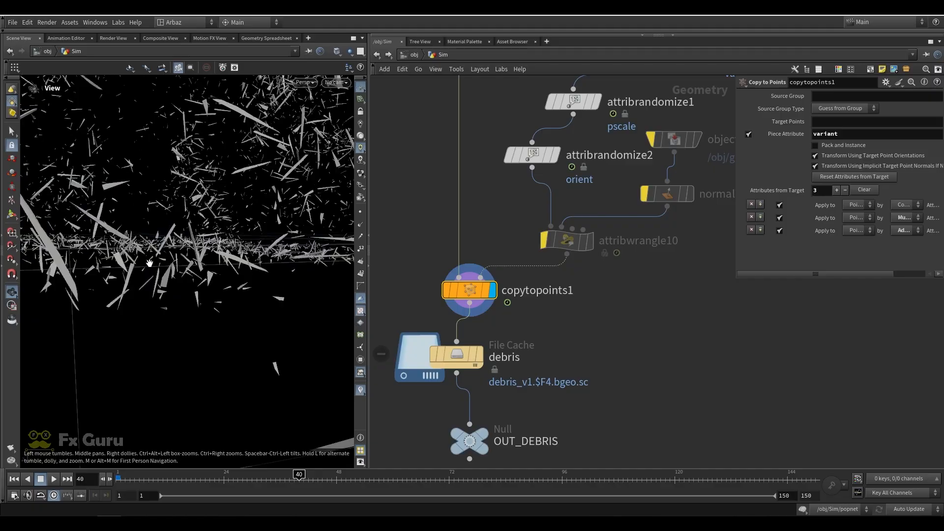
Re-enable the bypassed object_merge8, normal1 and attribwrangle10 nodes, and inspect the debris on the ground.
left_click_drag(705, 283, 576, 140)
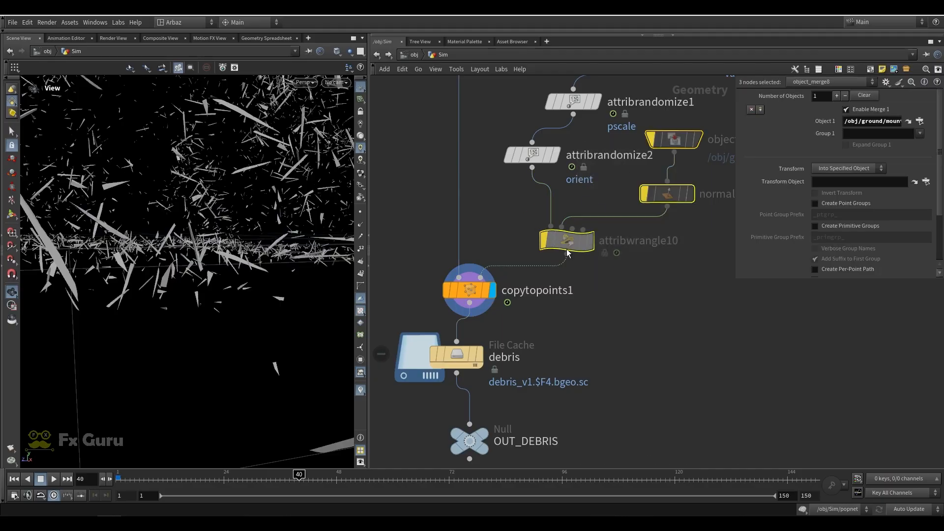
mouse_move(567, 244)
left_click(536, 213)
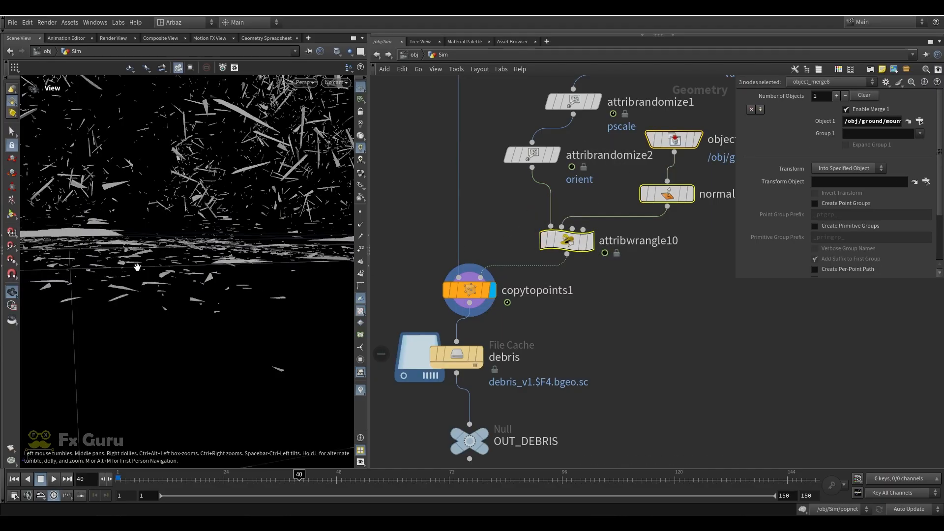
left_click_drag(171, 272, 219, 220)
Step the display through object_merge8 and normal1 to attribwrangle10.
middle_click_drag(690, 265, 592, 307)
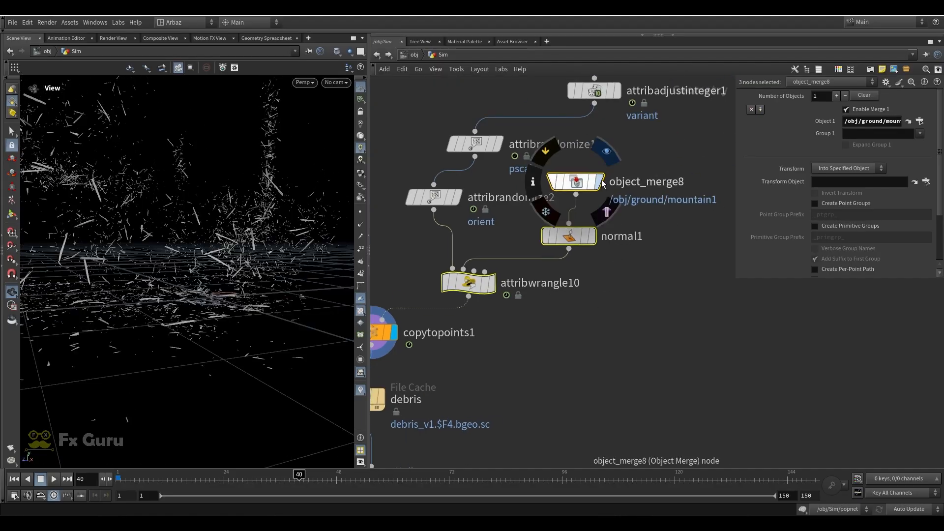
left_click(599, 182)
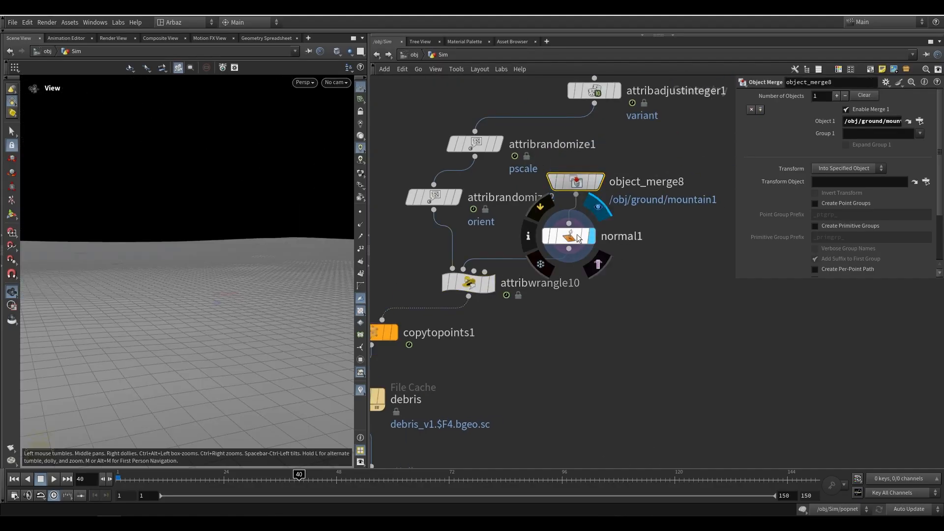
left_click(593, 236)
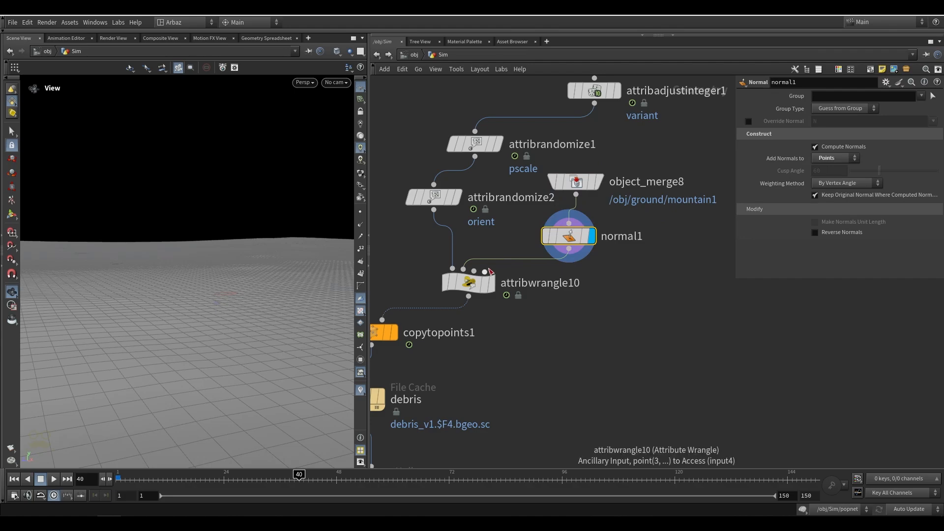
left_click(493, 285)
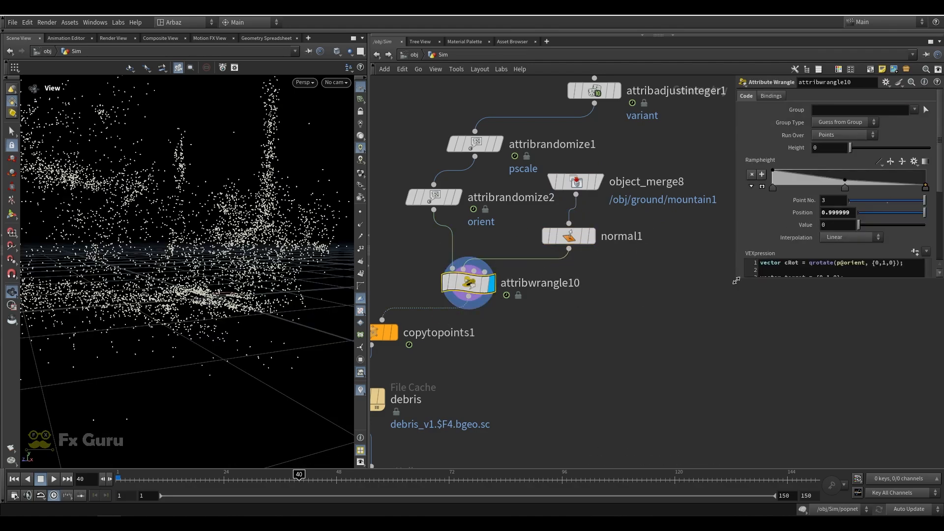
Enlarge the attribwrangle10 parameters and examine its VEX code, from the qrotate call to the slerp line for orient.
left_click_drag(736, 280, 607, 376)
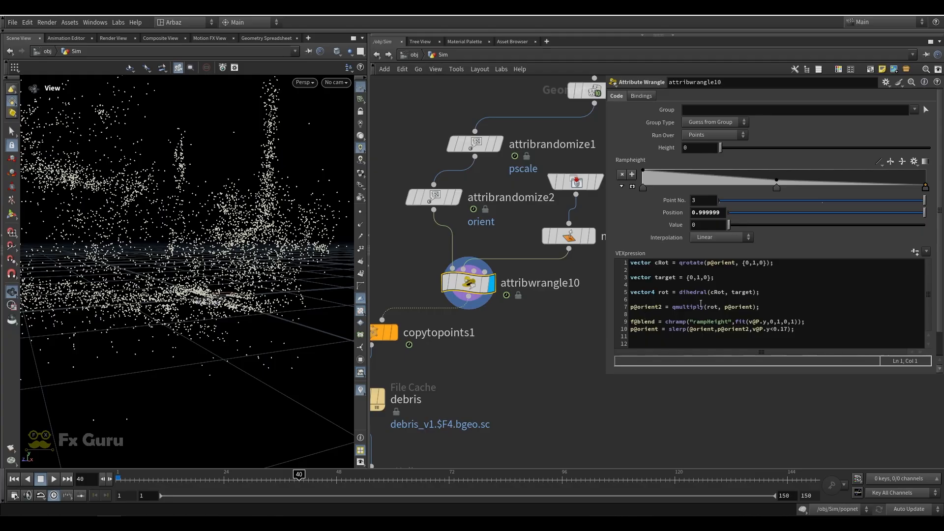
left_click_drag(655, 262, 702, 263)
left_click(659, 264)
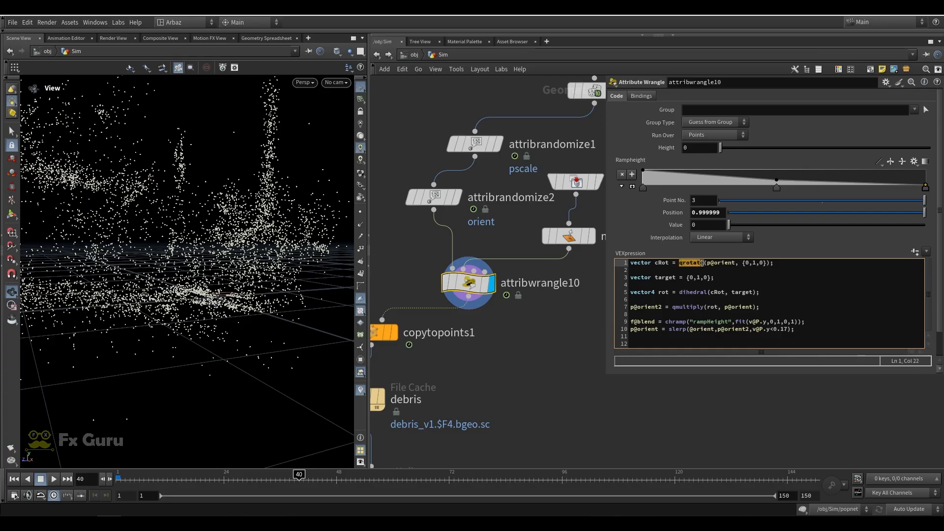
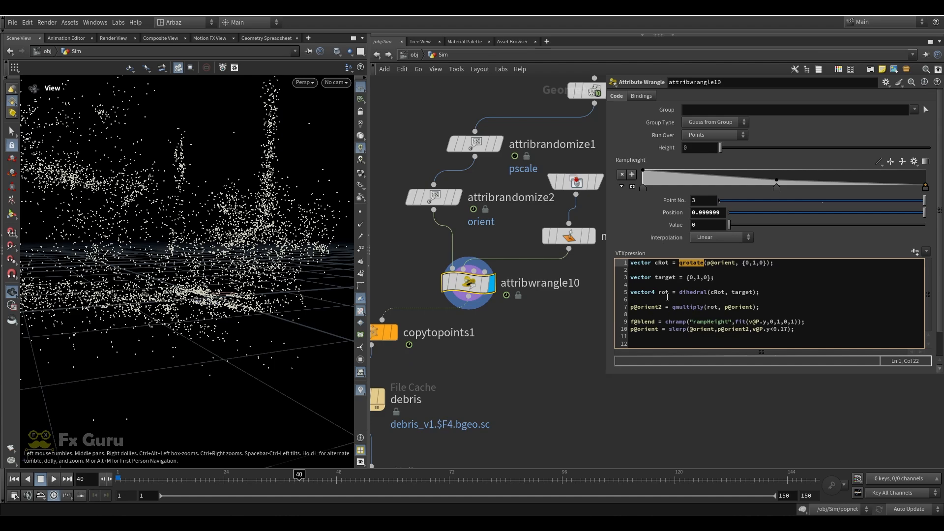
left_click_drag(609, 369, 593, 369)
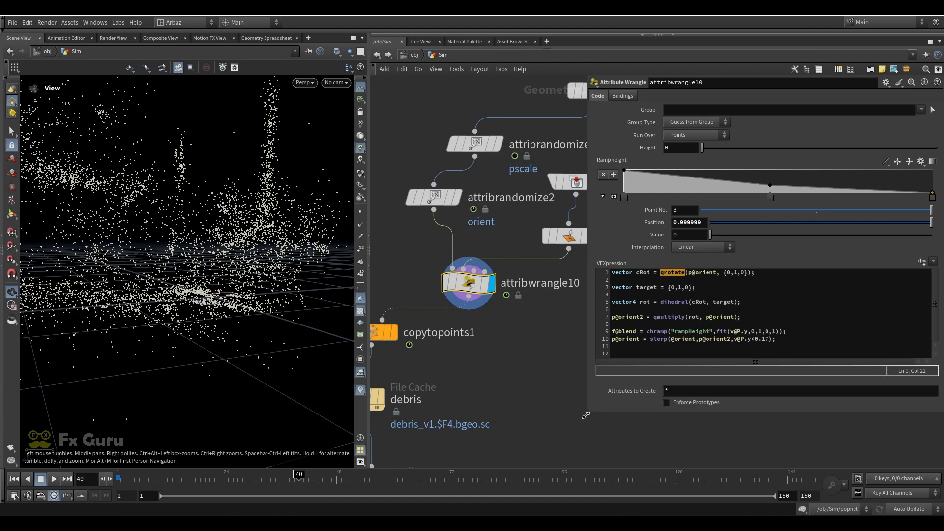
left_click(701, 340)
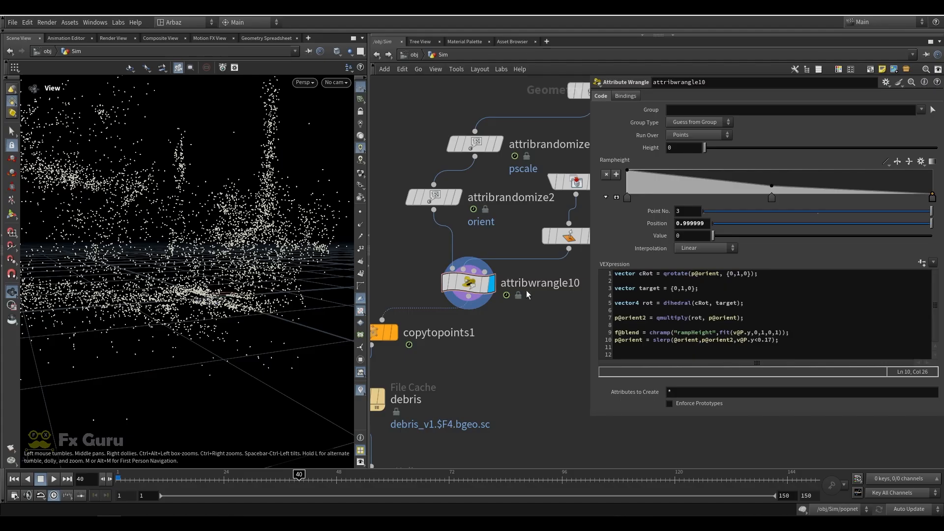
middle_click_drag(527, 294, 484, 305)
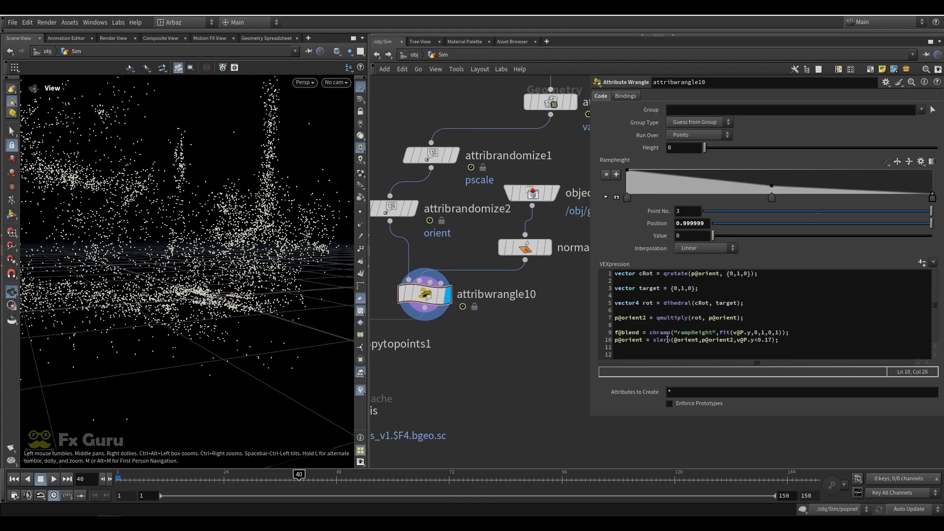
Examine the 0.17 height threshold in attribwrangle10's slerp line, comparing its points with those of attribrandomize2.
left_click_drag(73, 306, 173, 263)
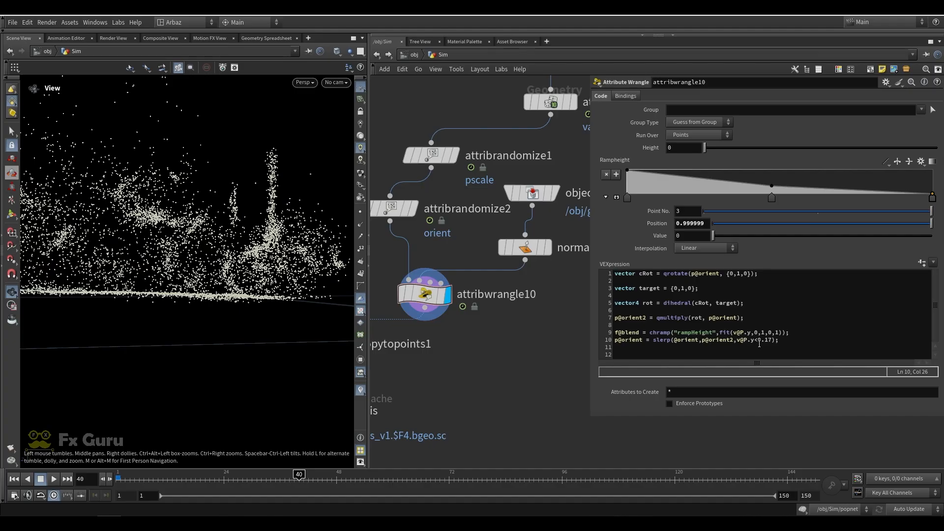
double_click(760, 340)
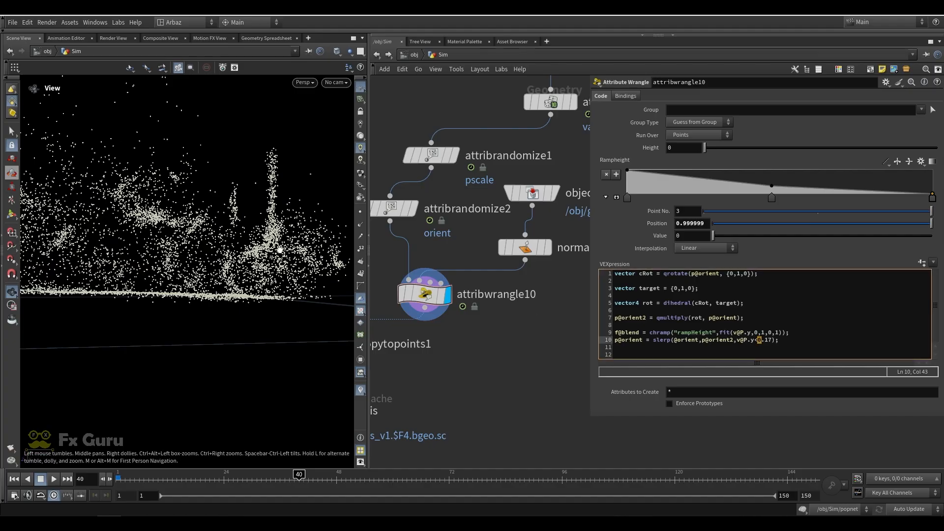
left_click(394, 208)
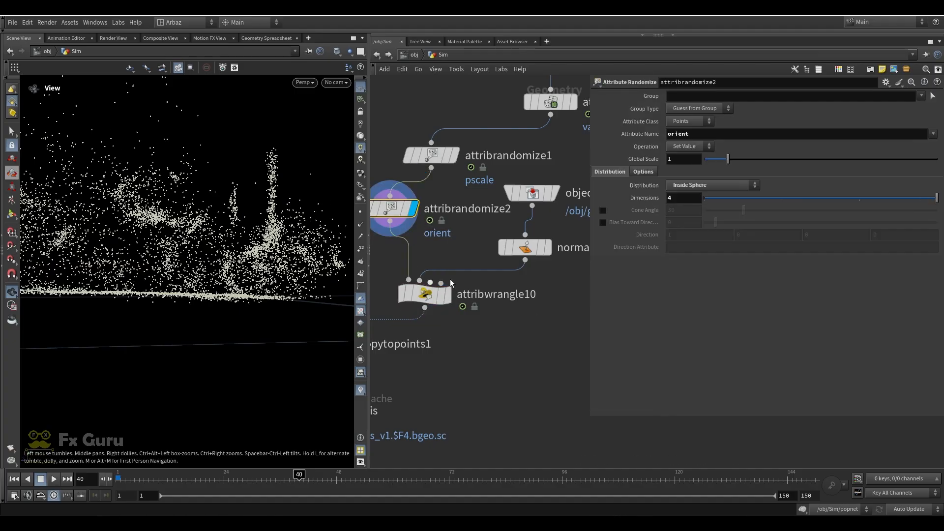
left_click(428, 295)
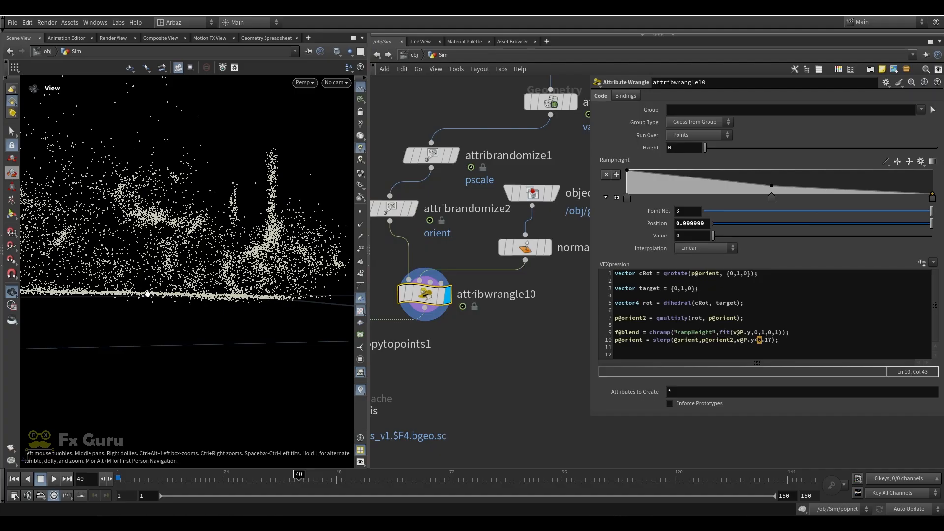
left_click_drag(147, 295, 152, 296)
Display copytopoints1 and inspect the splinters near the ground up close in the right view.
middle_click_drag(479, 323, 564, 264)
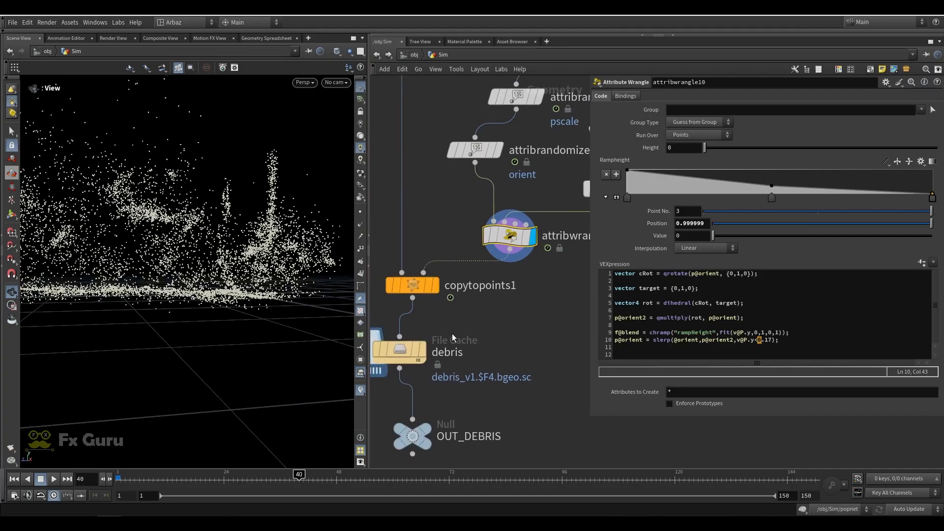
left_click(436, 285)
key("space+4")
scroll(232, 295, "up", 8)
scroll(239, 293, "up", 3)
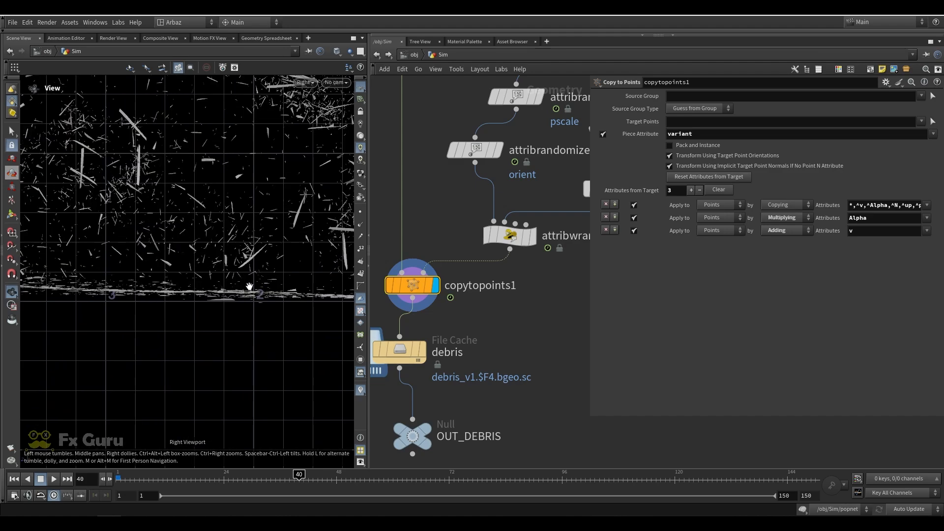
scroll(231, 281, "up", 3)
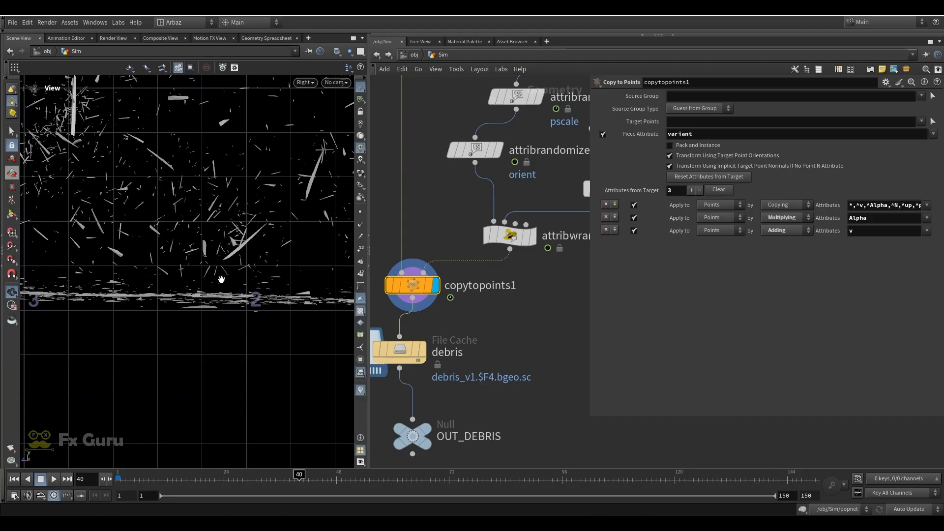
Return to the perspective view, display the debris cache and its OUT_DEBRIS null, and rewind to frame 1.
key("space+1")
left_click_drag(238, 297, 248, 259)
scroll(472, 331, "down", 1)
middle_click_drag(472, 331, 519, 278)
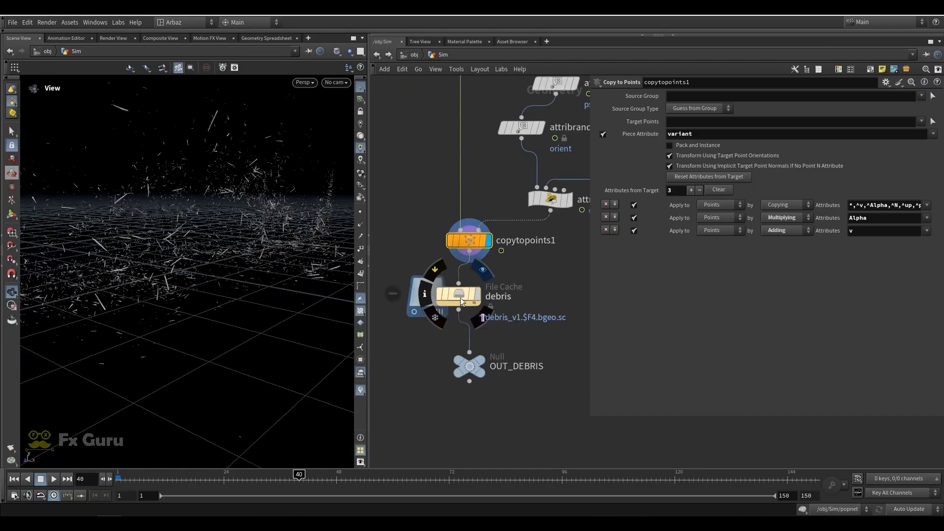
left_click(417, 314)
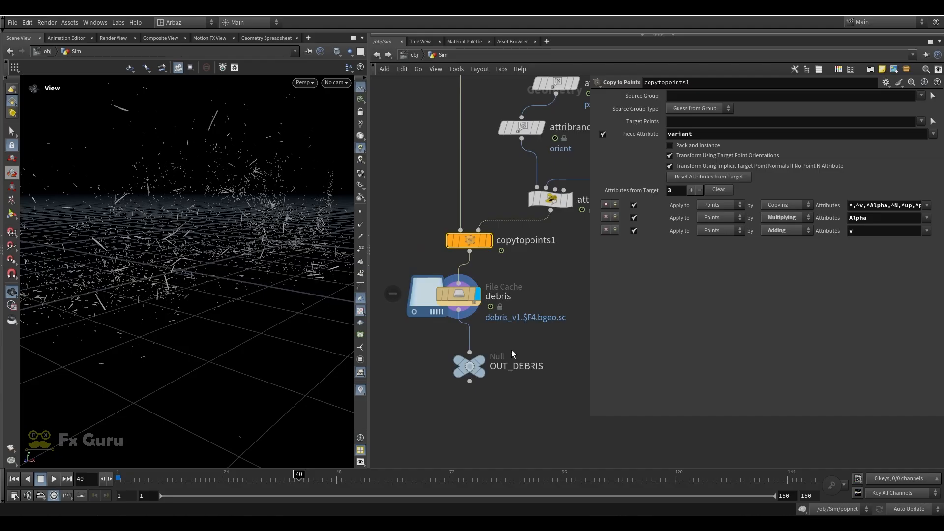
left_click(472, 366)
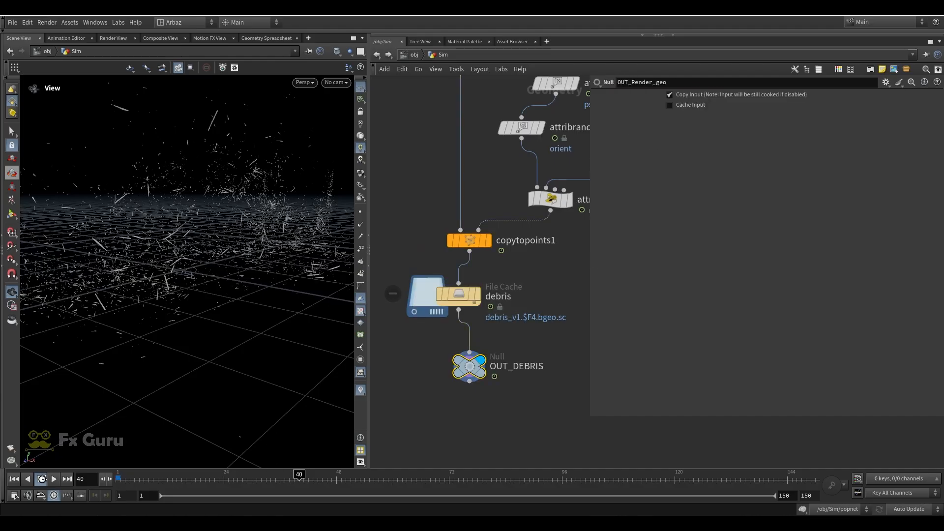
left_click(14, 479)
scroll(518, 358, "down", 10)
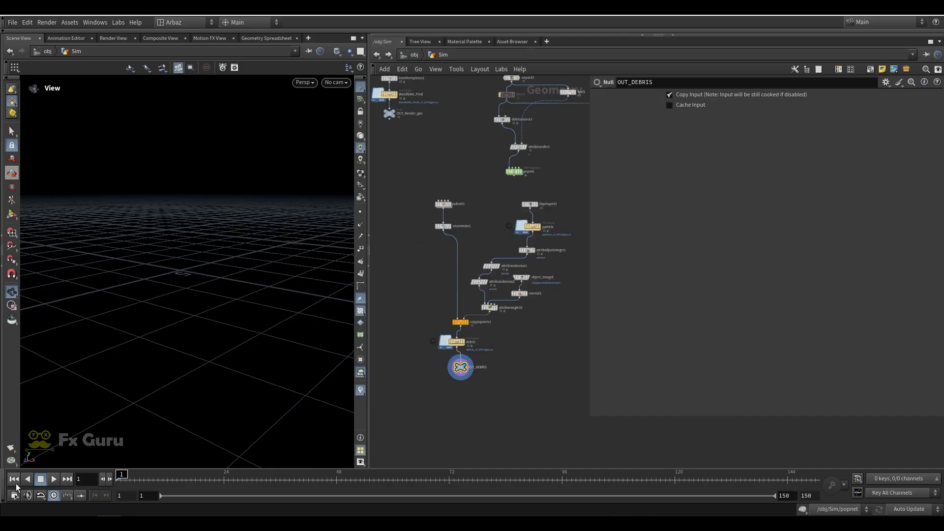
Go back up to the object level and display the door and Car objects.
scroll(484, 293, "up", 6)
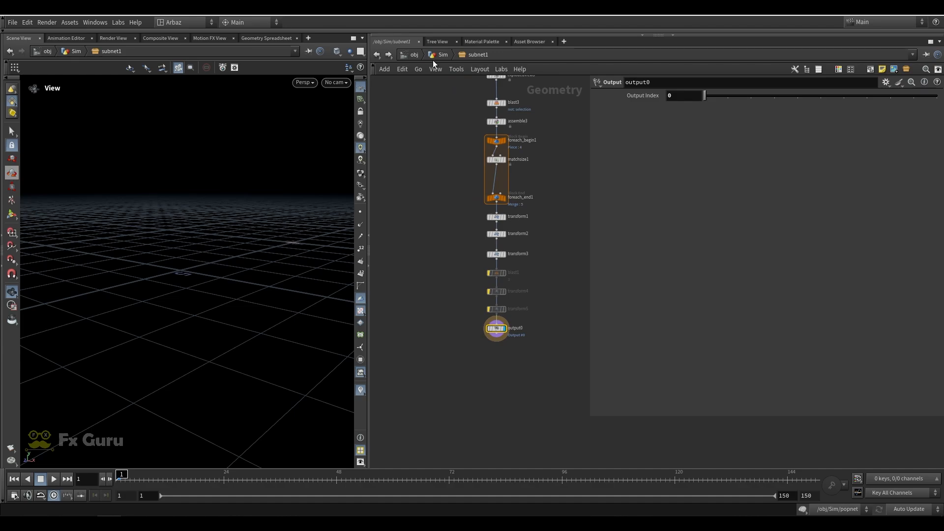
left_click(430, 57)
left_click(416, 55)
middle_click_drag(496, 257, 447, 252)
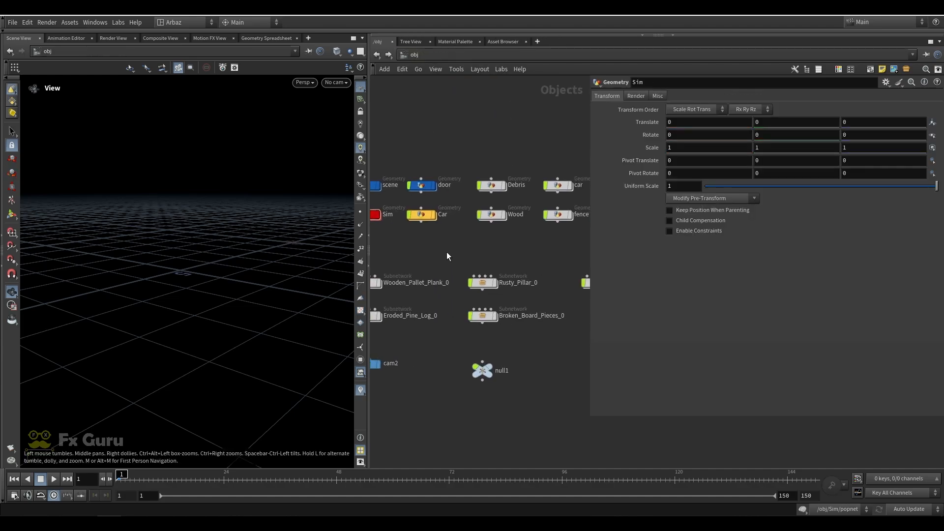
left_click(427, 186)
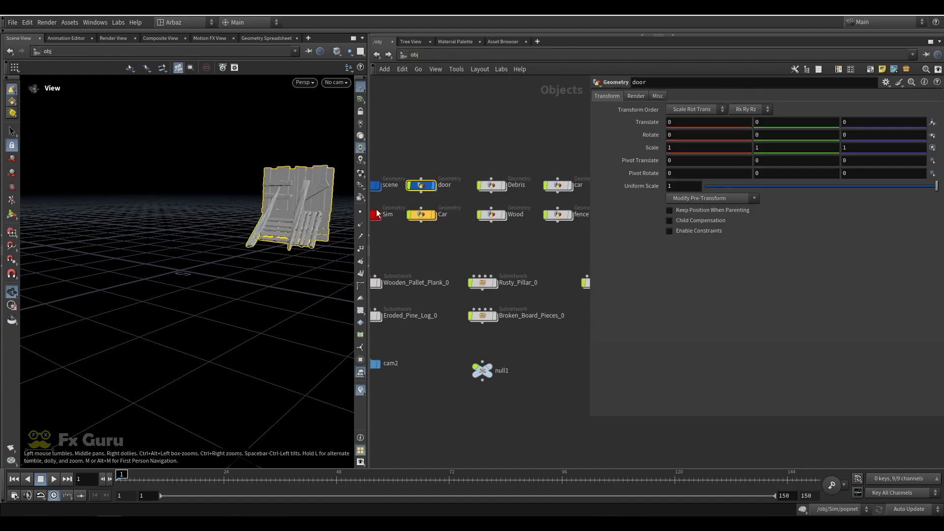
left_click(436, 217)
left_click_drag(314, 267, 258, 229)
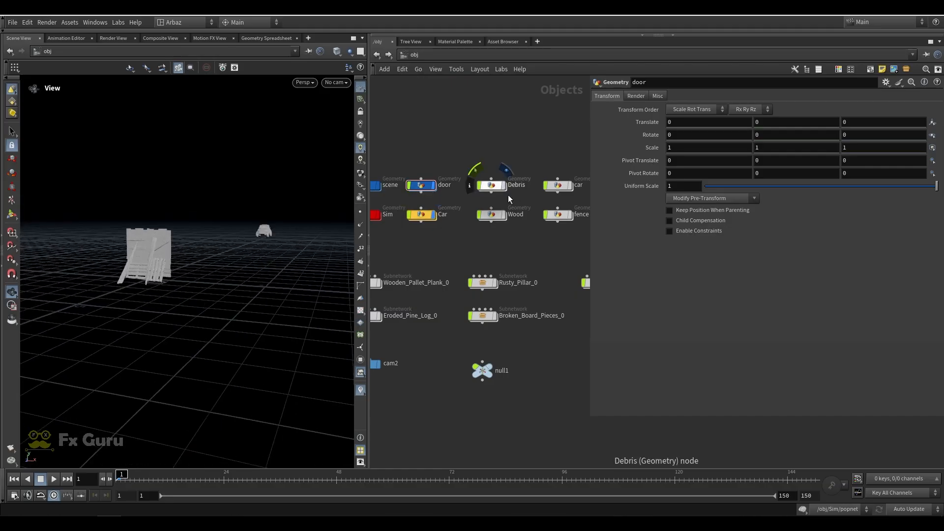
Check the source path of the object merge inside the Debris object, and return to the object level.
double_click(491, 191)
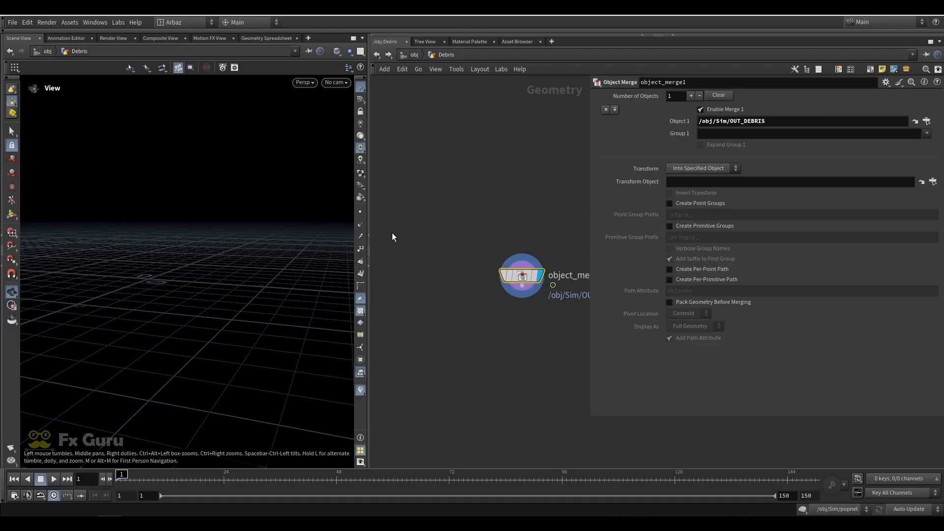
left_click(386, 54)
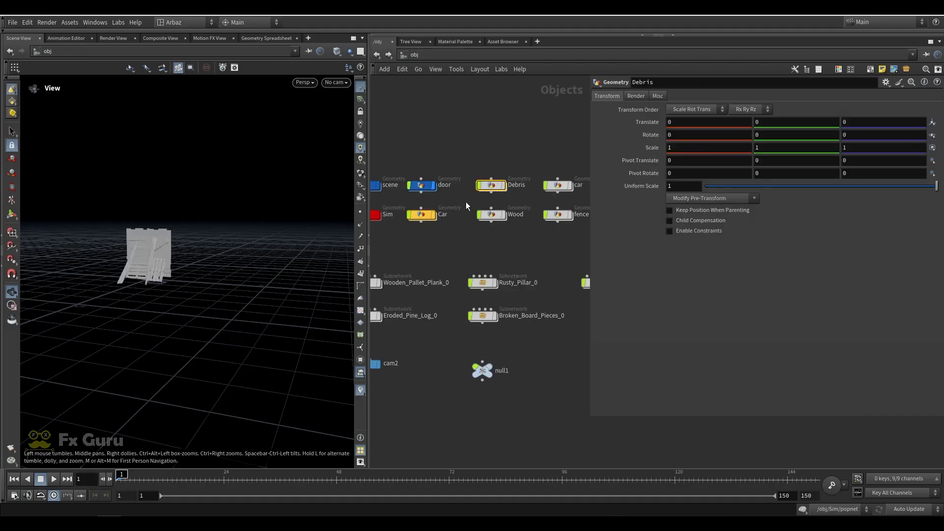
middle_click_drag(441, 190, 458, 190)
middle_click_drag(520, 263, 466, 254)
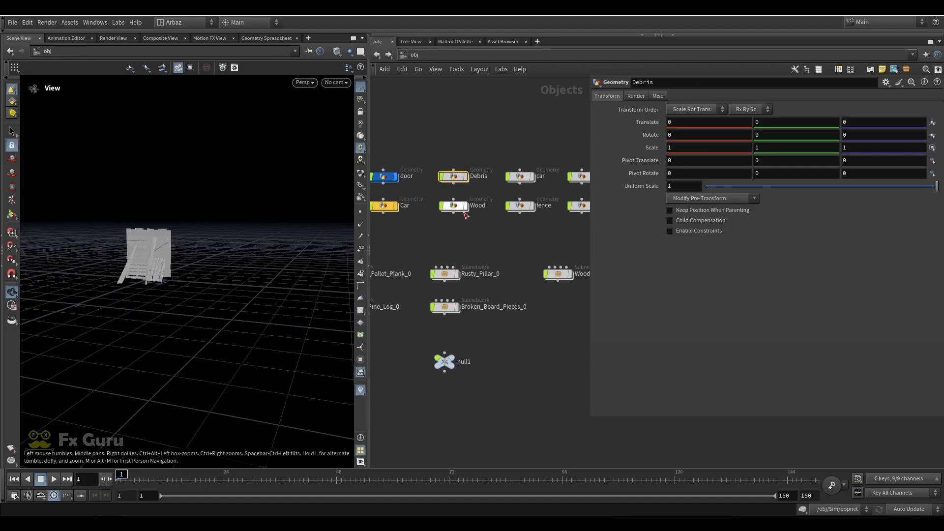
scroll(463, 235, "down", 2)
middle_click_drag(501, 229, 460, 202)
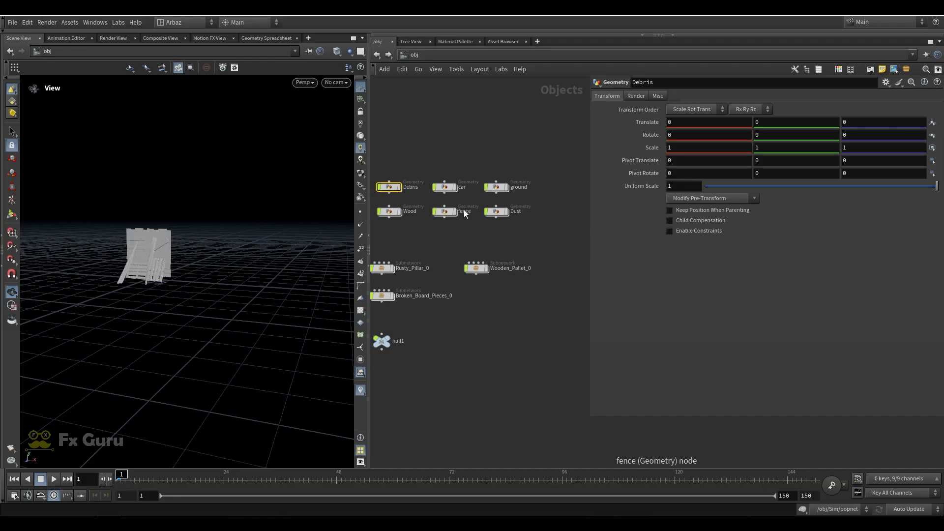
Display the fence object and inspect it around the door.
left_click(445, 212)
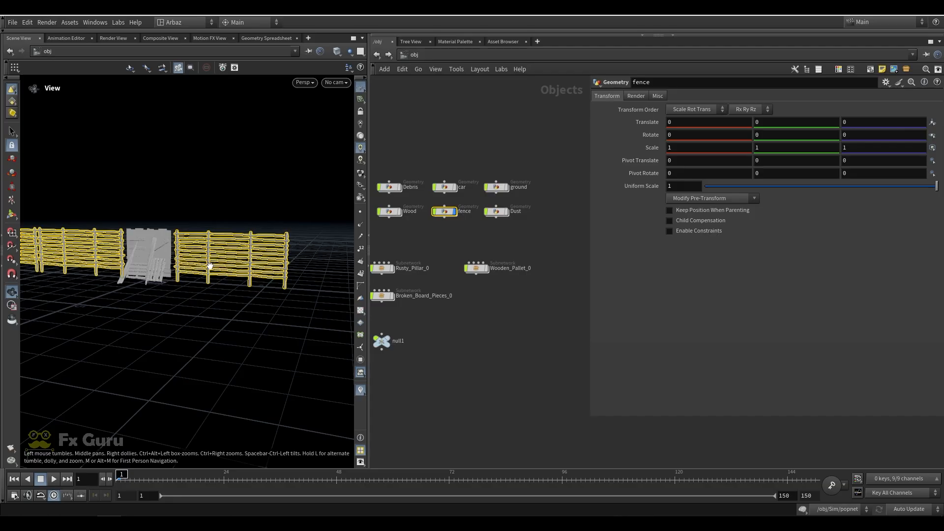
scroll(181, 261, "up", 3)
left_click_drag(181, 262, 271, 272)
left_click(465, 242)
scroll(199, 257, "up", 3)
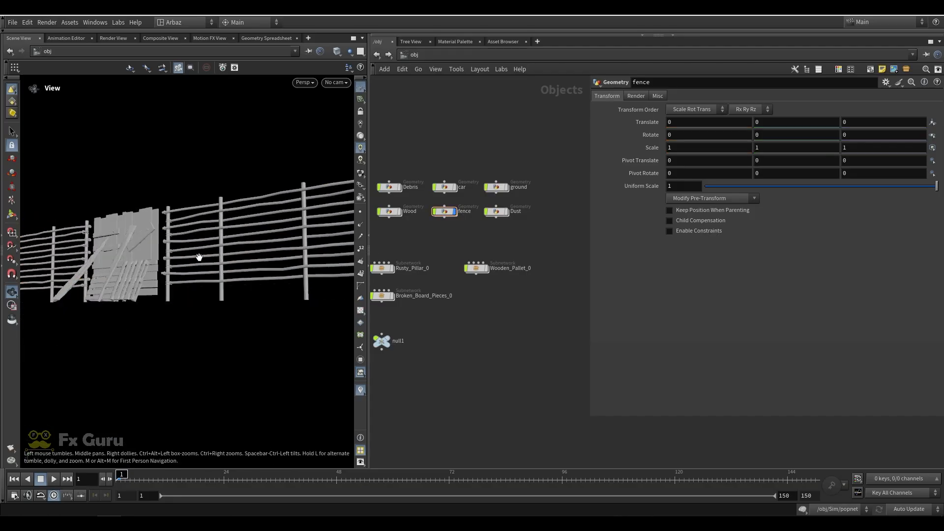
left_click_drag(199, 257, 175, 240)
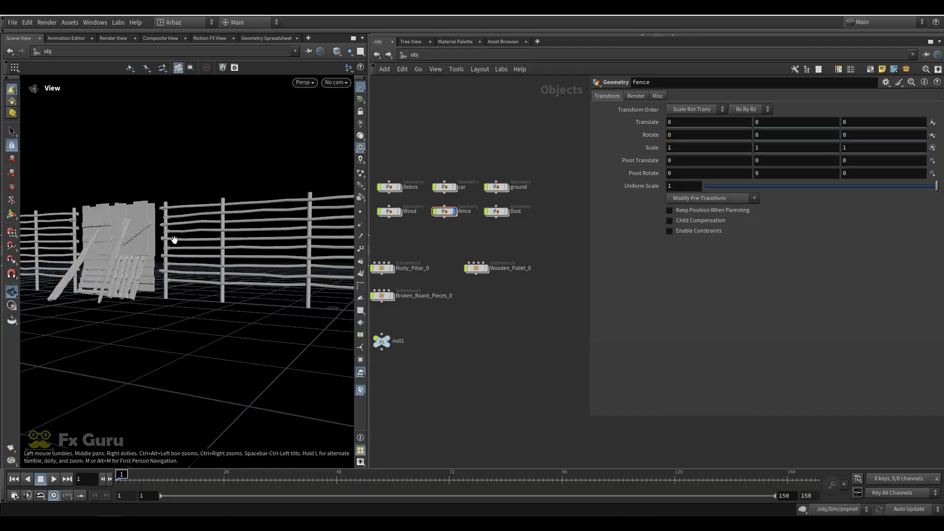
Display the ground object briefly, and hide both the ground and the fence.
left_click(506, 188)
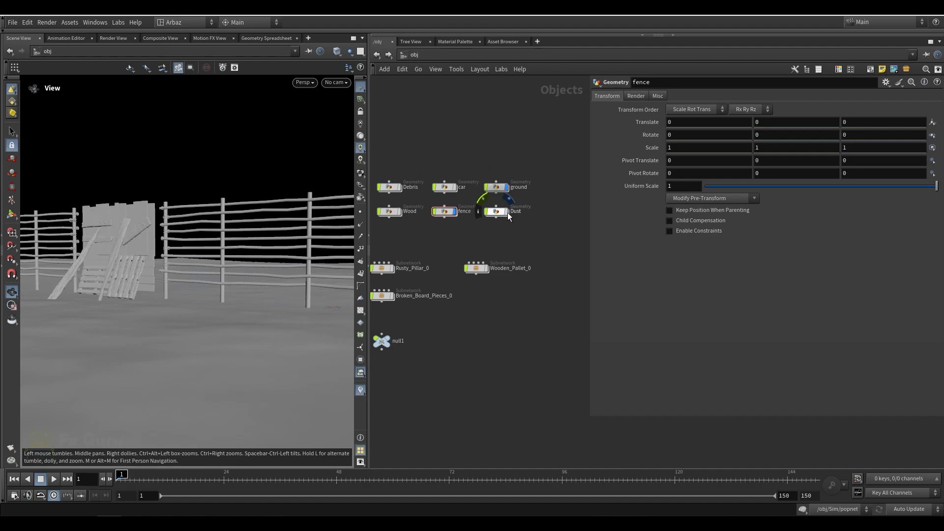
left_click(496, 211)
left_click(506, 187)
left_click(455, 211)
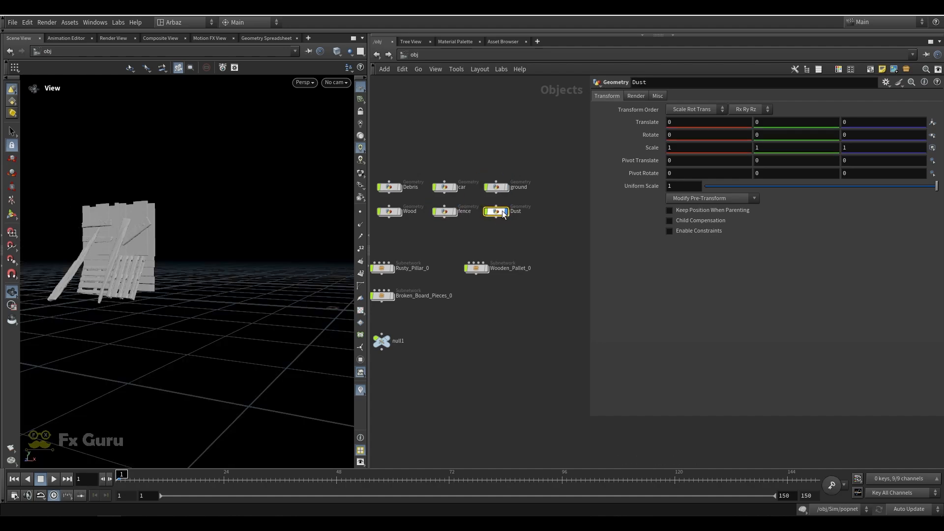
Open the Dust object's network and look over its chain of nodes up to object_merge1.
double_click(497, 212)
scroll(505, 250, "down", 5)
middle_click_drag(505, 252, 419, 242)
scroll(480, 197, "up", 3)
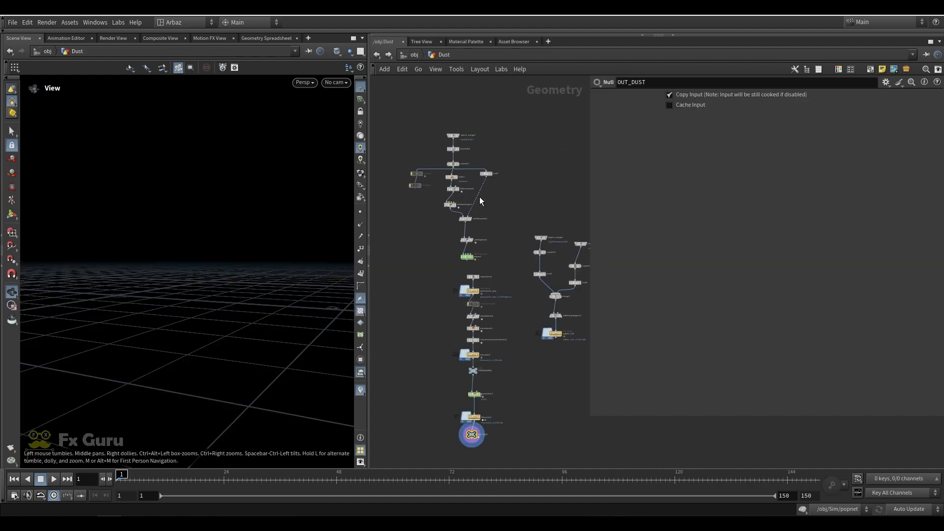
left_click_drag(151, 279, 140, 289)
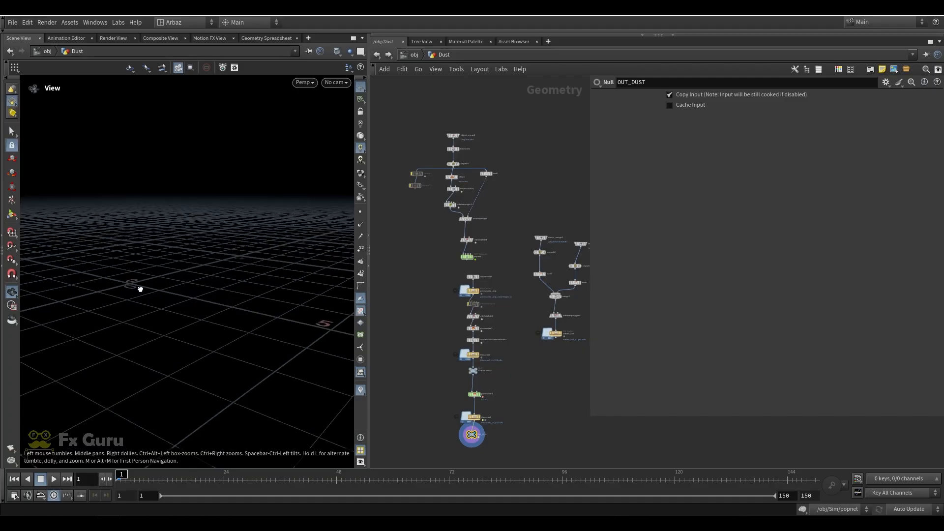
scroll(490, 285, "up", 2)
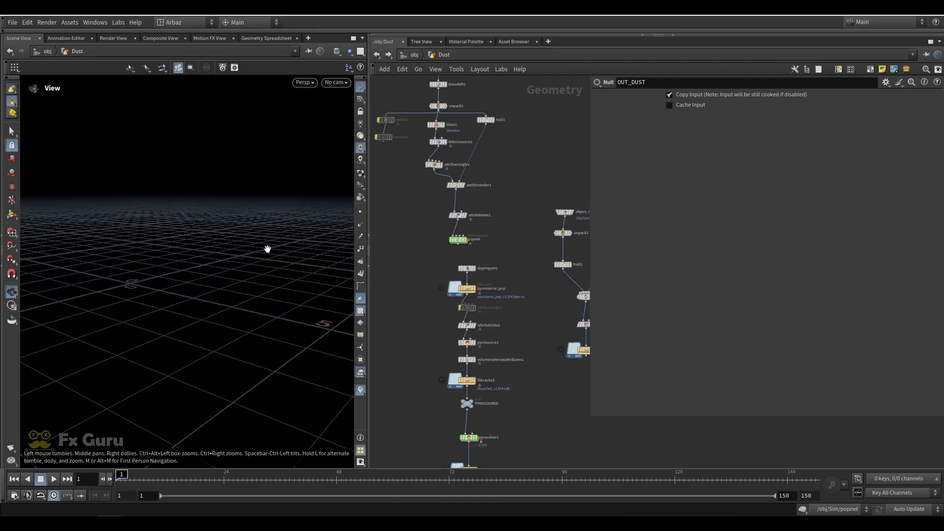
middle_click_drag(485, 165, 503, 254)
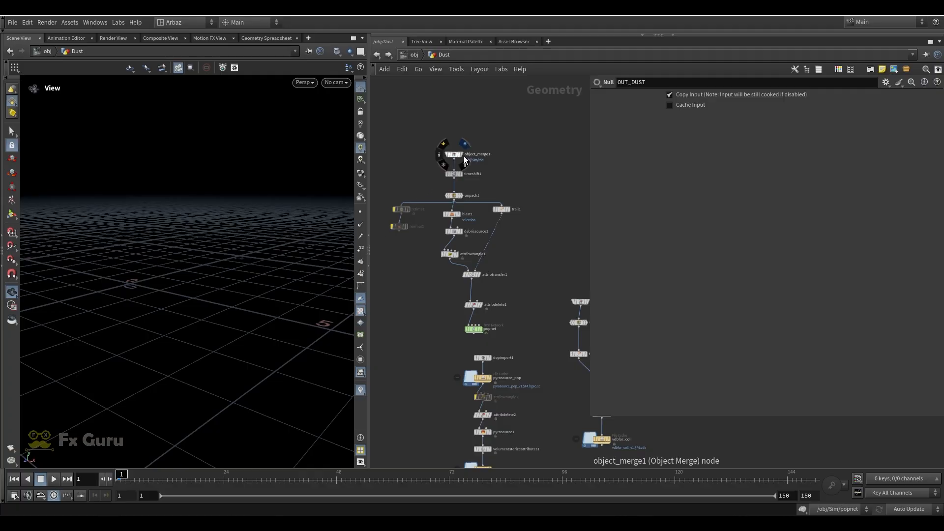
scroll(465, 157, "up", 2)
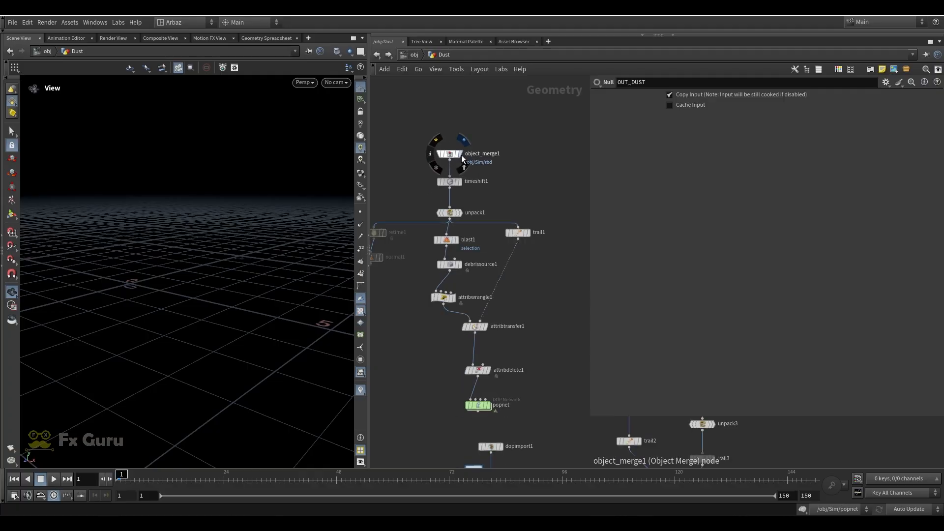
Display object_merge1 with its /obj/Sim/rbd source, and inspect the door geometry at frame 26.
left_click(453, 154)
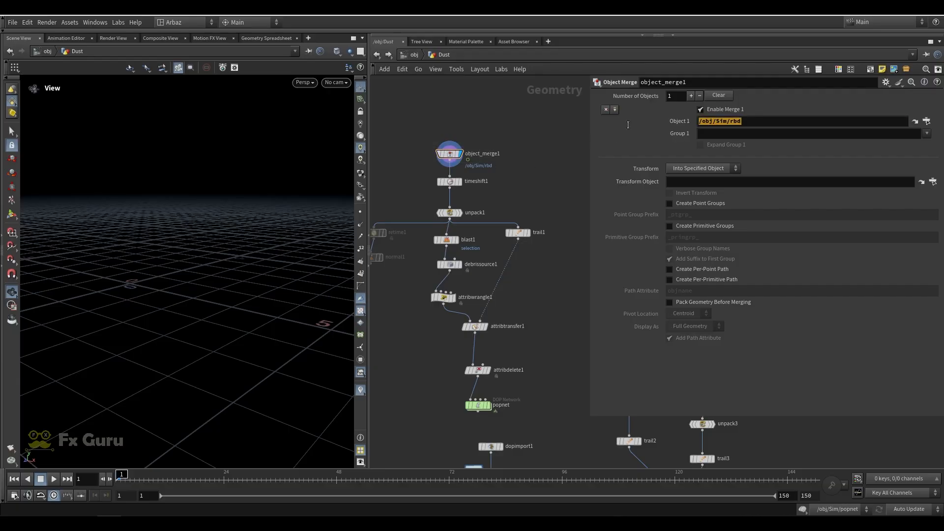
key("space+g")
key("space+g")
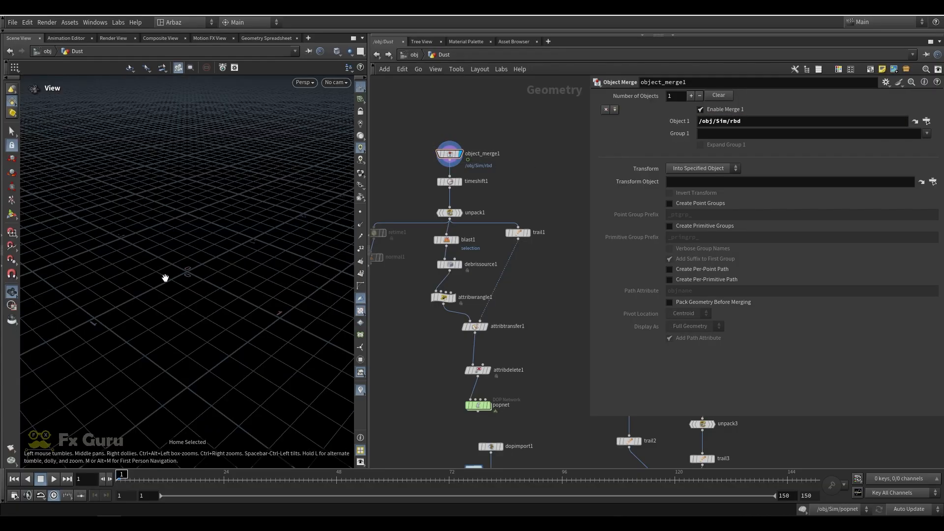
left_click(230, 475)
left_click_drag(187, 266, 200, 243)
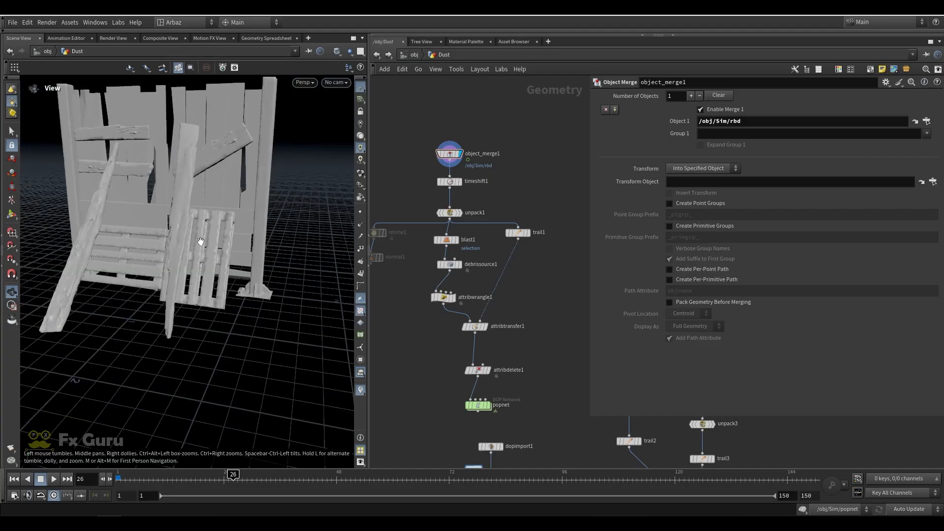
Display the pyrosource_pop file cache and scrub to frame 40 to inspect its particles.
scroll(200, 243, "down", 2)
middle_click_drag(512, 283, 509, 202)
middle_click_drag(545, 333, 511, 233)
left_click(465, 294)
left_click(456, 294)
scroll(161, 246, "down", 1)
scroll(164, 261, "up", 3)
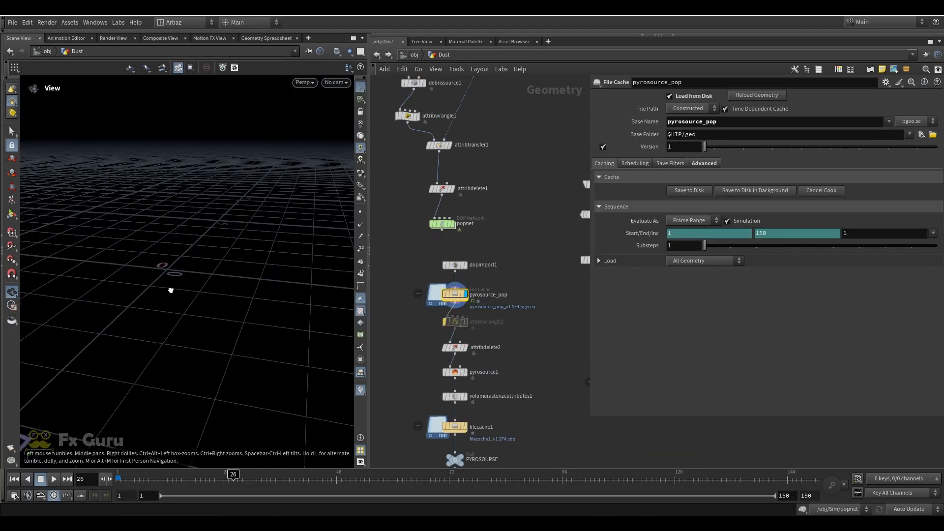
left_click_drag(170, 289, 184, 268)
left_click_drag(212, 476, 294, 473)
left_click_drag(204, 229, 187, 244)
mouse_move(306, 478)
left_mouse_down()
mouse_move(362, 475)
mouse_move(195, 474)
mouse_move(299, 475)
left_mouse_up()
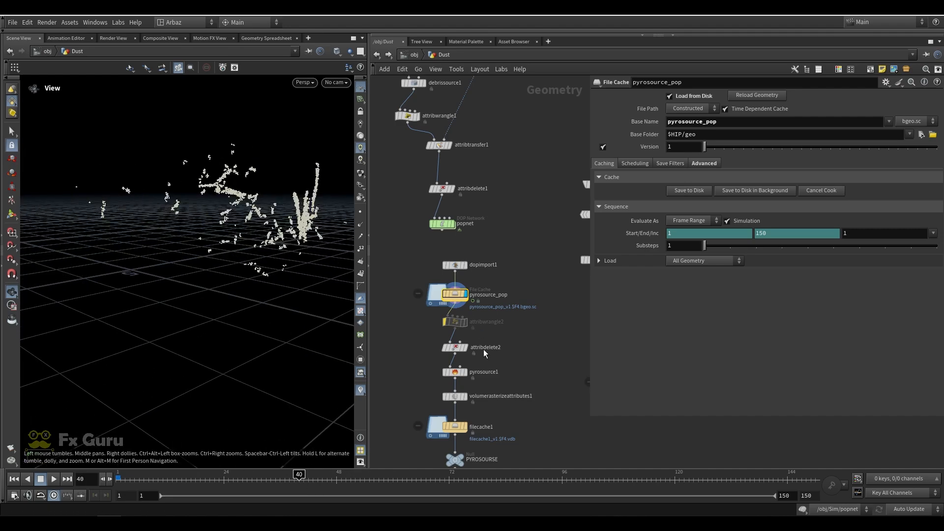
Display each dust source node from attribdelete2 down to filecache1, and scrub to frame 24 to inspect the volumes.
middle_click_drag(483, 351, 484, 281)
left_click(466, 278)
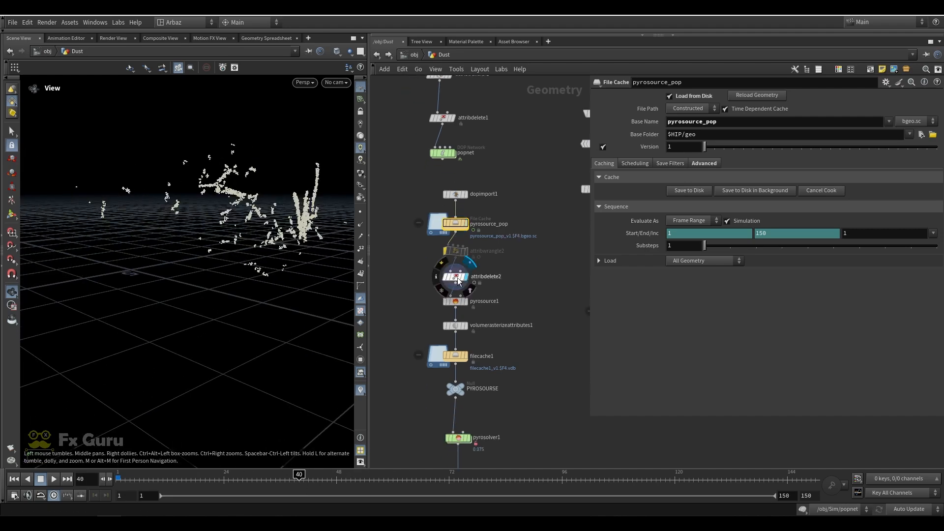
left_click(456, 301)
left_click(466, 325)
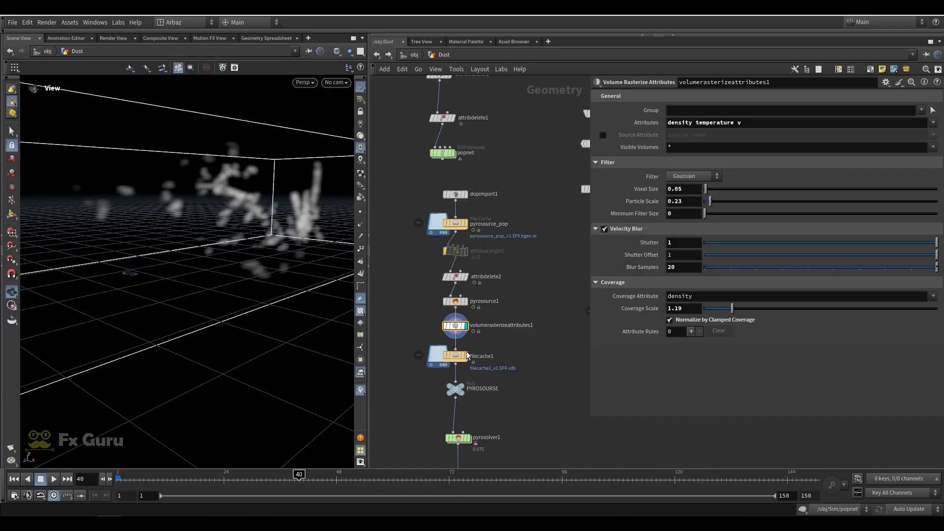
left_click(452, 354)
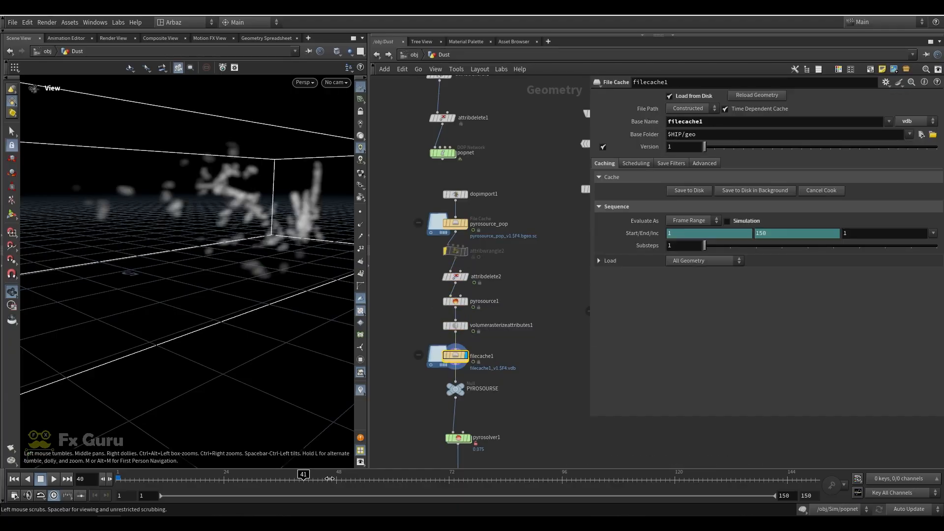
left_click_drag(253, 471, 224, 472)
Select pyrosolver1 and review its density, temperature and vel source volumes.
middle_click_drag(513, 374, 516, 251)
left_click(461, 315)
scroll(659, 247, "down", 2)
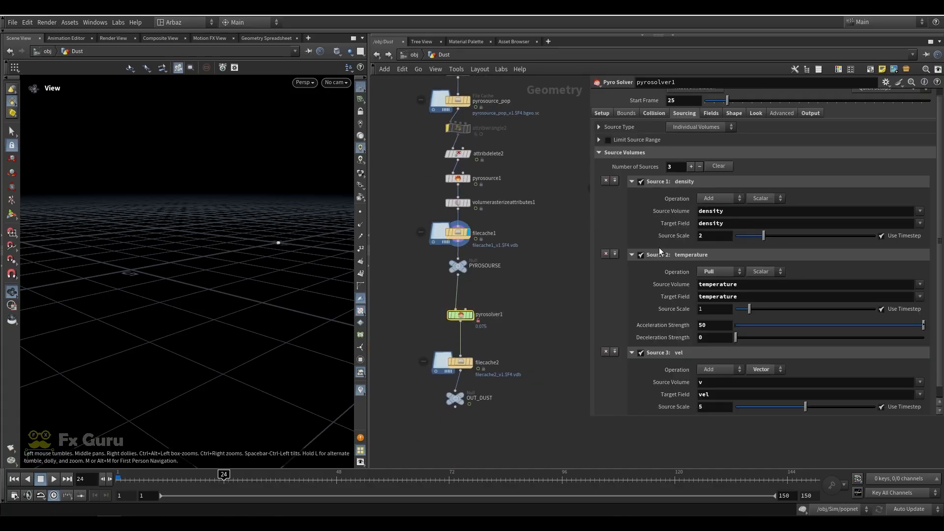
scroll(679, 292, "up", 2)
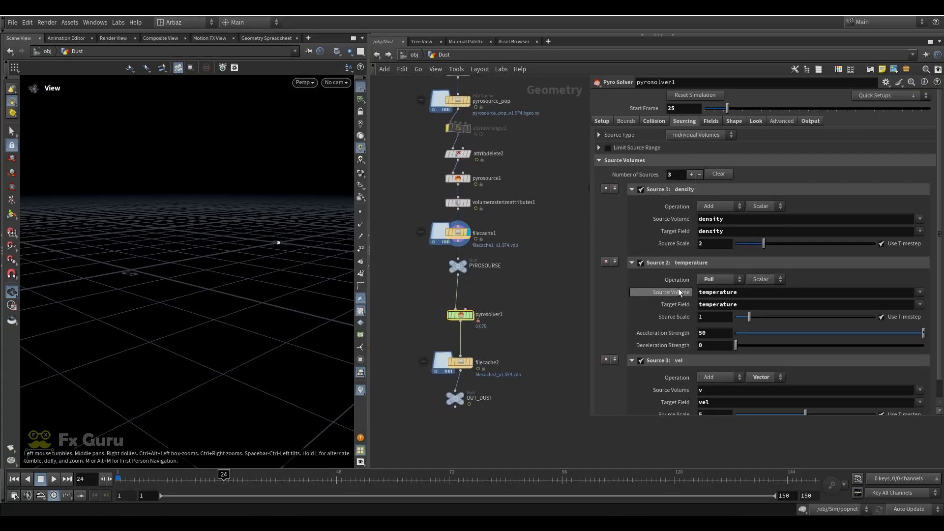
Examine pyrosolver1's Shape settings for buoyancy, disturbance and turbulence, and check its Setup parameters.
left_click(712, 121)
left_click(736, 120)
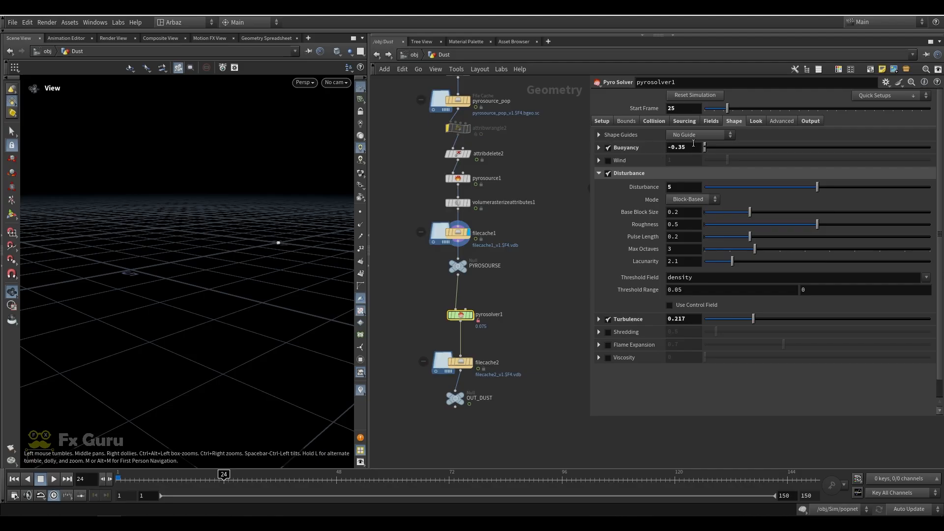
left_click(688, 122)
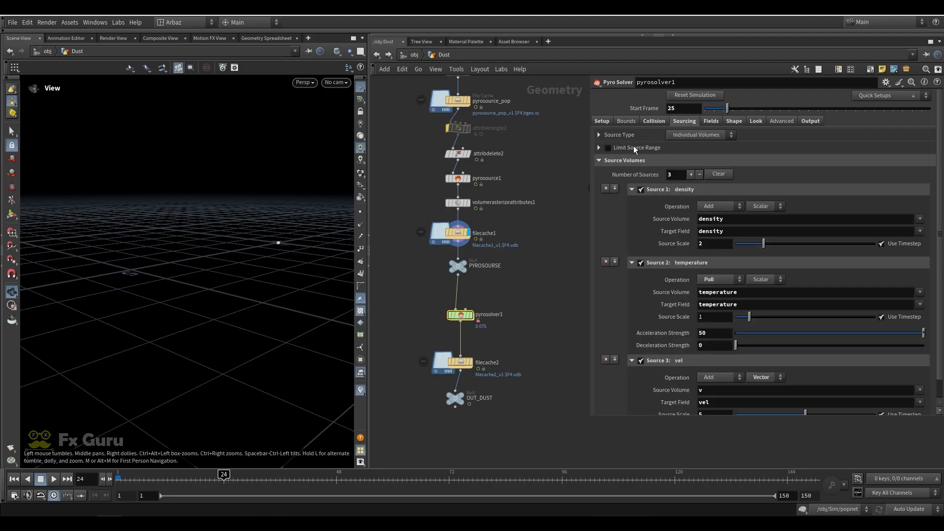
left_click(734, 121)
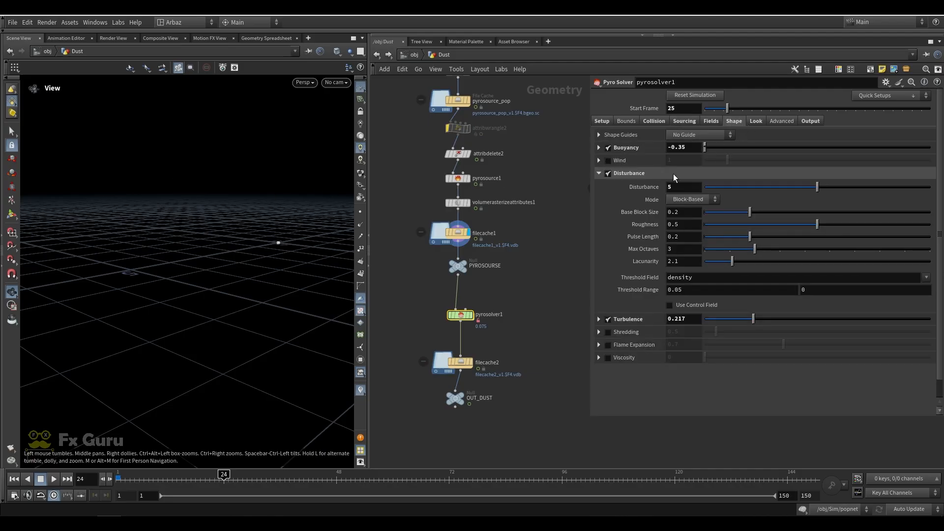
left_click(684, 122)
left_click(626, 121)
left_click(602, 121)
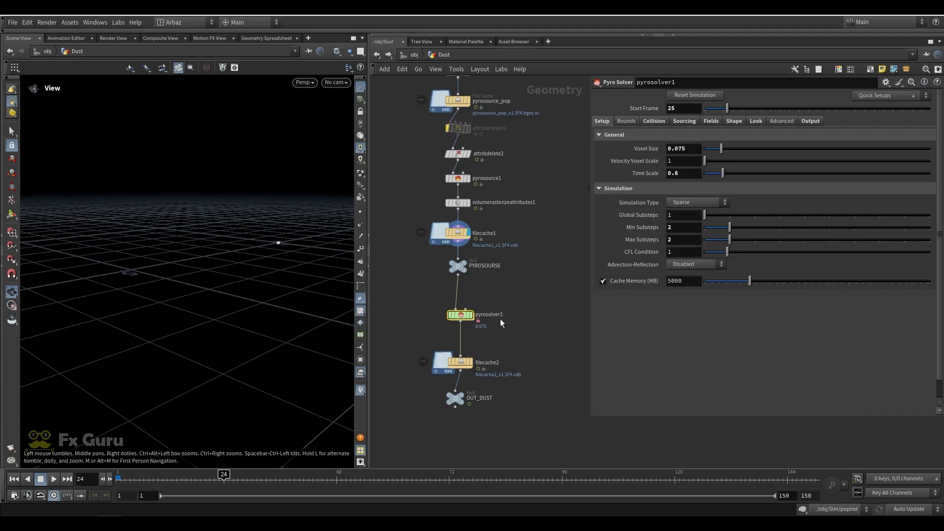
Display the OUT_DUST null and scrub to frame 56 to inspect the dust cloud.
middle_click_drag(500, 319, 492, 276)
left_click_drag(505, 296, 445, 325)
left_click(454, 352)
left_click_drag(227, 473, 374, 473)
left_click_drag(206, 208, 180, 227)
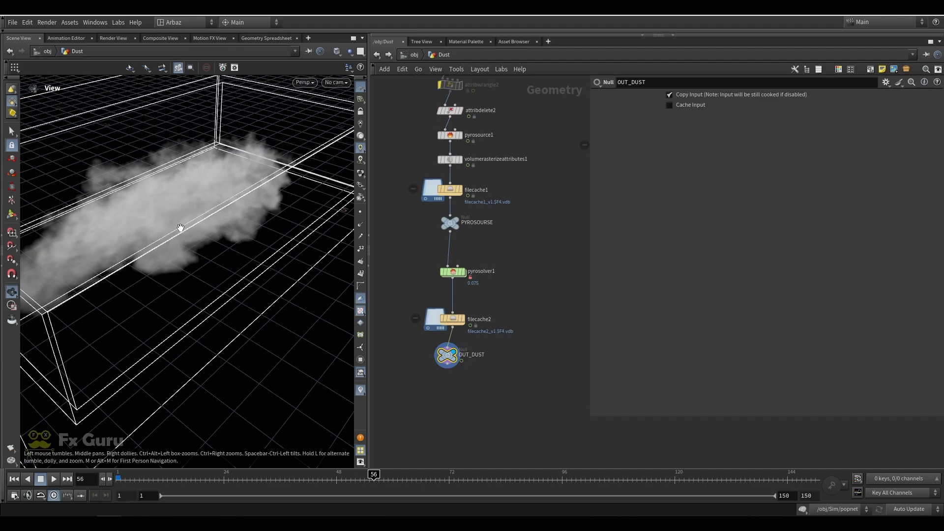
Return to the object level and hide the Dust and Sim objects.
left_click(416, 55)
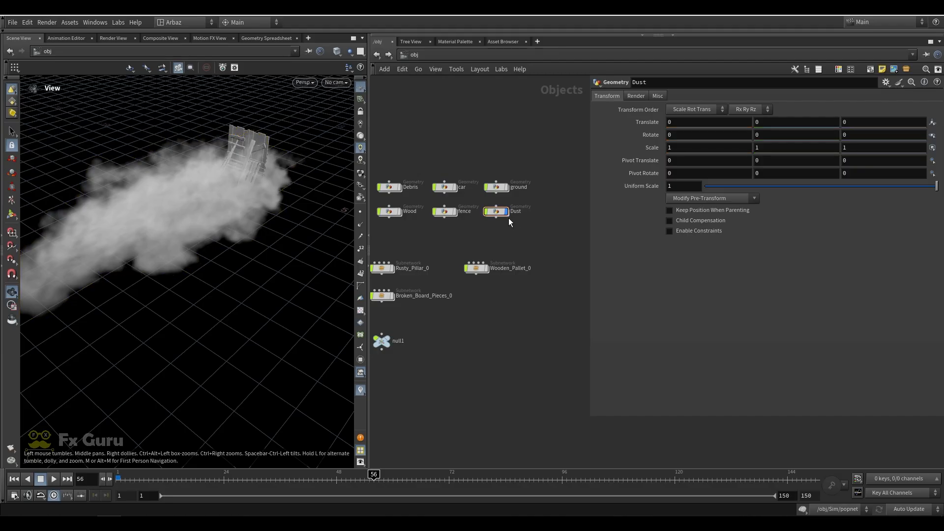
left_click(507, 212)
middle_click_drag(508, 232, 614, 239)
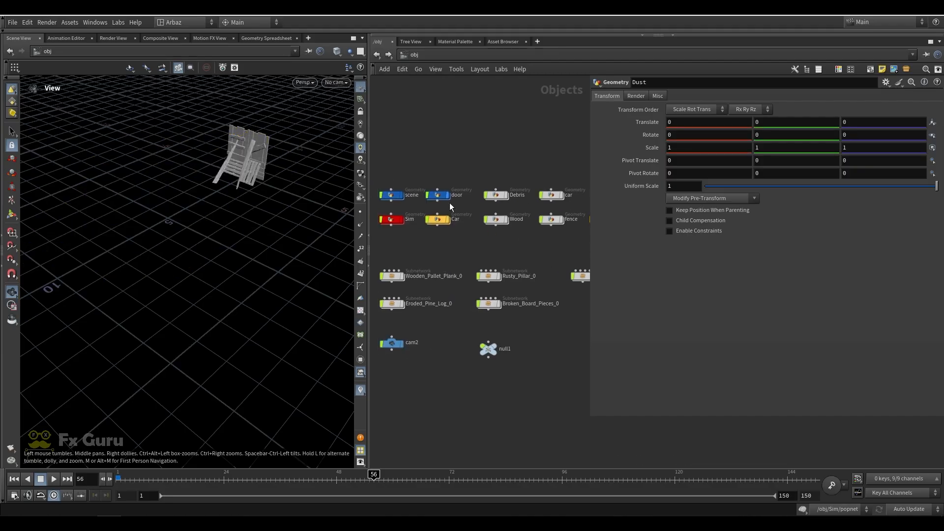
left_click(402, 220)
middle_click_drag(467, 241, 470, 195)
Switch to the stage context in the Solaris desktop layout and widen the network pane.
left_click(448, 56)
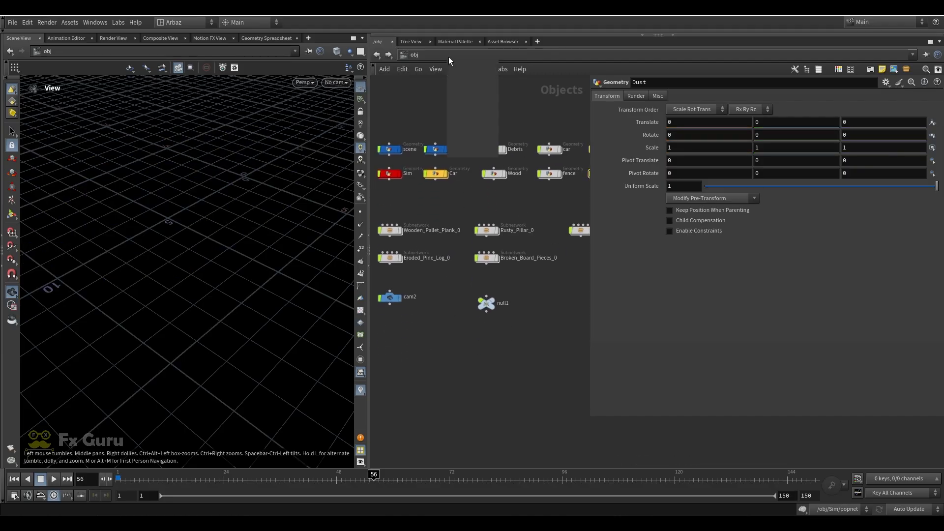
left_click(474, 131)
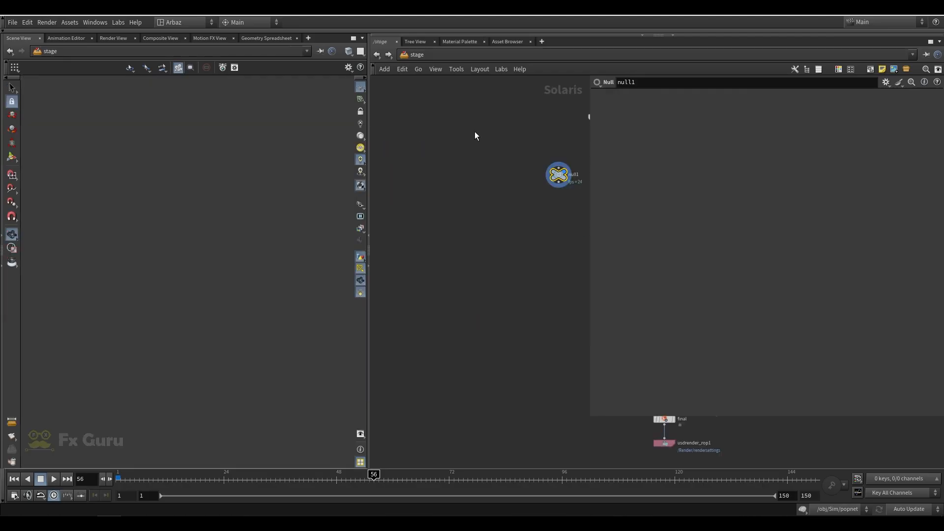
left_click_drag(368, 290, 318, 265)
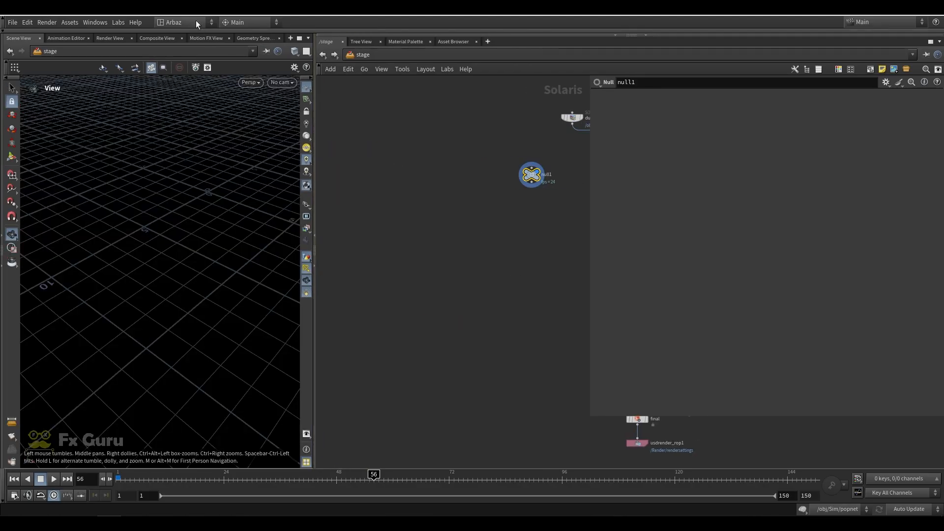
left_click(196, 21)
left_click(189, 141)
middle_click_drag(651, 317, 634, 228)
scroll(633, 229, "down", 2)
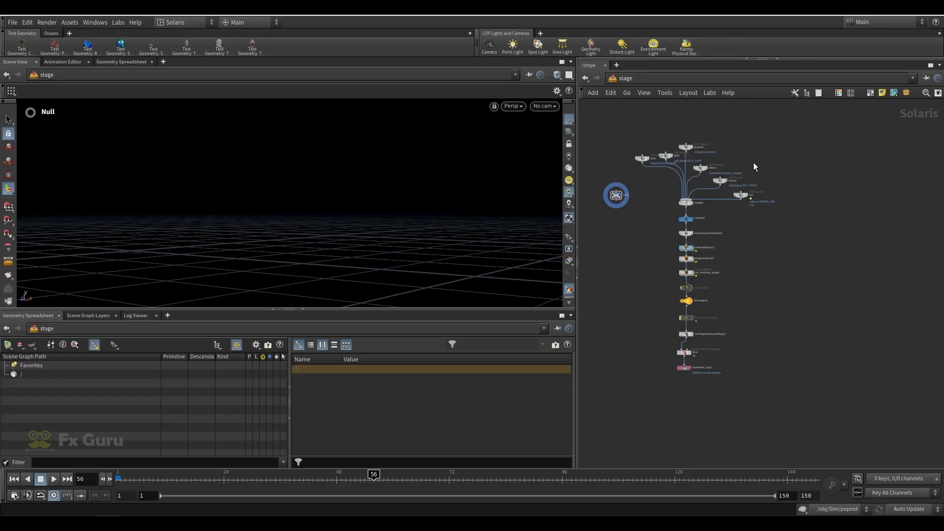
left_click_drag(576, 332, 463, 332)
Rewind to frame 1 and display the dust, gate, ground, debris, fences and car SOP imports in turn.
left_click(14, 479)
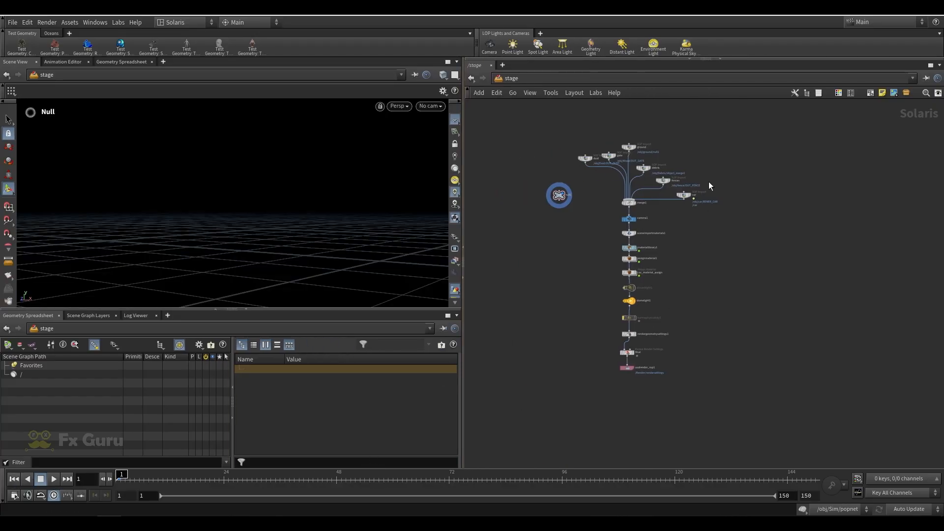
scroll(656, 142, "up", 5)
left_click(524, 178)
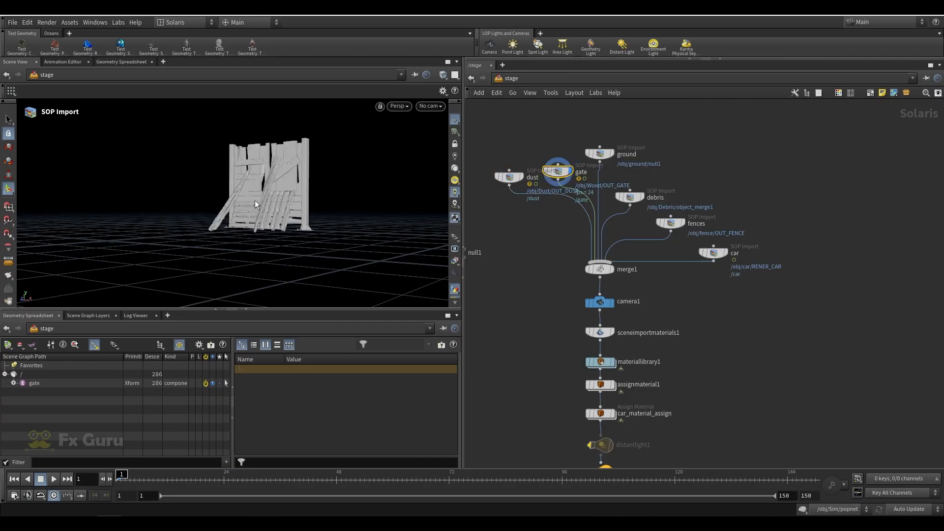
mouse_move(291, 198)
left_mouse_down("alt")
mouse_move(269, 196)
mouse_move(290, 205)
left_mouse_up("alt")
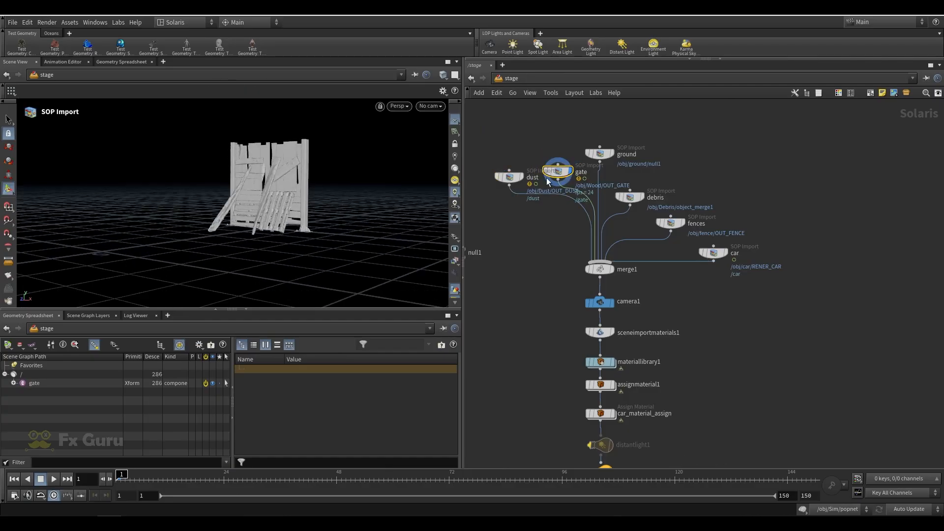
left_click(612, 155)
left_click(642, 197)
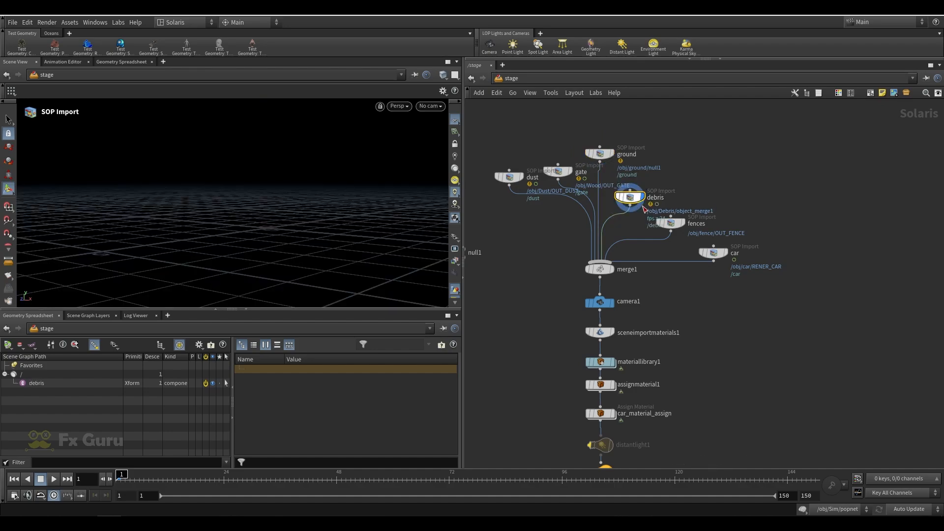
left_click(683, 222)
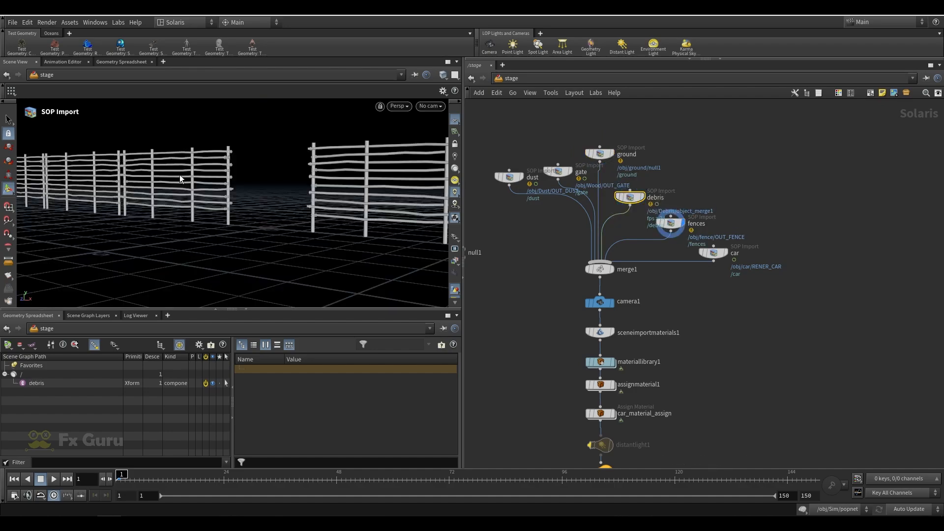
left_click(716, 253)
left_click_drag(283, 195, 312, 205, "alt")
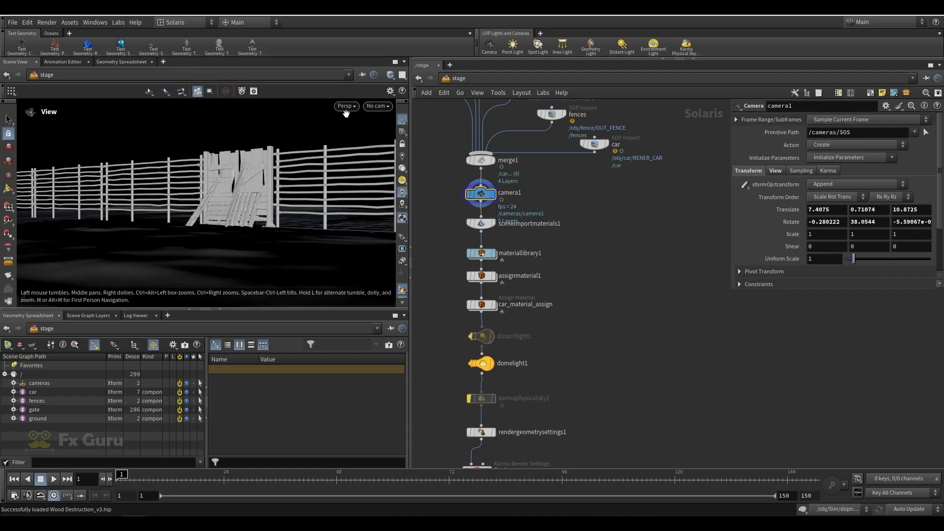
Look through /cameras/camera1 and display sceneimportmaterials1 to examine the imported materials in the scene graph.
left_click(378, 106)
left_click(389, 117)
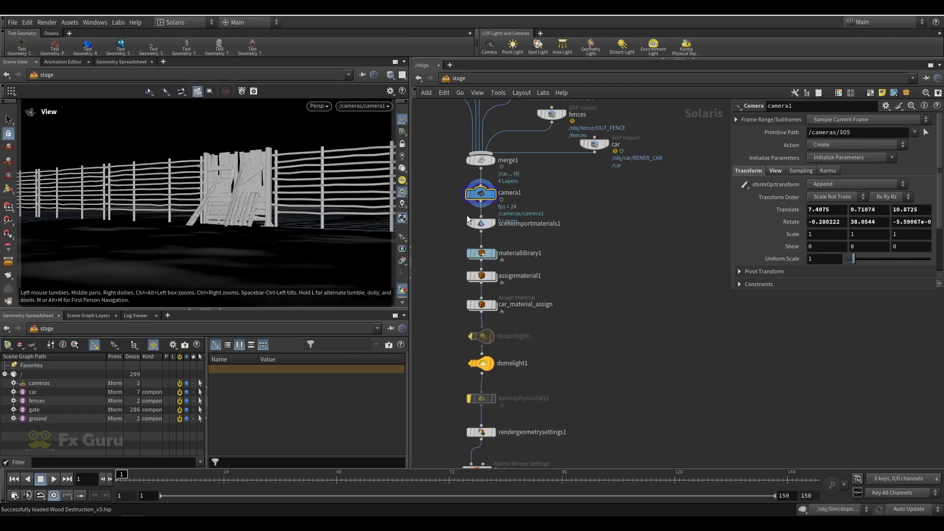
mouse_move(495, 228)
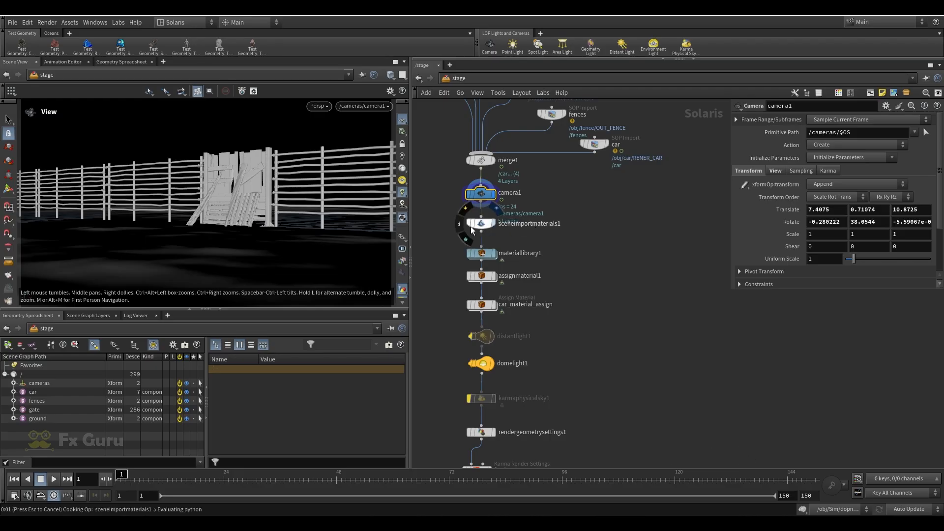
left_click(472, 226)
scroll(63, 421, "down", 3)
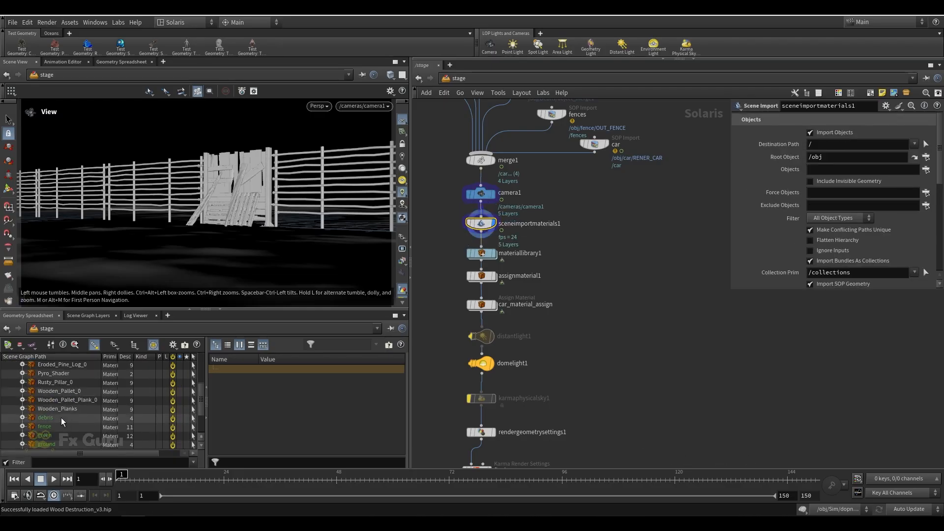
scroll(41, 412, "up", 2)
left_click(13, 400)
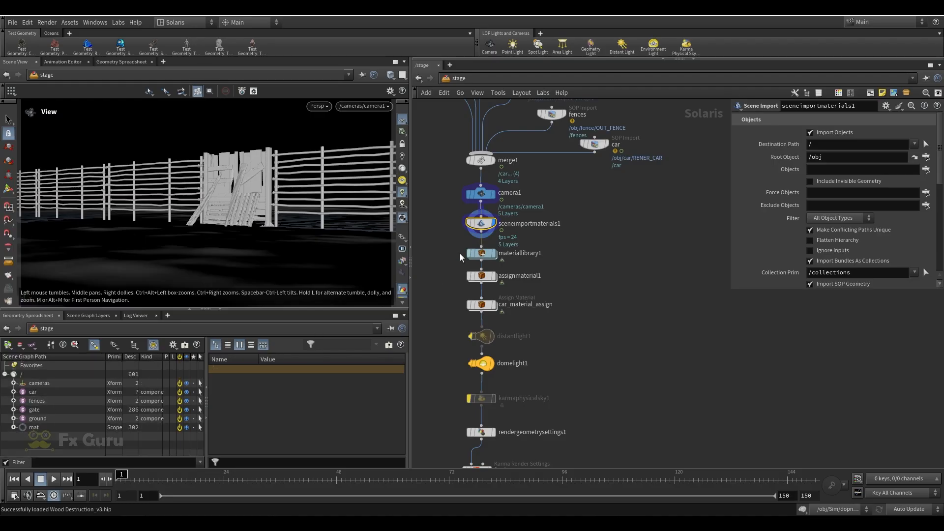
Display materiallibrary1 to examine its materials in the scene graph, and display assignmaterial1 to check its assignments.
left_click(488, 254)
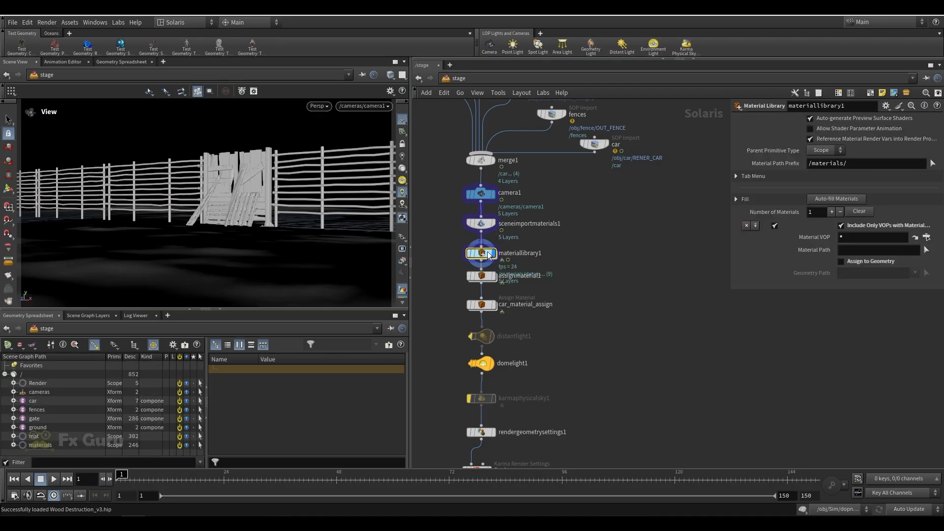
left_click(14, 445)
scroll(67, 431, "down", 3)
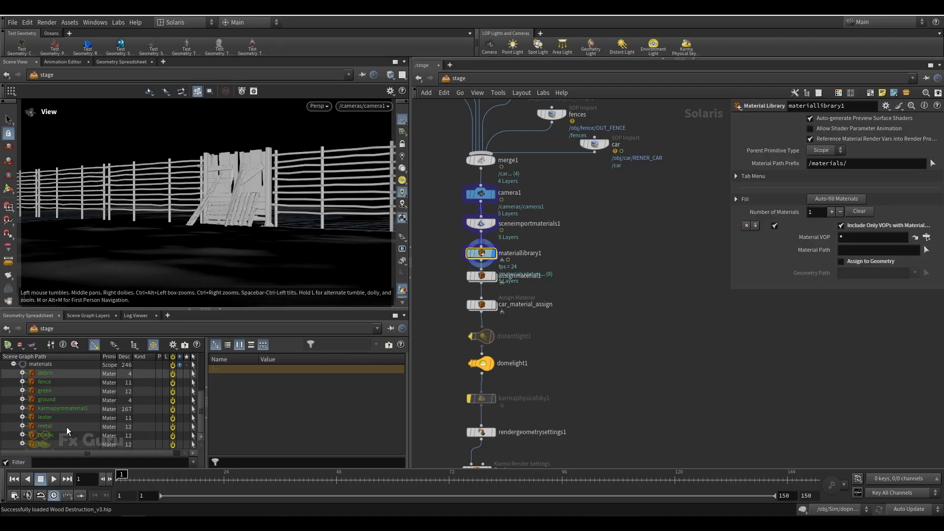
left_click(485, 277)
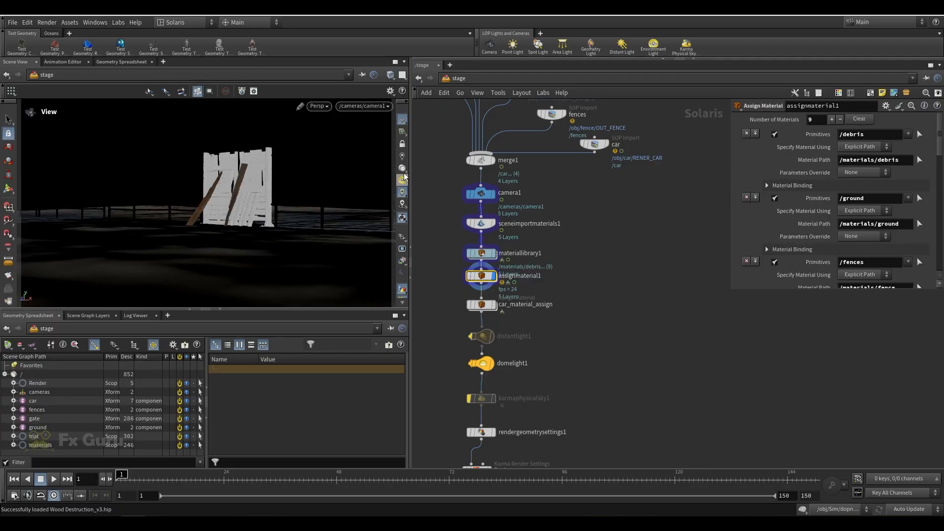
Display car_material_assign and compare the car's look with that at assignmaterial1.
mouse_move(476, 310)
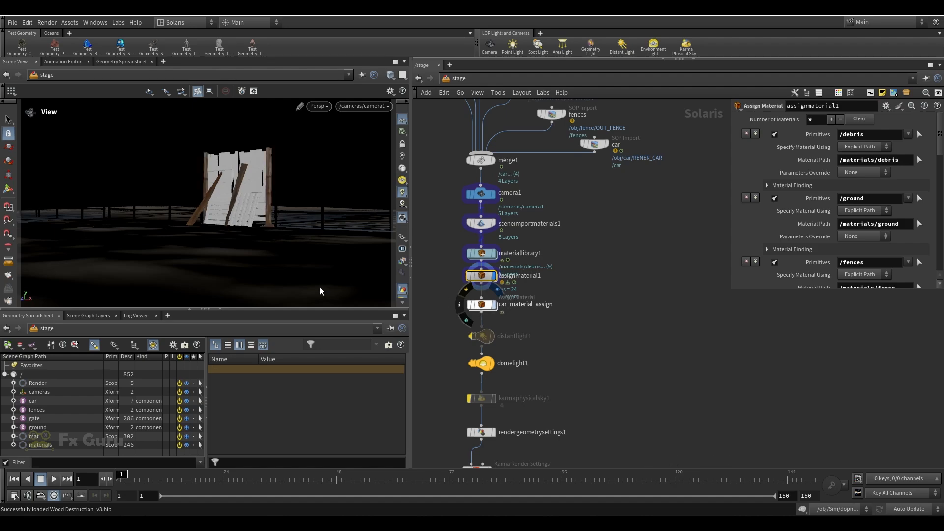
left_click_drag(281, 197, 362, 230)
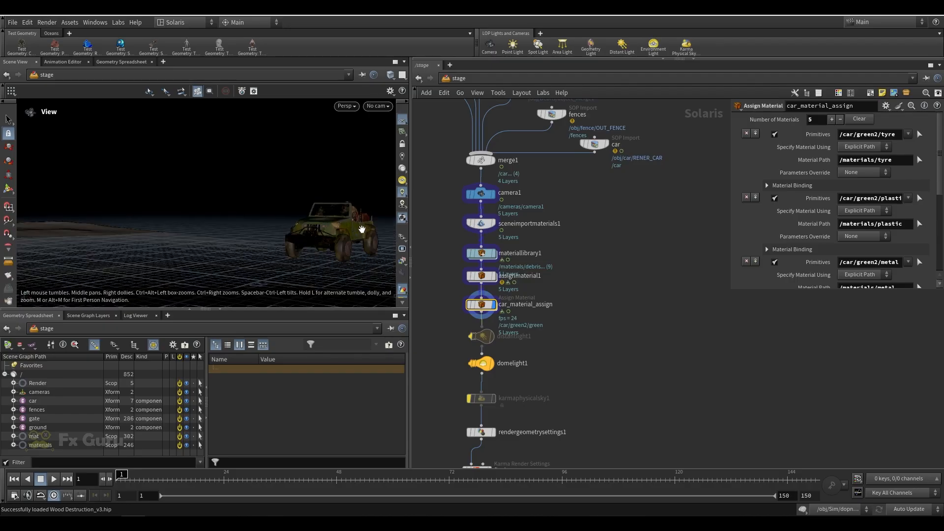
scroll(362, 229, "up", 5)
left_click(494, 276)
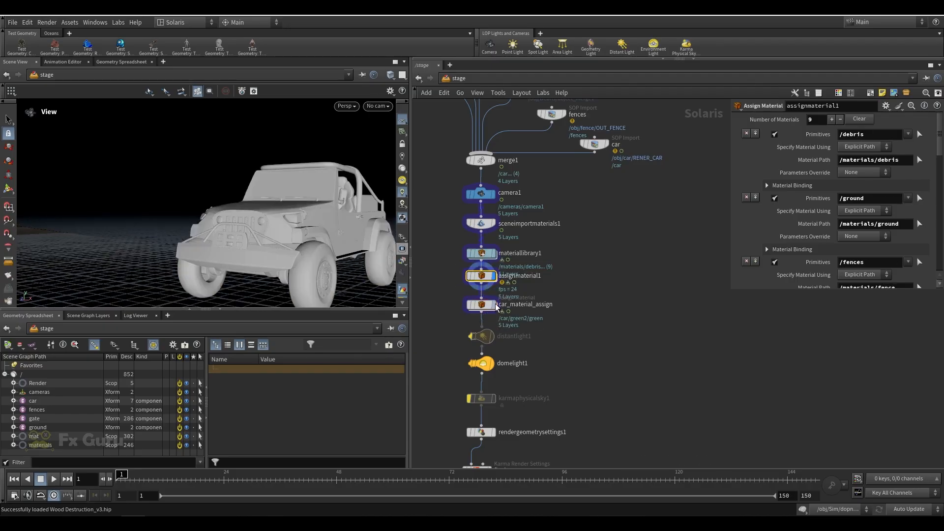
left_click(494, 305)
Review the car parts' material assignments in car_material_assign and look through /cameras/camera1 again.
scroll(827, 185, "down", 3)
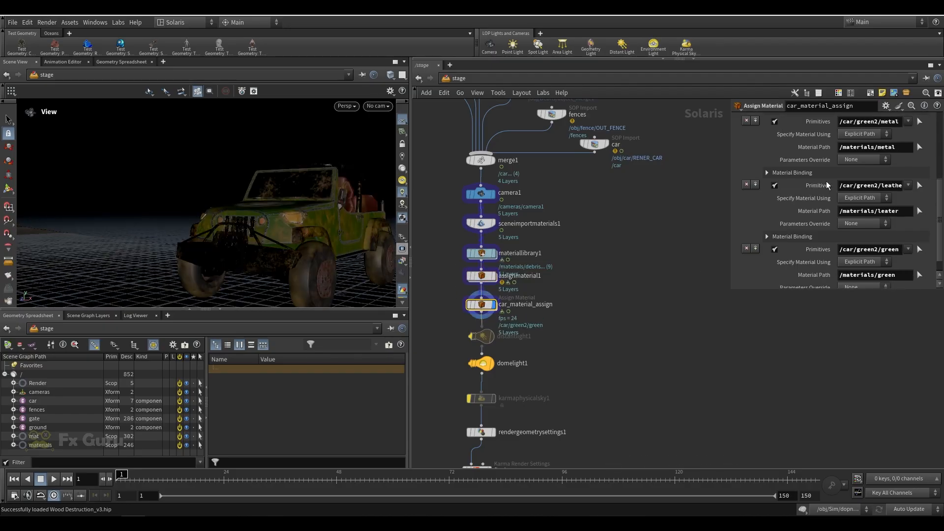
scroll(828, 185, "up", 5)
scroll(288, 230, "down", 8)
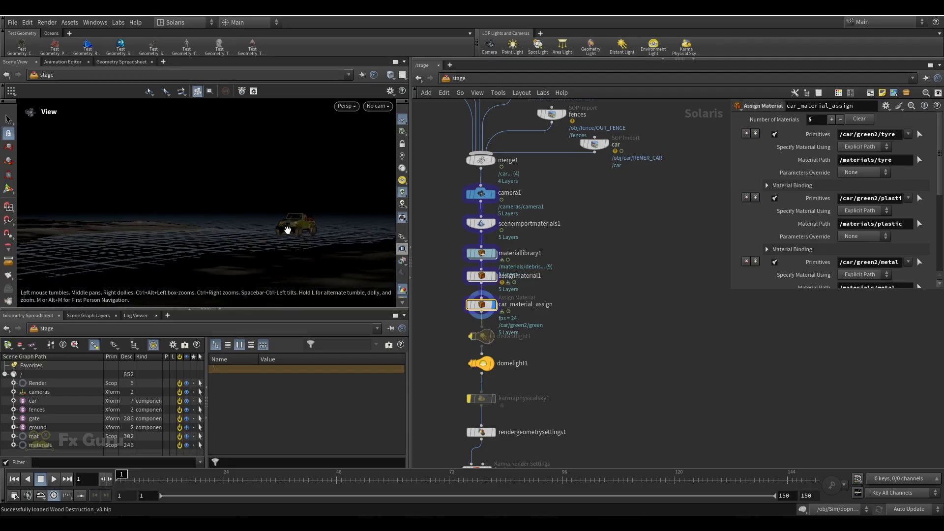
left_click(377, 106)
left_click(389, 140)
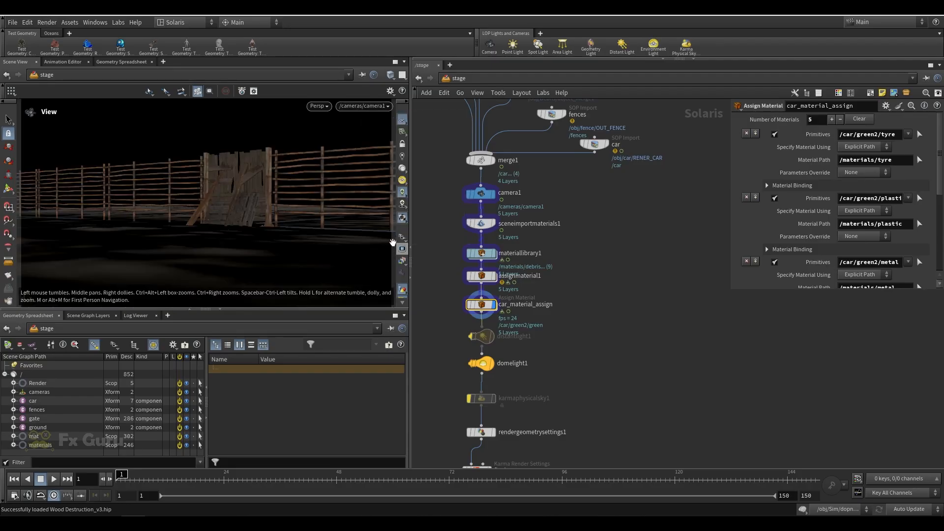
Display domelight1 and select it to examine its base light properties.
middle_click_drag(521, 331, 533, 270)
left_click(505, 305)
left_click(496, 305)
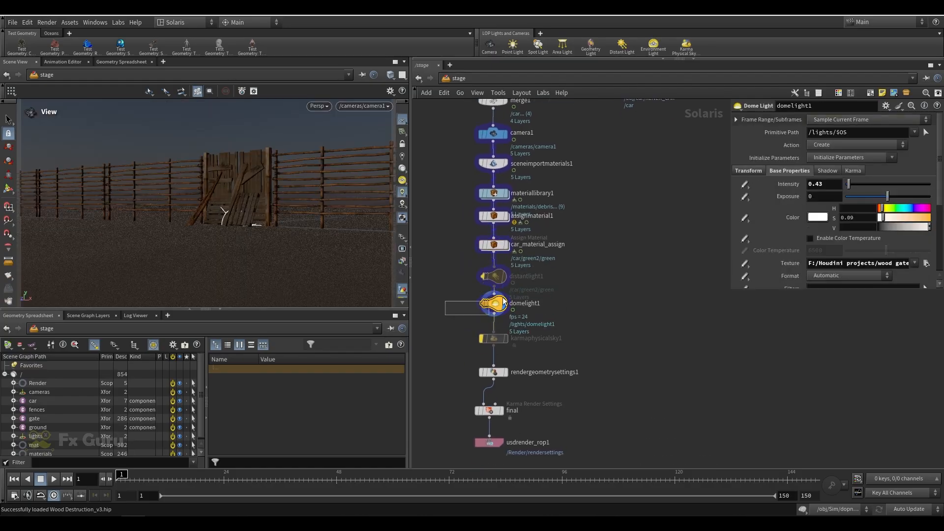
left_click_drag(503, 298, 531, 295)
Display rendergeometrysettings1 and select it to review its primitives and velocity blur settings.
middle_click_drag(573, 317, 557, 261)
left_click(485, 316)
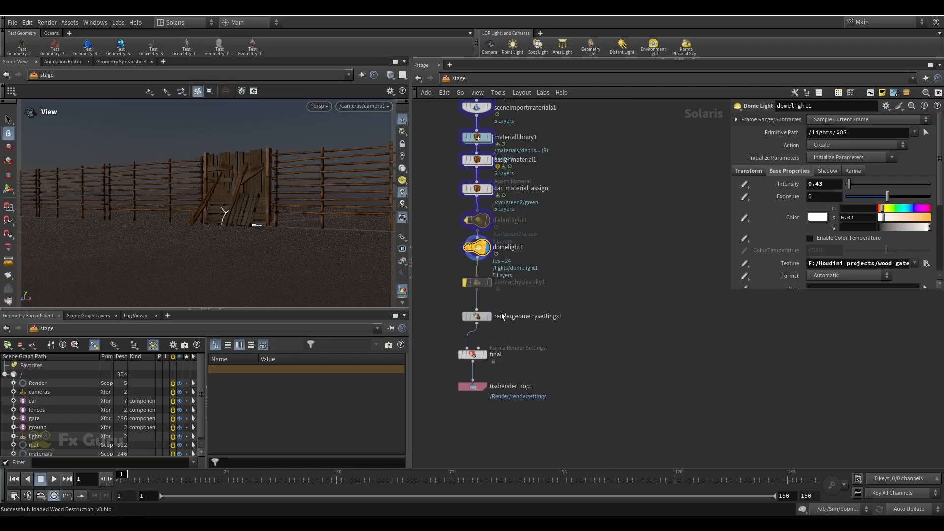
left_click_drag(568, 295, 442, 330)
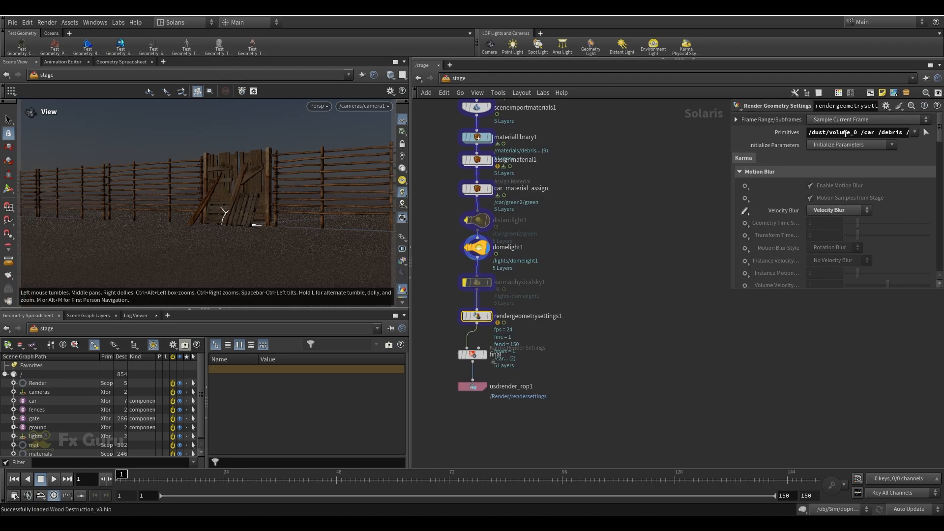
Align and display the final node beneath rendergeometrysettings1, and select usdrender_rop1 to review its render settings.
middle_click_drag(560, 335, 565, 293)
left_click_drag(480, 312, 483, 312)
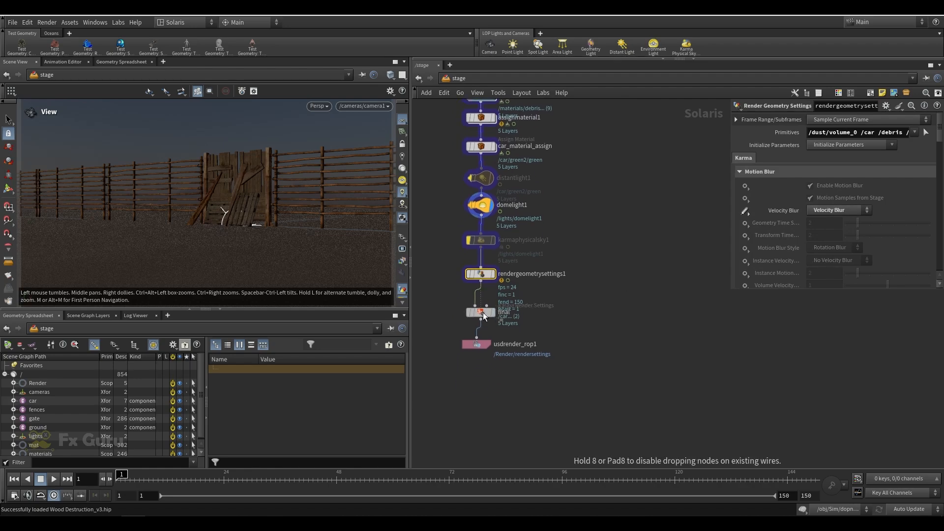
mouse_move(570, 299)
left_mouse_down()
mouse_move(435, 328)
mouse_move(544, 335)
mouse_move(550, 352)
left_mouse_up()
left_click_drag(561, 301, 433, 323)
left_click_drag(580, 330, 413, 386)
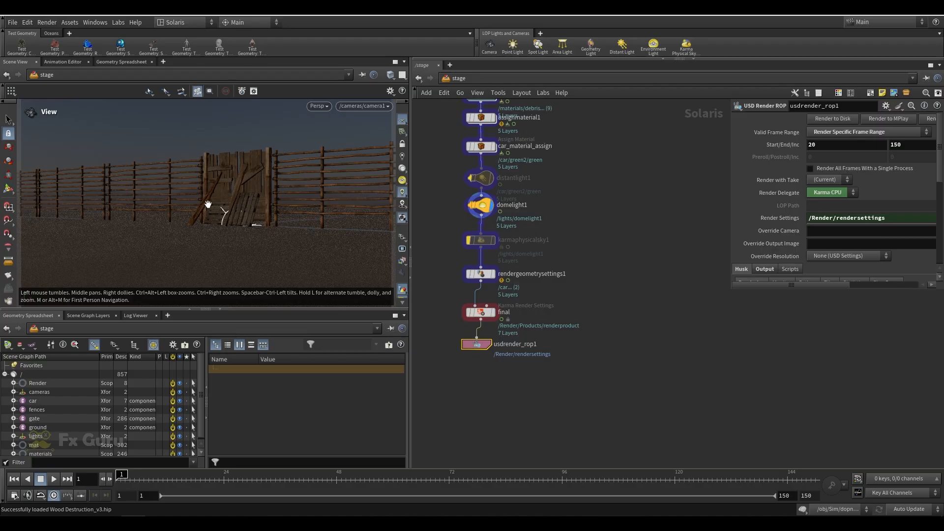
Preview the camera view with the Karma CPU renderer and hide the dome light's background image.
left_click(318, 105)
left_click(328, 153)
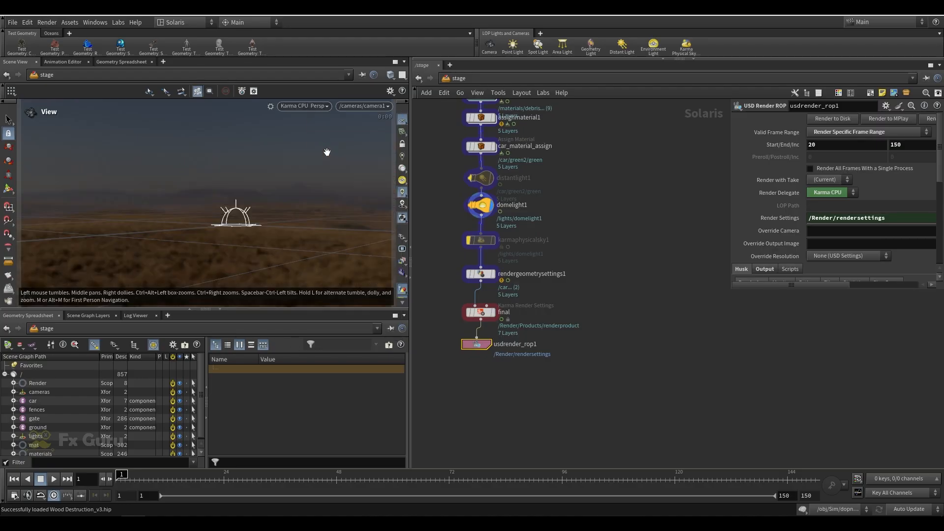
scroll(404, 255, "down", 4)
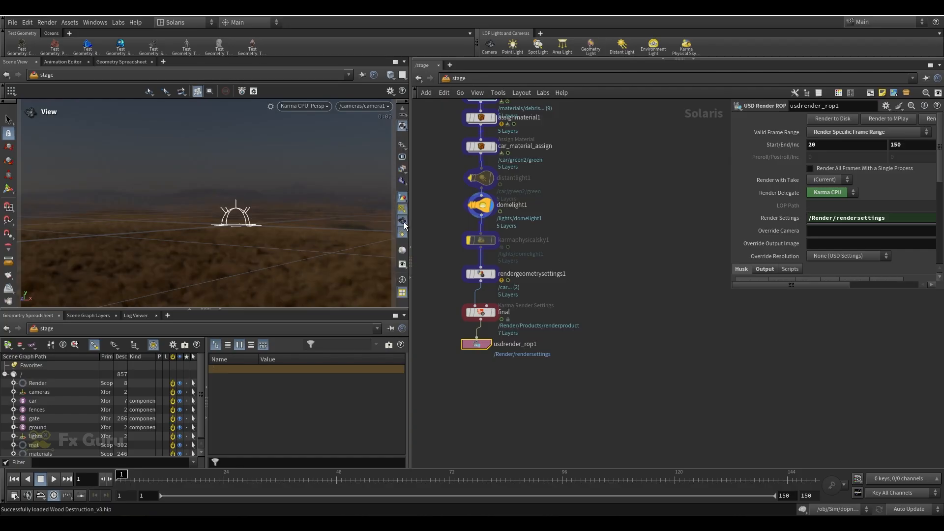
left_click(402, 210)
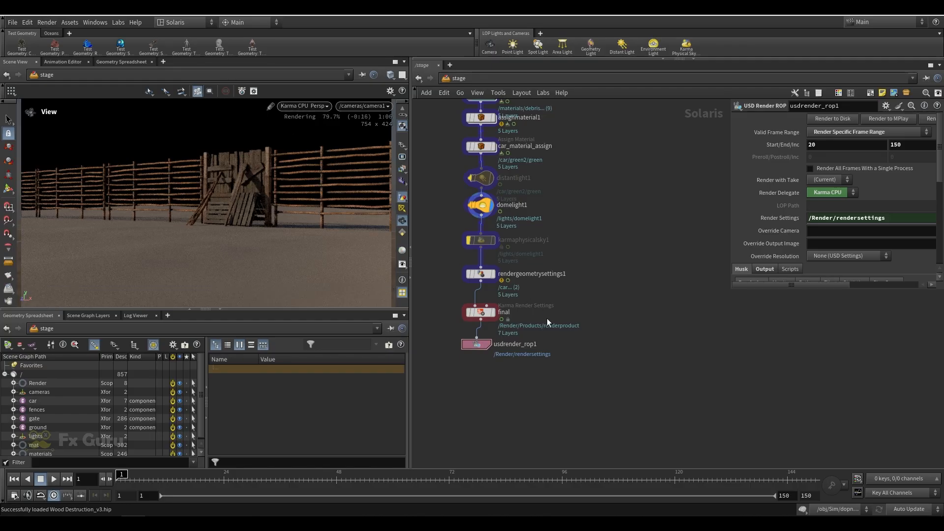
Align usdrender_rop1 beneath the final node and check its valid frame range options, keeping Render Specific Frame Range.
left_click(511, 345)
left_click_drag(442, 360, 628, 325)
left_click_drag(475, 346, 476, 351)
left_click(832, 131)
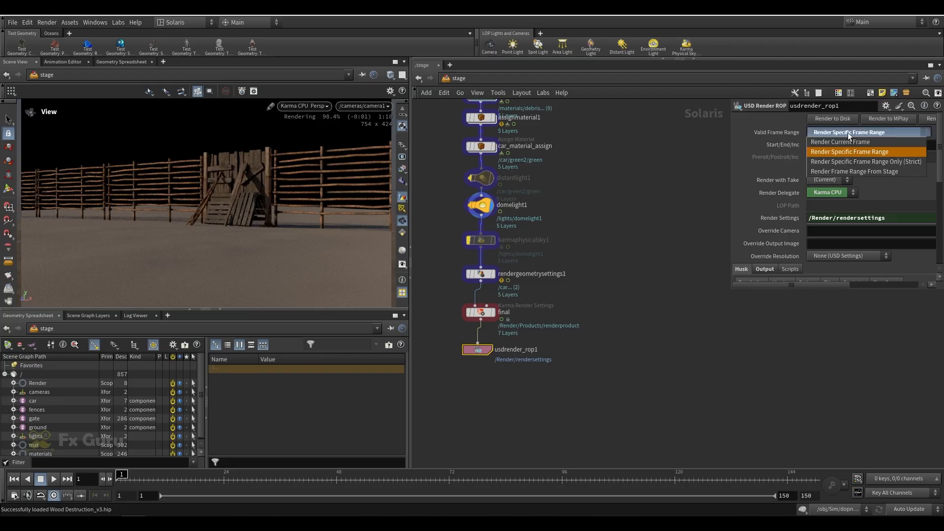
left_click(838, 131)
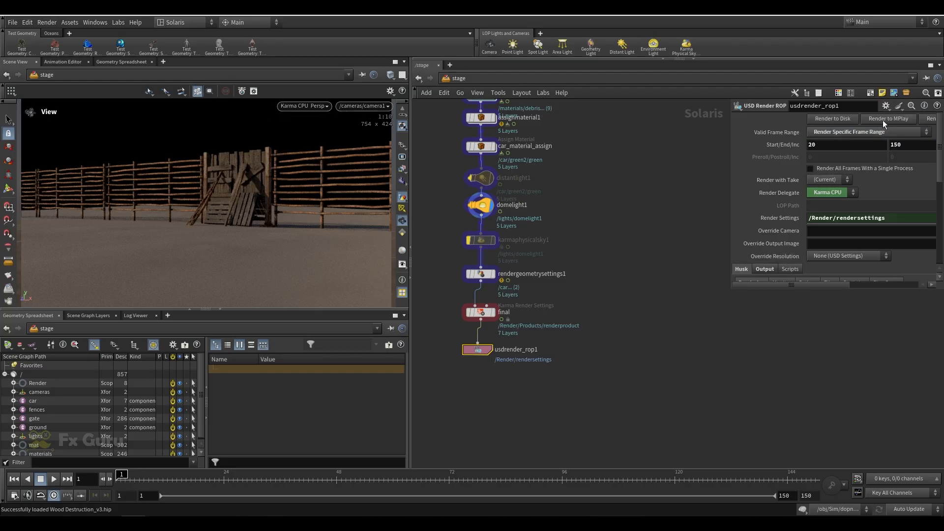
Switch the viewport from Karma CPU back to the standard real-time display.
left_click(312, 108)
left_click(308, 143)
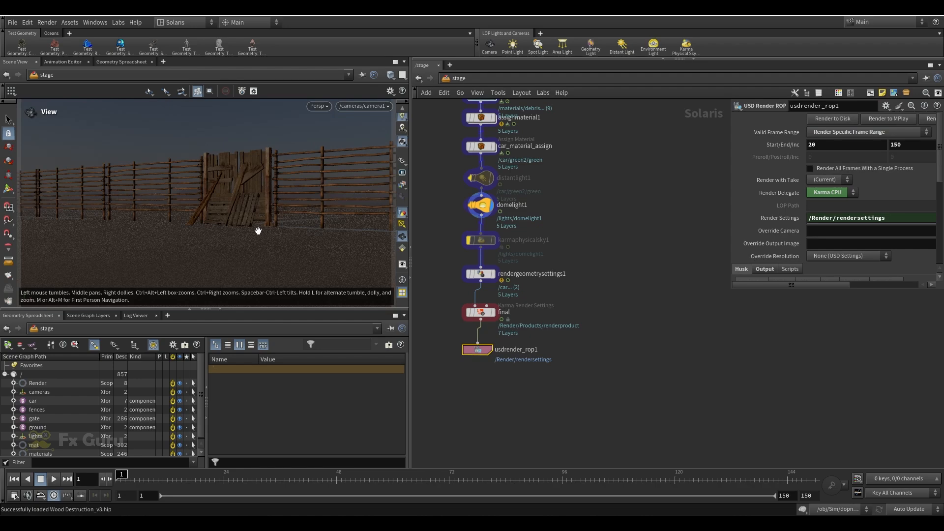